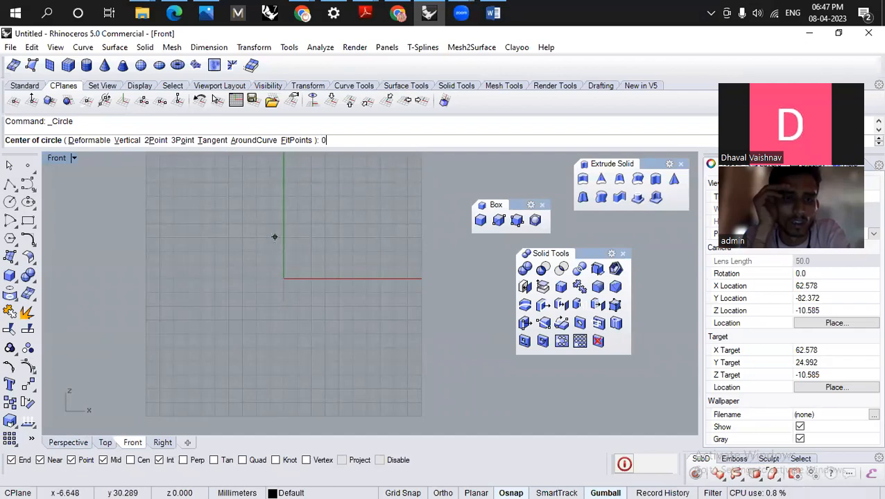
Draw a circle 16 mm in diameter centred on the origin in the Front view.
key("Return")
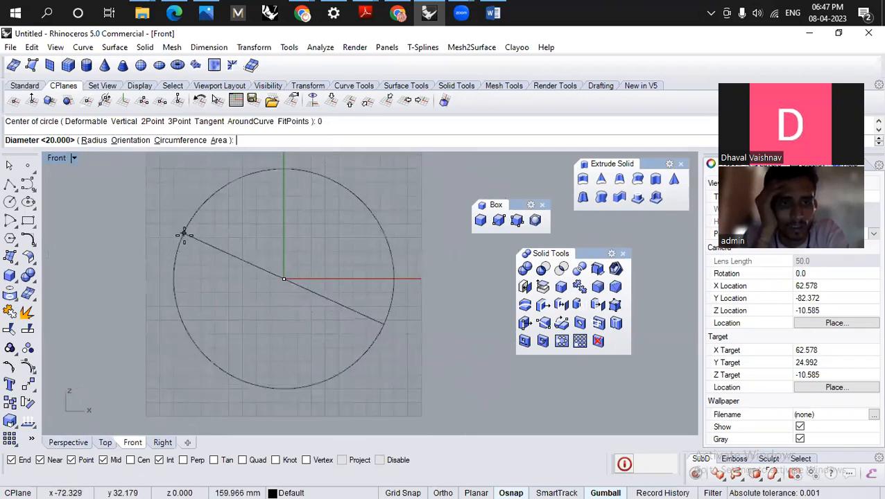
type("16")
key("Return")
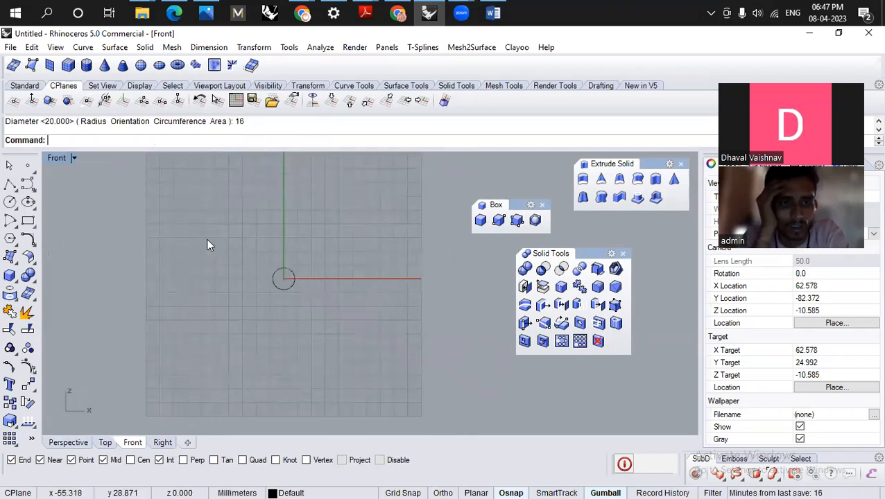
scroll(277, 277, "up", 3)
scroll(291, 284, "up", 5)
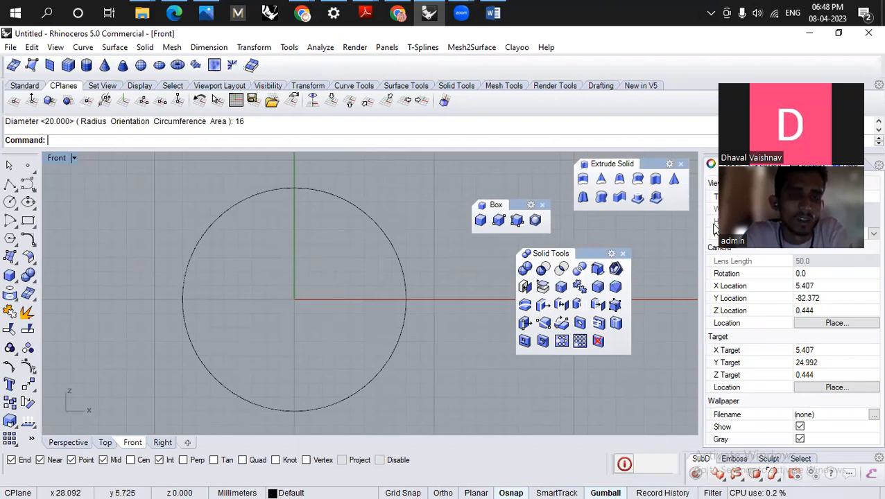
right_click_drag(322, 281, 301, 287)
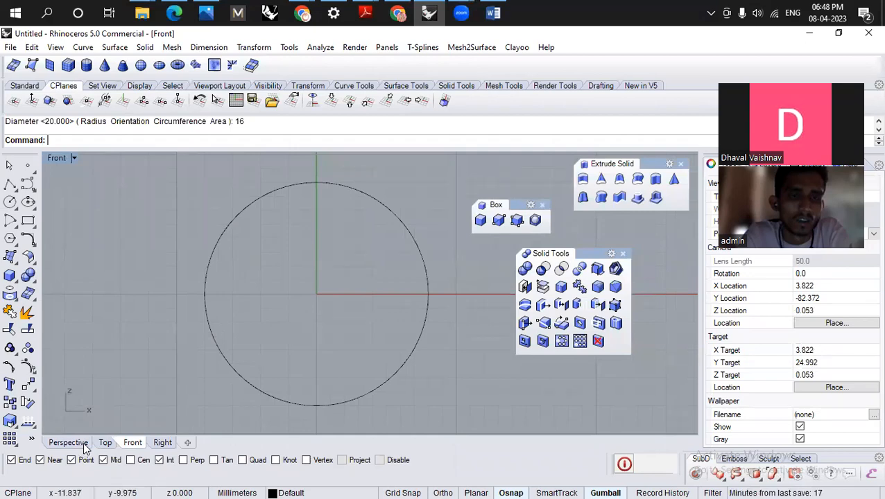
Create a closed pipe with a 0.75 mm radius around the 16 mm circle.
type("ipe")
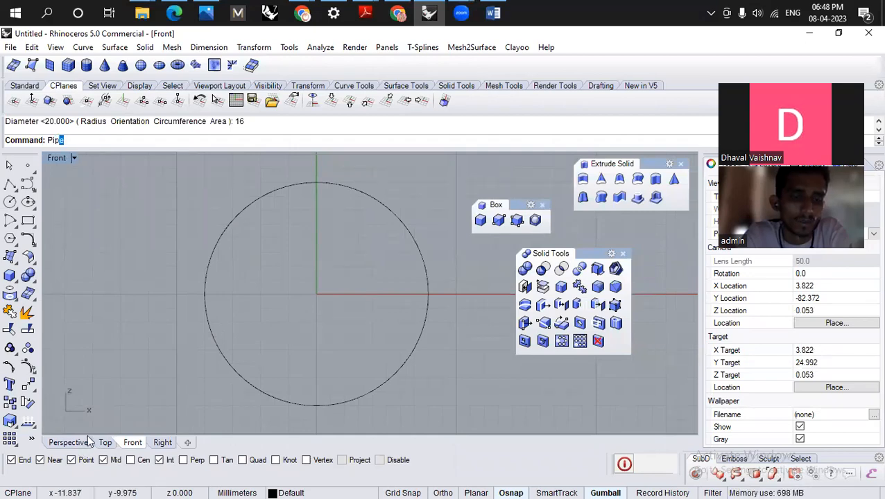
key("Return")
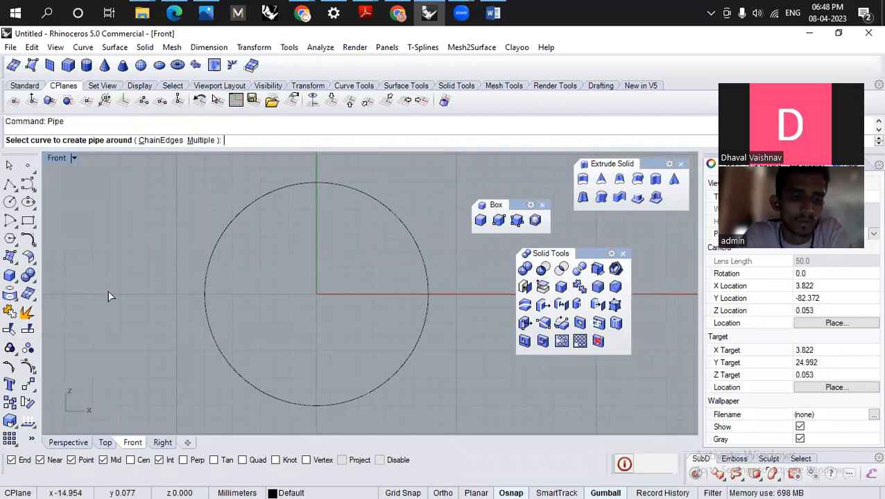
left_click(216, 243)
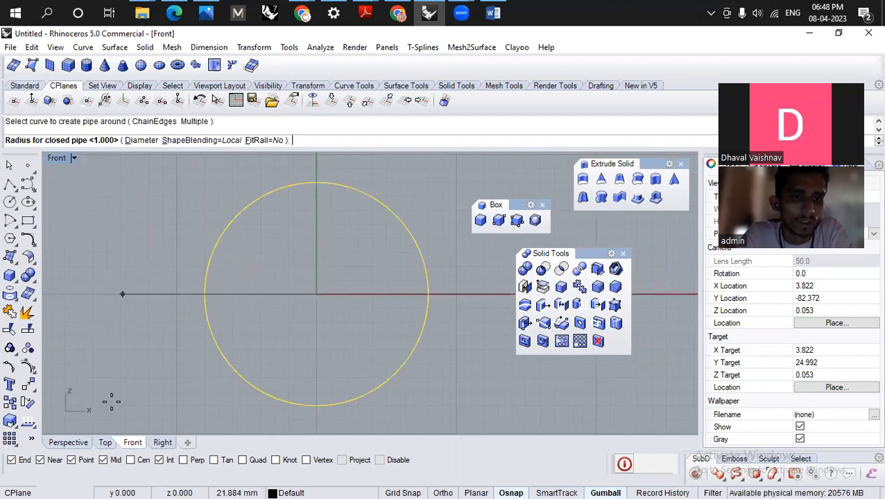
left_click(80, 443)
scroll(313, 311, "up", 10)
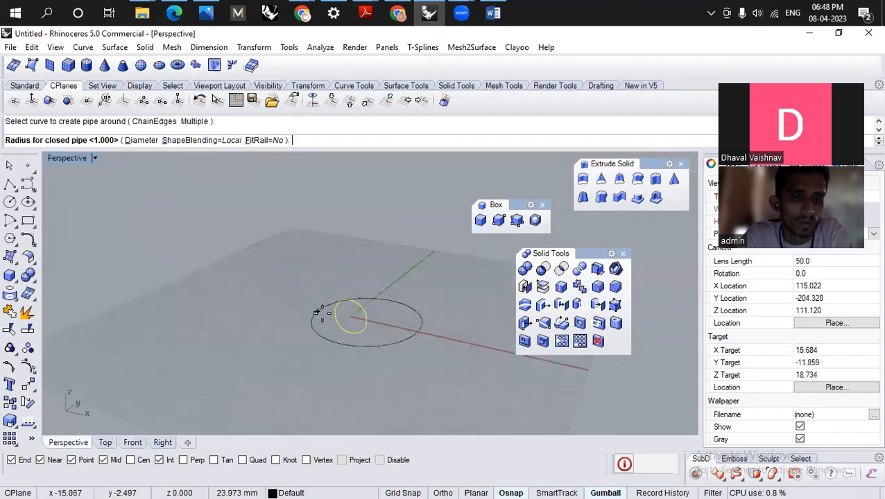
scroll(340, 262, "up", 8)
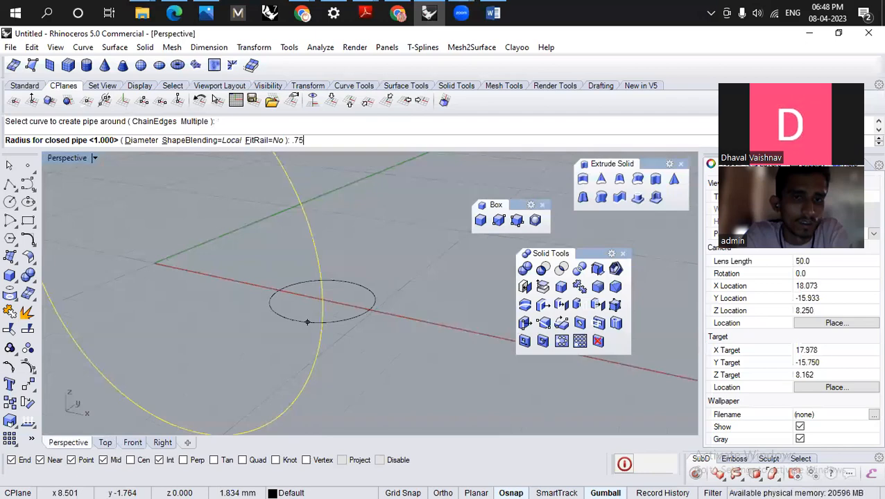
key("Return")
key("Return")
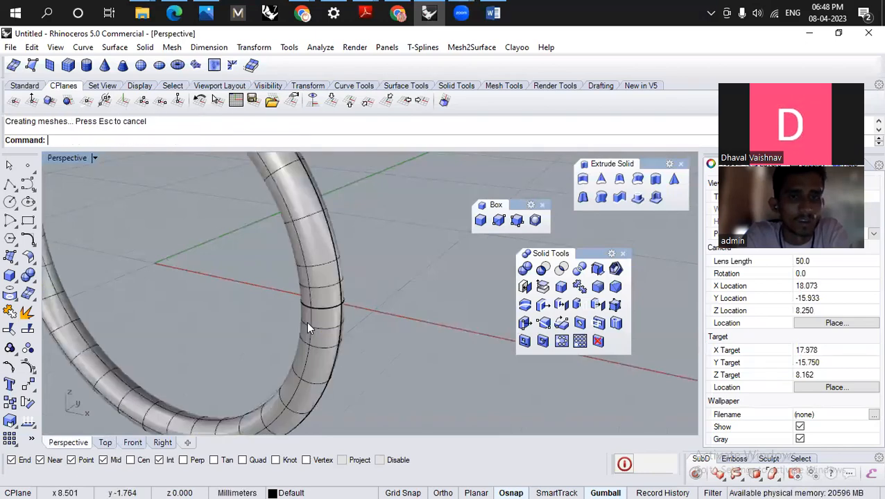
scroll(381, 318, "down", 5)
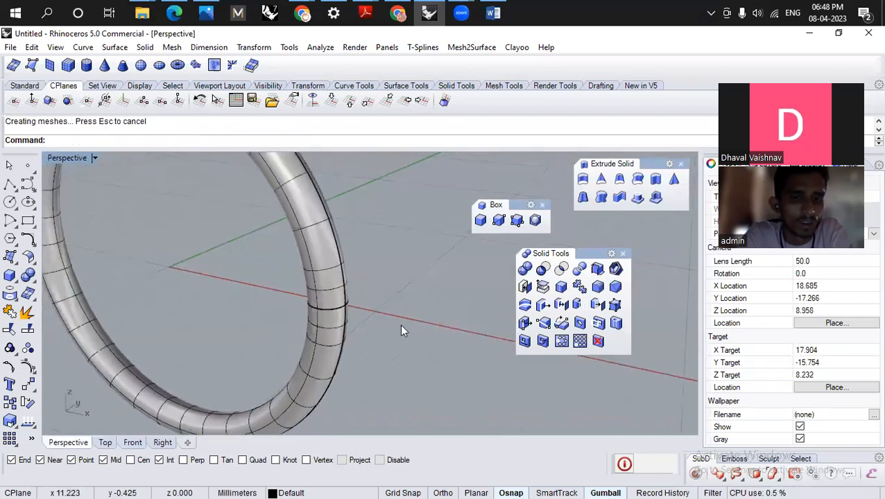
scroll(402, 326, "down", 3)
scroll(294, 282, "up", 8)
scroll(312, 306, "down", 6)
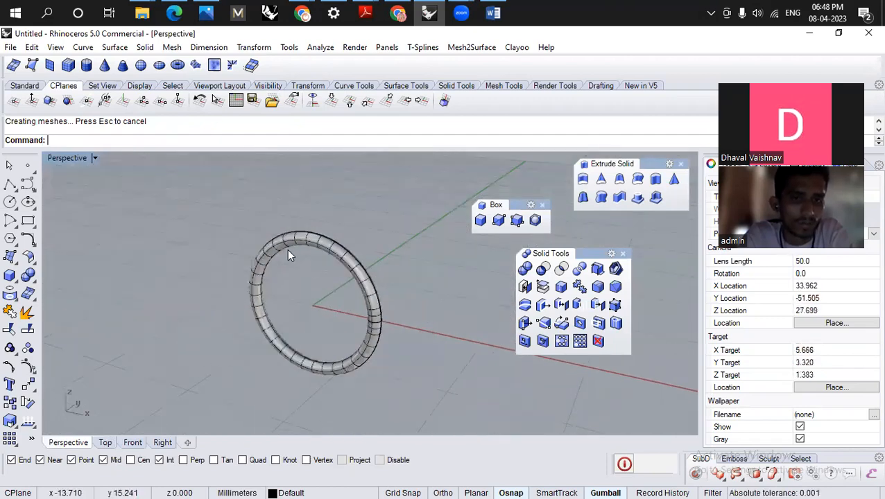
Select the base circle and examine its position within the pipe in the Front and Perspective views.
left_click(132, 442)
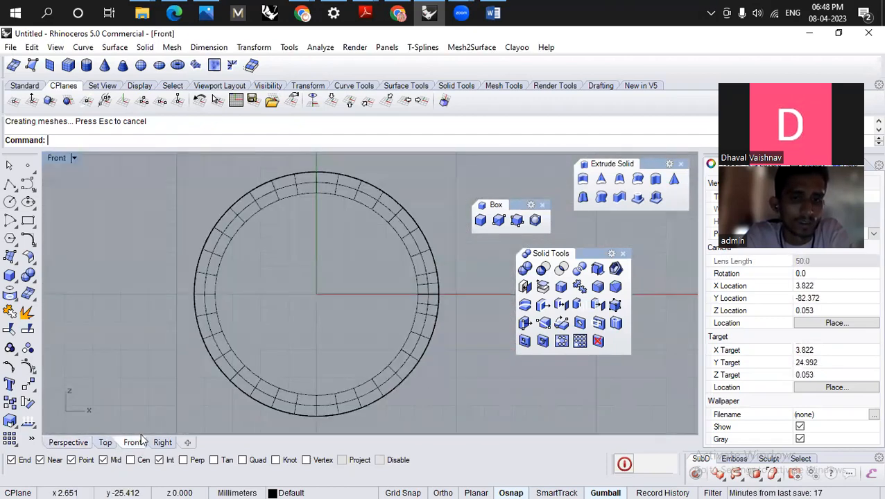
scroll(202, 284, "up", 4)
left_click(207, 282)
left_click(249, 318)
scroll(213, 292, "down", 3)
scroll(213, 291, "up", 5)
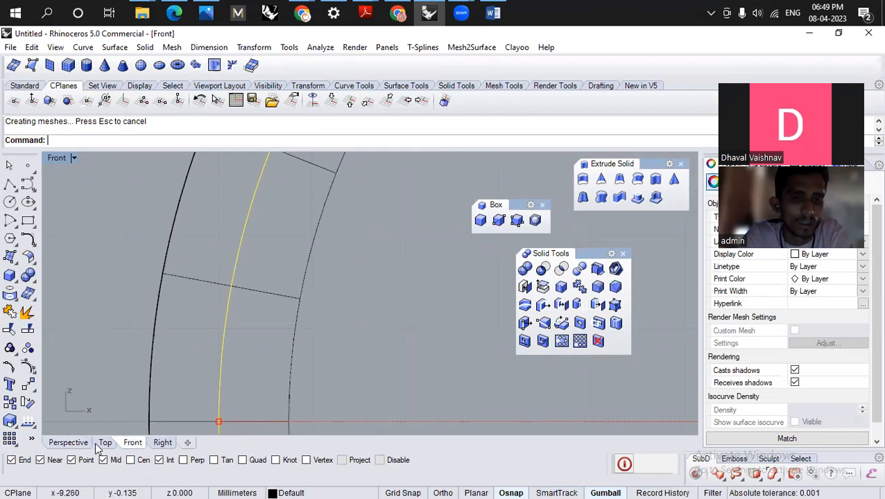
left_click(76, 443)
scroll(194, 316, "down", 3)
scroll(213, 315, "up", 3)
scroll(288, 277, "up", 8)
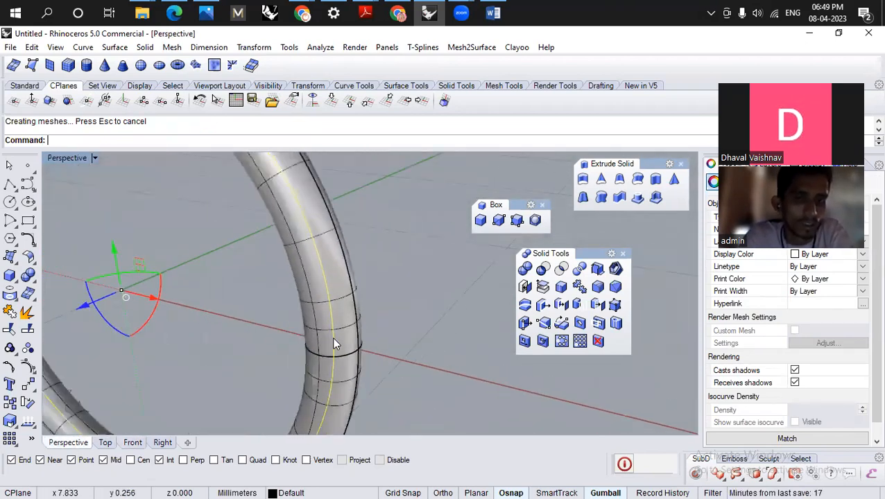
Extract the pipe's cross-section isocurve in the V direction at the seam where the X axis crosses it.
type("ExtractIsocurve")
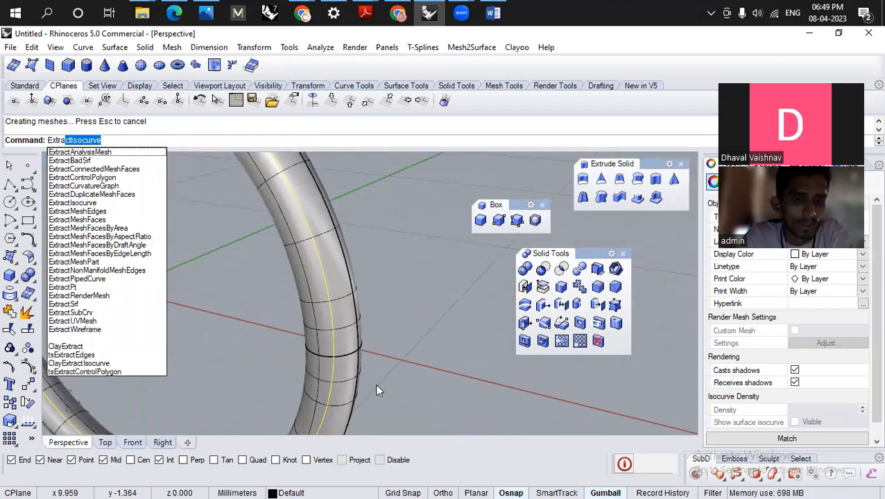
key("Return")
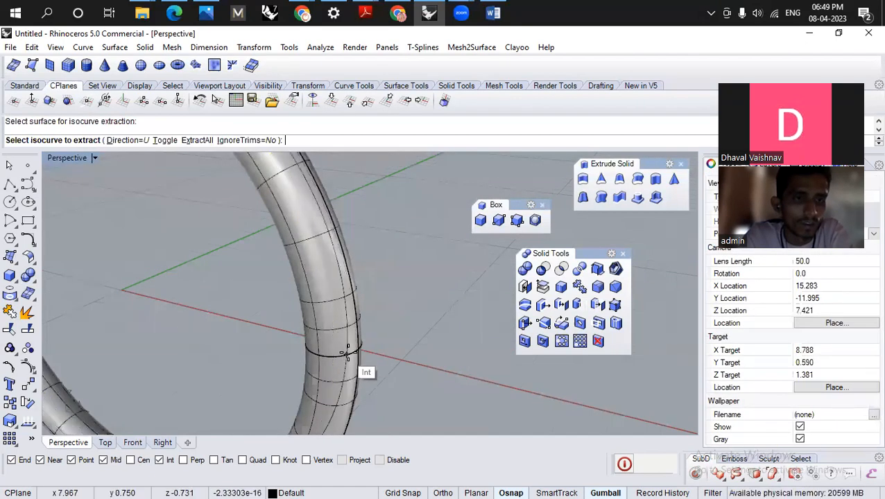
type("t")
key("Return")
left_click(359, 352)
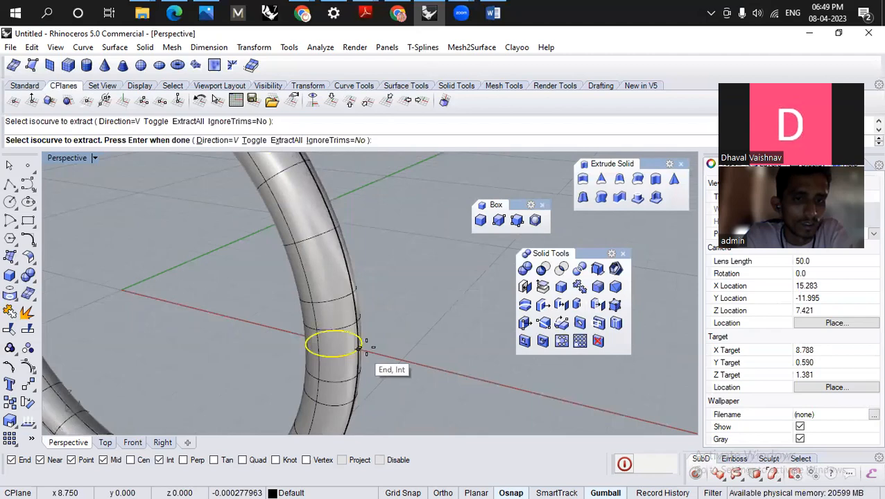
key("Return")
right_click_drag(407, 335, 352, 329)
scroll(352, 329, "up", 5)
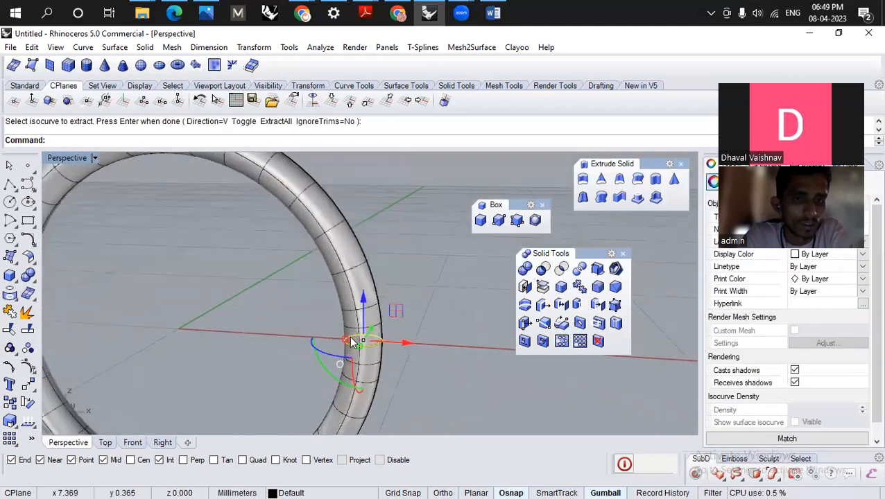
Set the Perspective view to Wireframe display and add the base circle to the selected section curve for inspection.
left_click(94, 158)
left_click(141, 87)
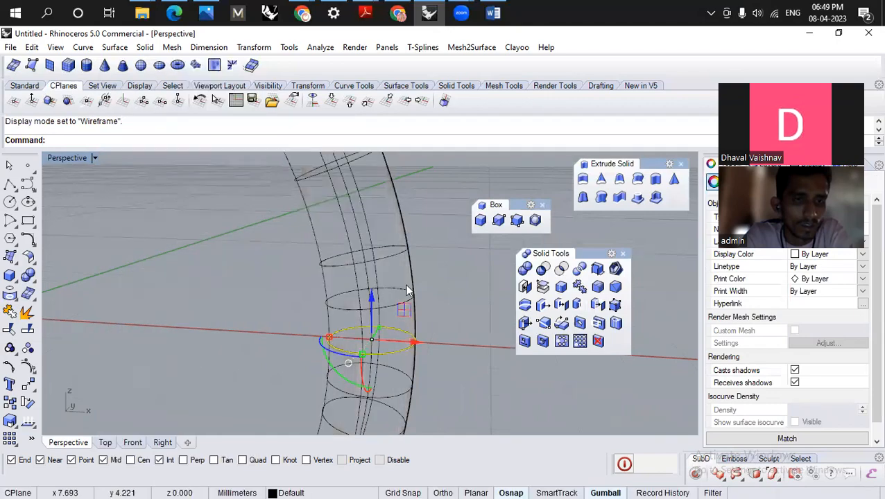
right_click_drag(374, 285, 340, 263)
left_click(365, 283)
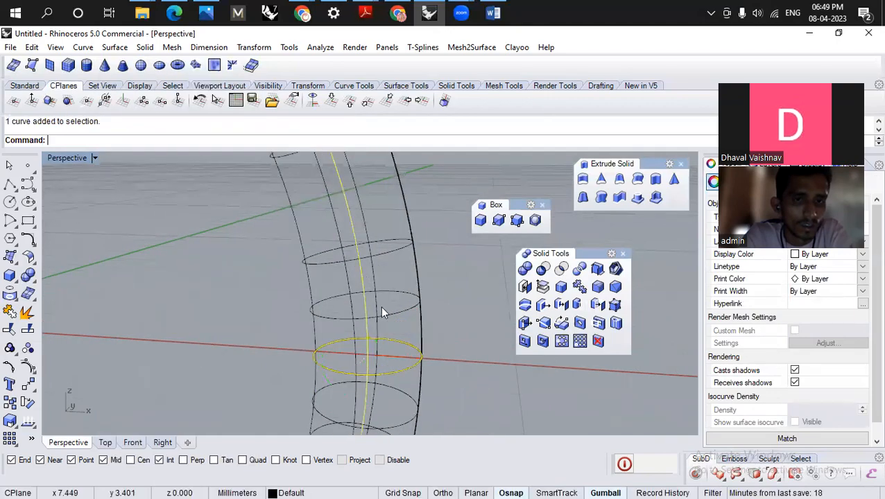
mouse_move(430, 326)
right_mouse_down()
mouse_move(331, 343)
mouse_move(296, 378)
mouse_move(418, 335)
right_mouse_up()
scroll(392, 336, "up", 8)
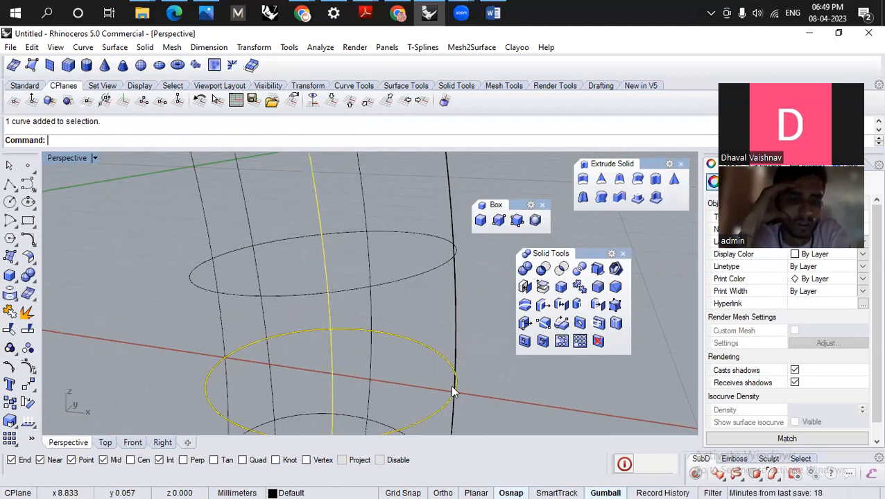
scroll(420, 312, "down", 5)
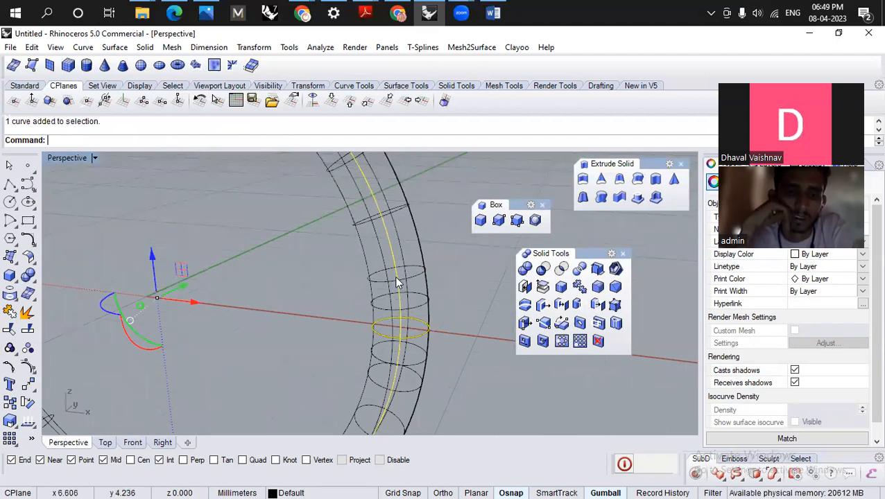
Scale the pipe up uniformly about its centre until its inner edge meets the base circle.
left_click(423, 270)
scroll(437, 277, "down", 5)
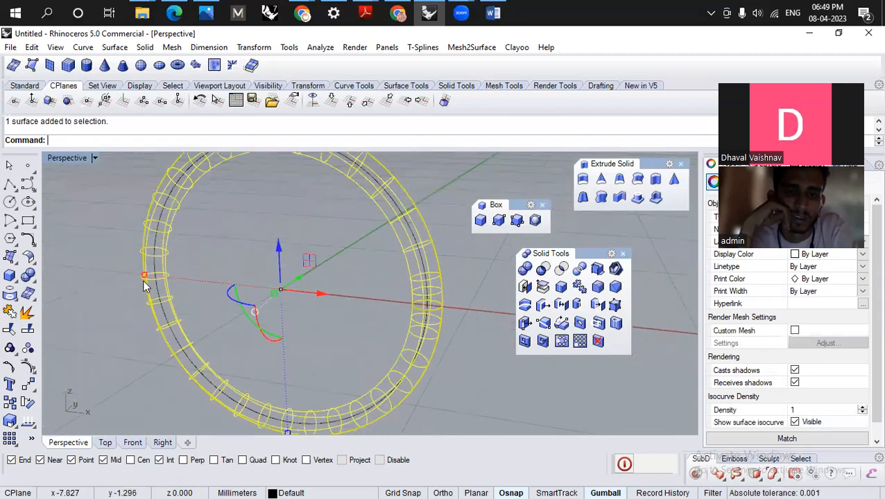
left_click_drag(144, 276, 131, 275, "shift")
scroll(426, 314, "up", 6)
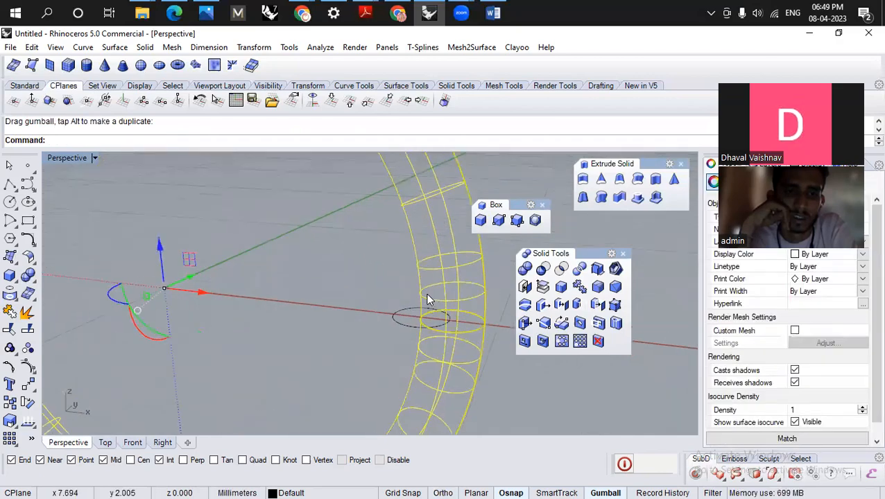
Select the base circle and examine how it meets the pipe's inner edge in the Front and Perspective views.
left_click(411, 326)
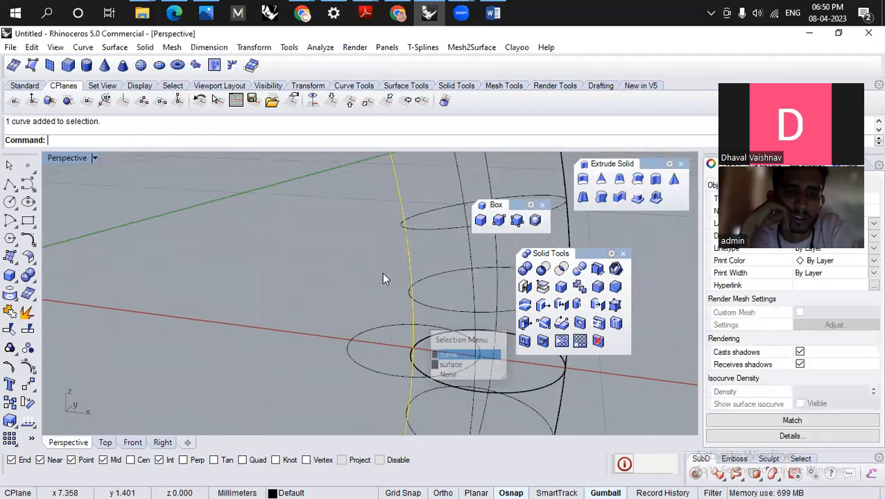
scroll(398, 299, "down", 6)
left_click(132, 443)
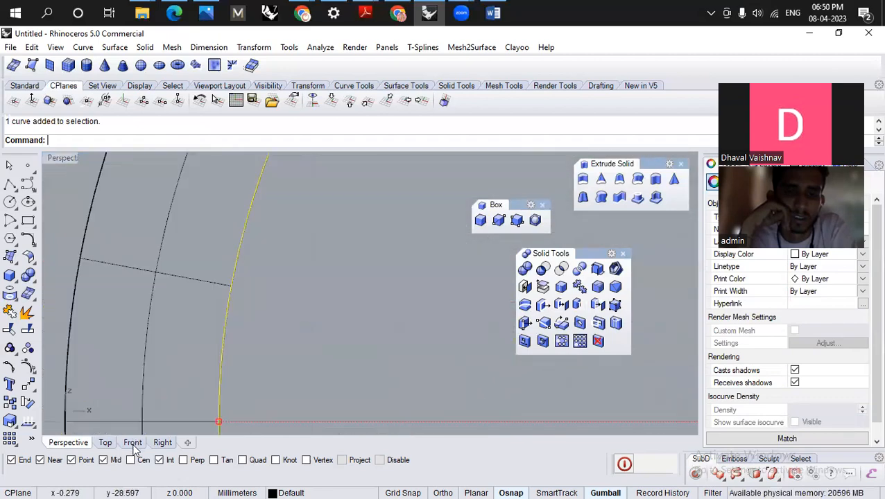
scroll(180, 339, "down", 5)
scroll(312, 316, "up", 5)
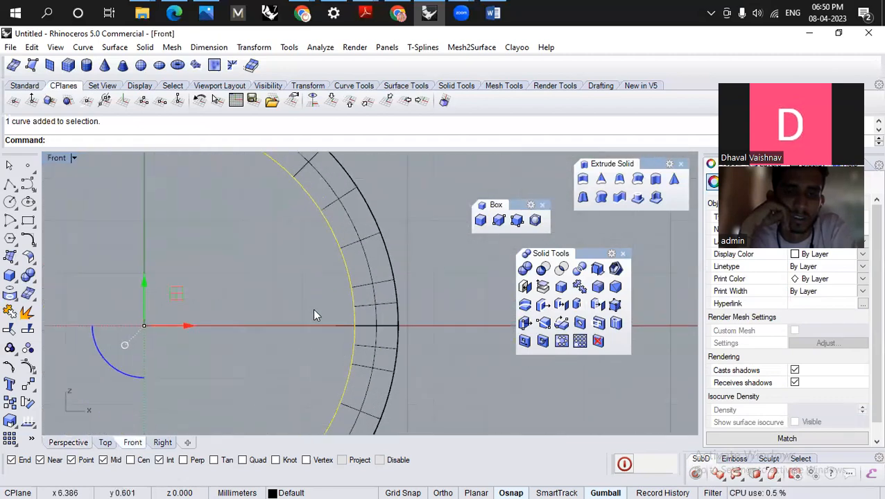
scroll(448, 315, "down", 3)
left_click(67, 443)
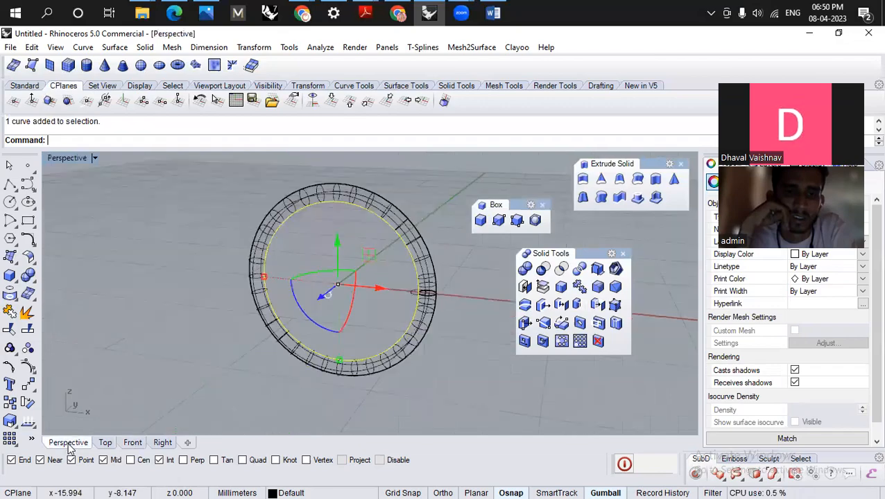
right_click_drag(359, 317, 408, 306)
scroll(408, 306, "up", 3)
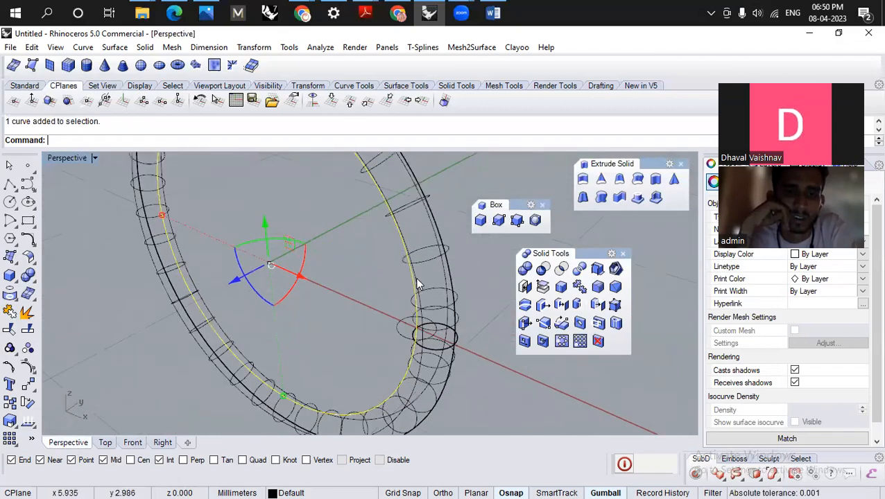
scroll(406, 290, "up", 2)
scroll(391, 274, "down", 2)
scroll(391, 311, "up", 5)
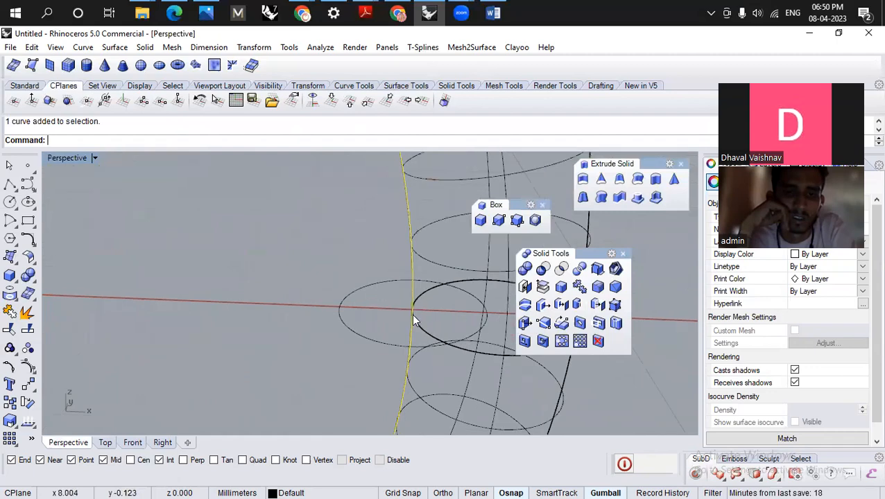
scroll(411, 314, "down", 5)
Extrude the base circle as a solid to both sides, well past the pipe's width.
right_click_drag(411, 314, 340, 240)
type("Ext")
key("Return")
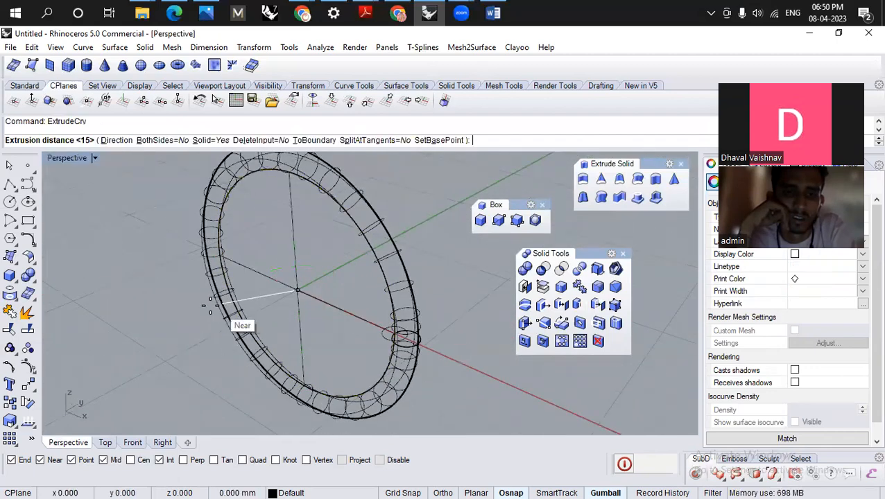
left_click(177, 141)
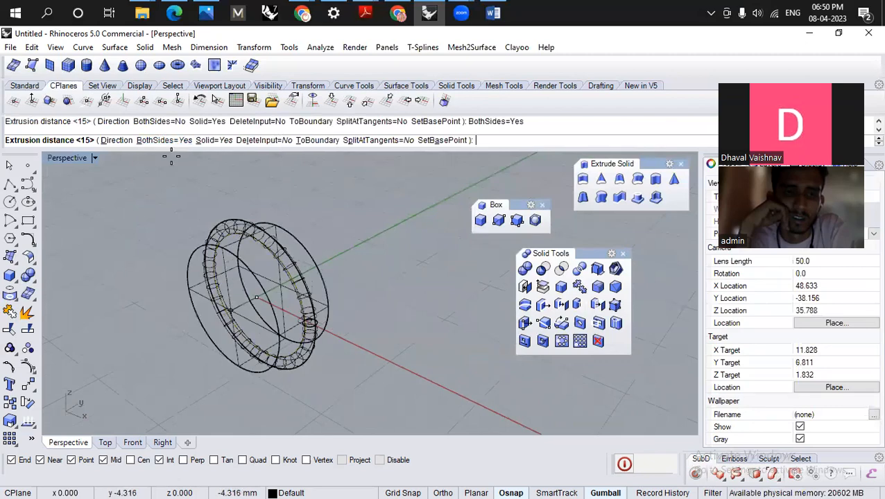
left_click(154, 197)
Set the Perspective view to Shaded display and select the extruded cylinder running through the ring.
left_click(94, 158)
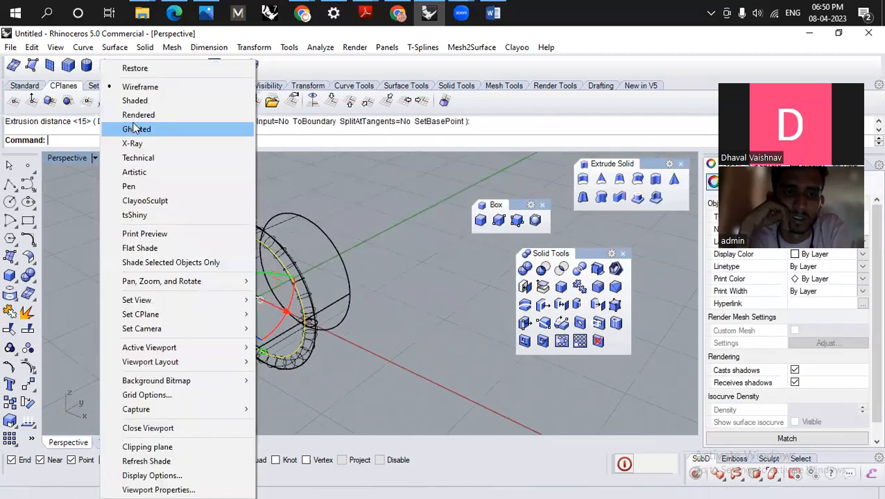
left_click(132, 99)
scroll(324, 230, "up", 5)
left_click(389, 224)
left_click(279, 276)
right_click_drag(439, 301, 309, 319)
scroll(284, 222, "down", 3)
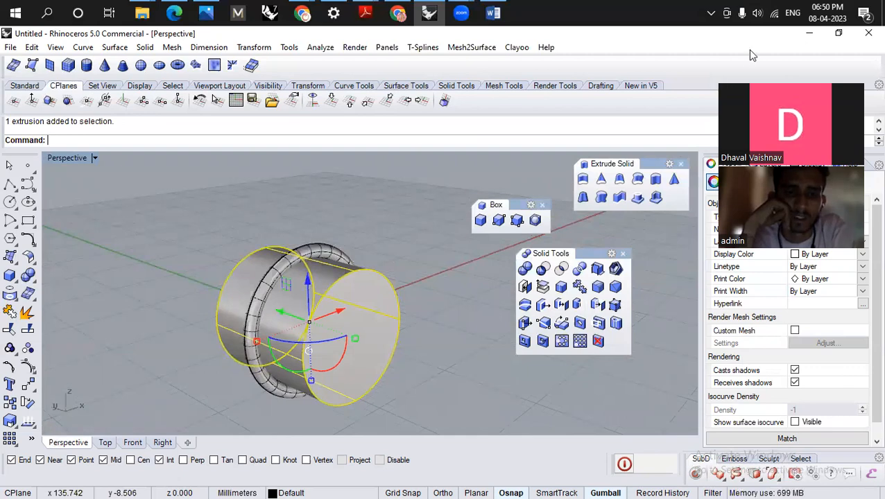
Move the selected extruded cylinder to Layer 03.
left_click(770, 163)
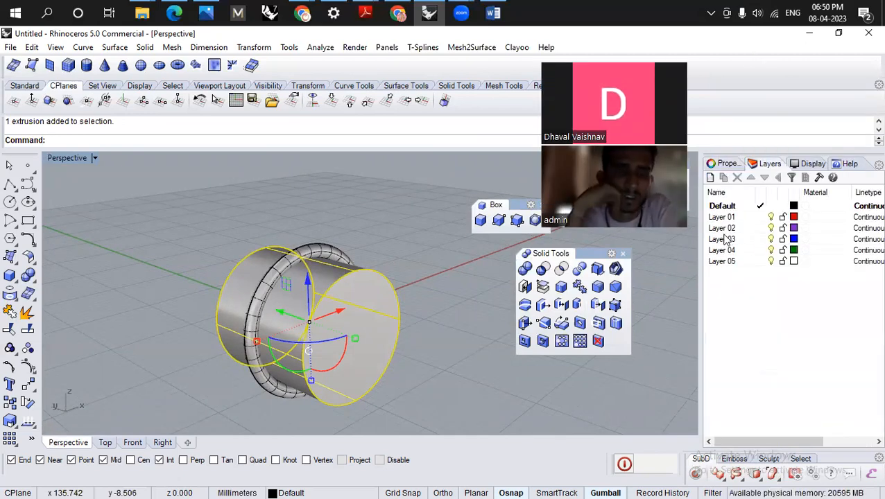
left_click(723, 239)
right_click(739, 239)
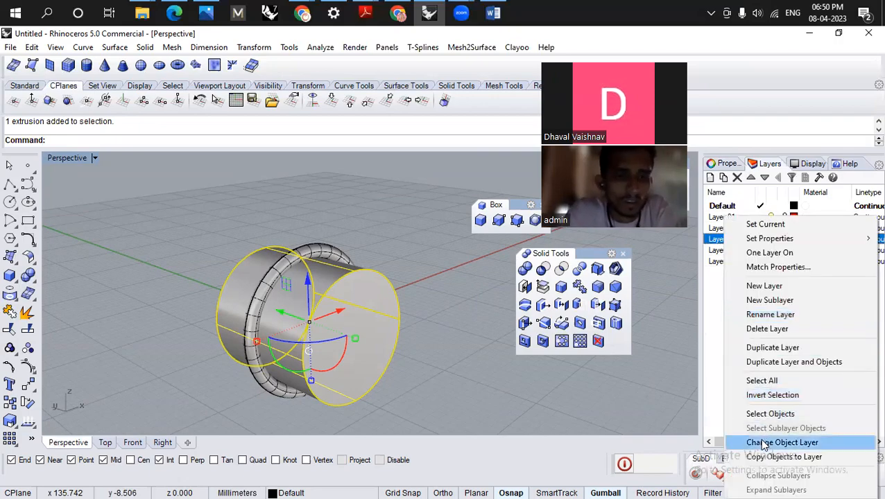
left_click(770, 443)
Examine from several angles how the ring pipe sits around the cylinder, and select the pipe.
right_click_drag(442, 317, 231, 219)
left_click(327, 298)
right_click_drag(327, 298, 347, 254)
scroll(299, 272, "up", 5)
scroll(320, 189, "down", 5)
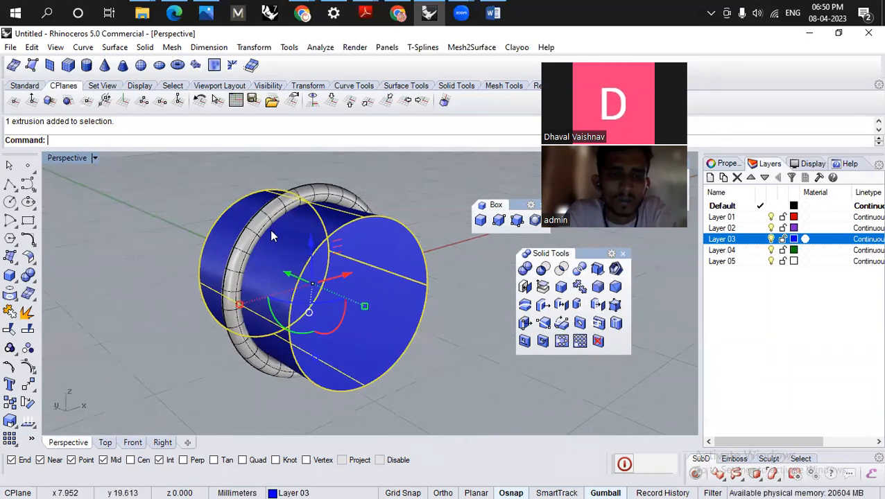
right_click_drag(399, 338, 251, 350)
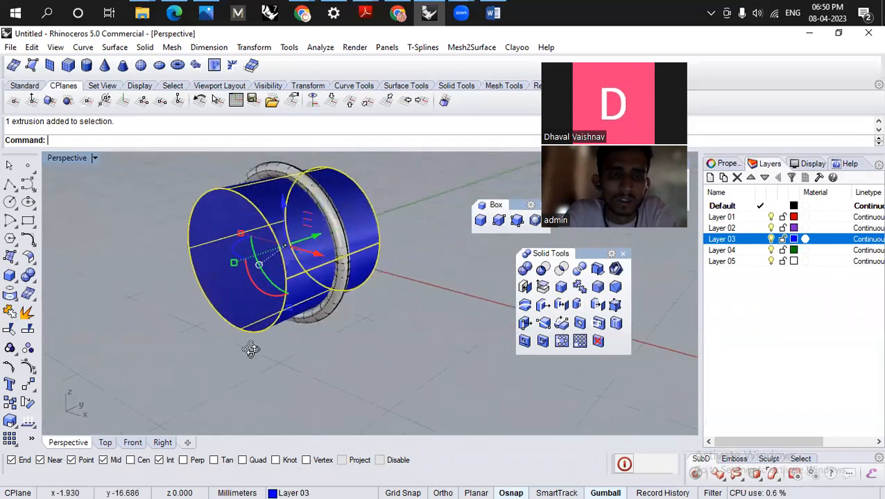
scroll(337, 245, "up", 4)
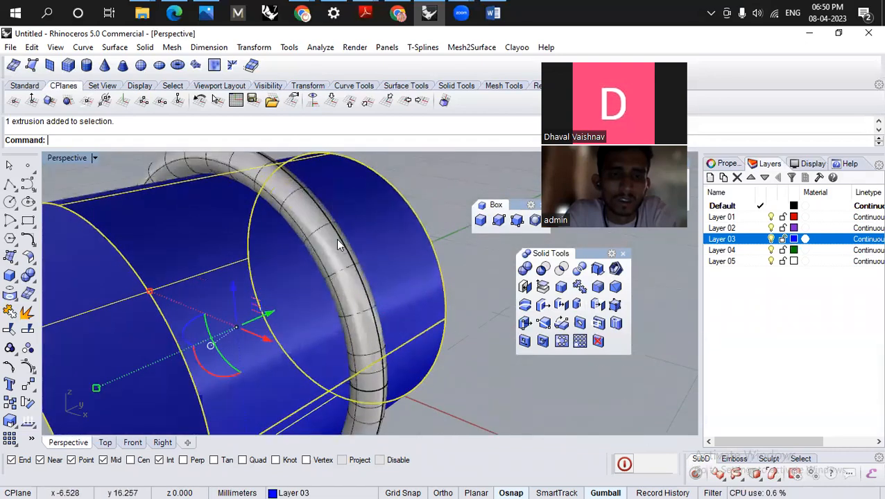
left_click(350, 276)
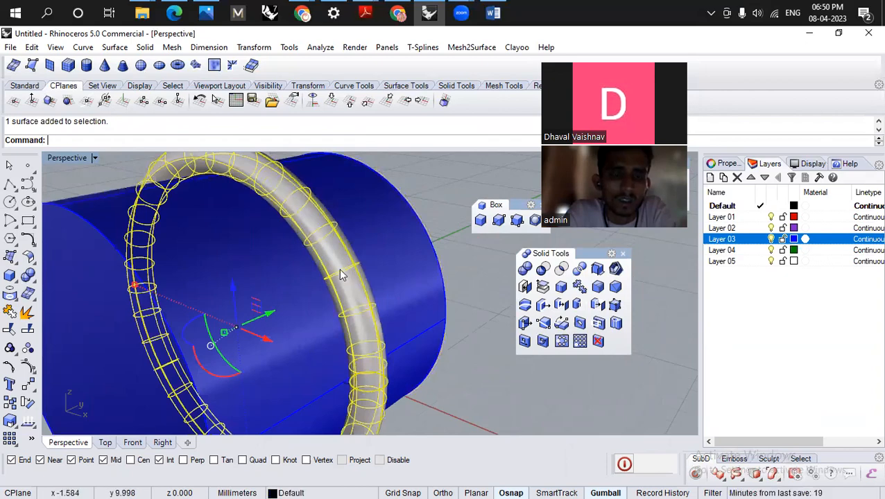
Dimension the pipe's thickness at the ring's topmost point in the Front view with a vertical linear dimension placed beside the ring.
left_click(129, 443)
scroll(333, 197, "up", 2)
scroll(287, 284, "down", 1)
scroll(188, 205, "up", 5)
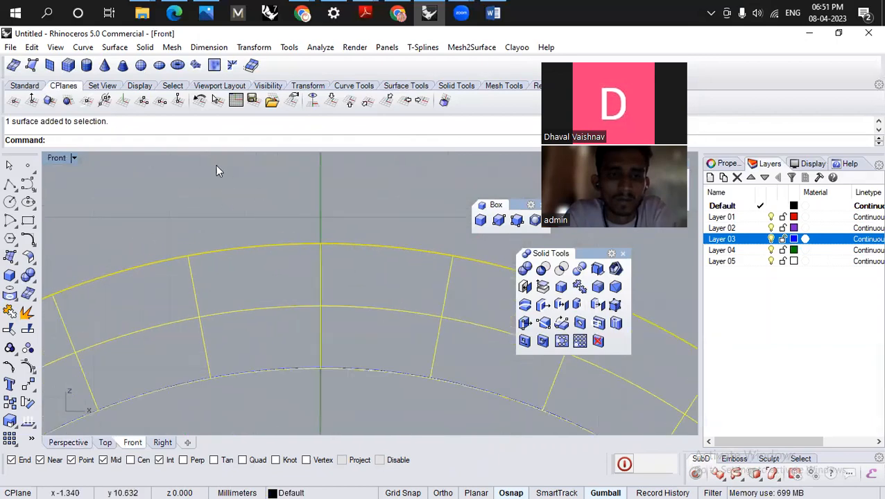
left_click(209, 47)
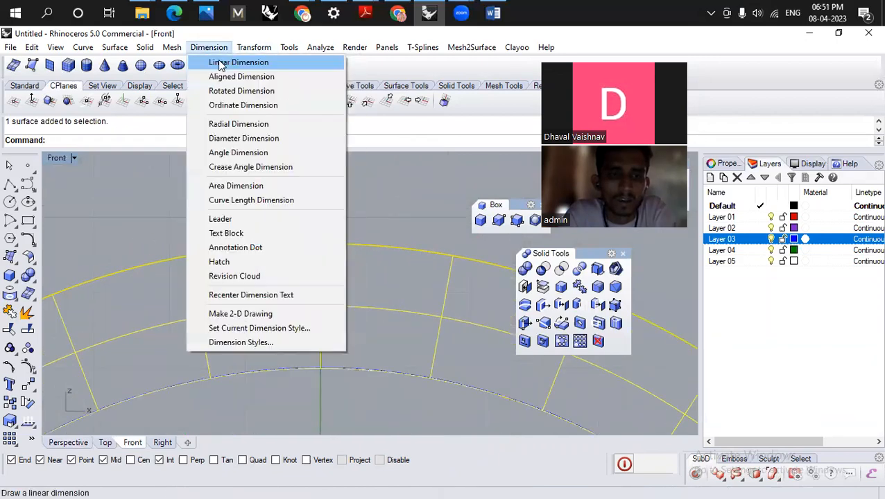
left_click(219, 61)
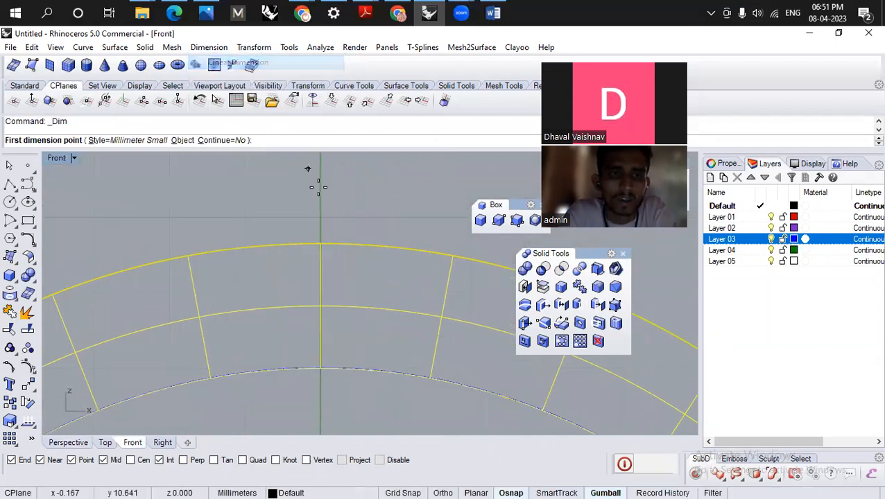
left_click(327, 242)
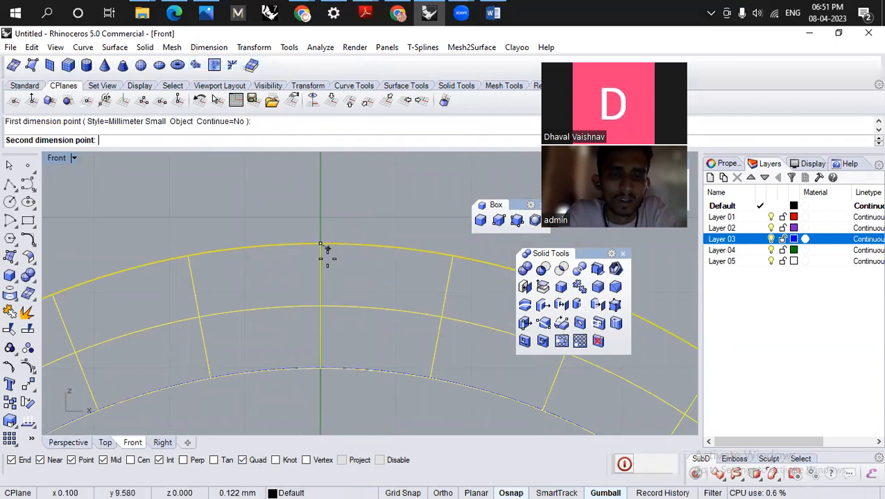
left_click(327, 355)
scroll(332, 290, "down", 8)
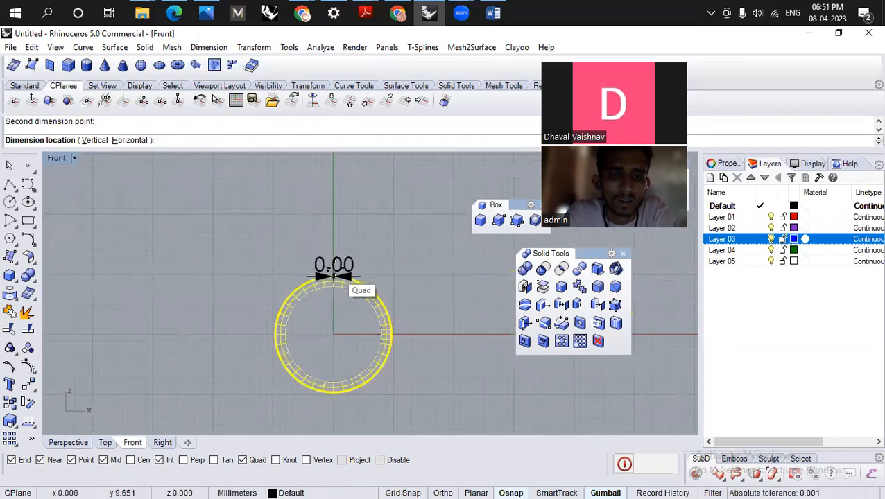
left_click(173, 314)
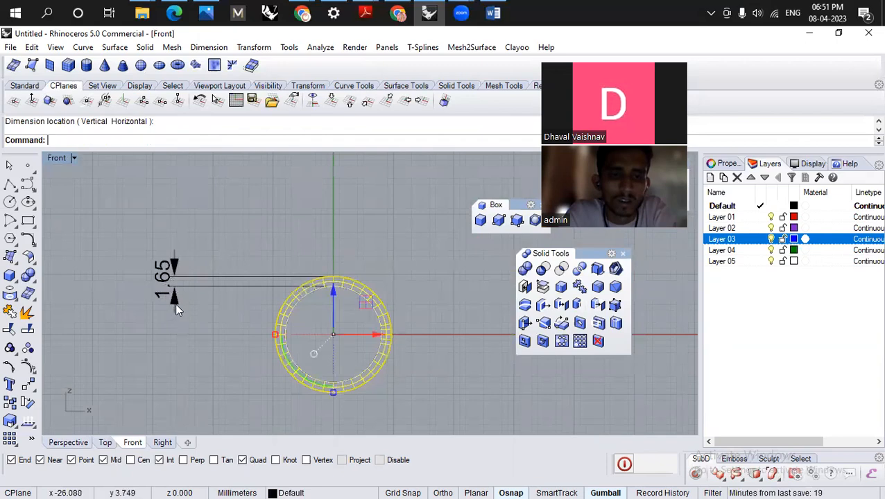
Examine how closely the pipe's inner edge follows the base circle in the Front view.
scroll(165, 295, "up", 5)
scroll(272, 339, "down", 5)
scroll(312, 339, "up", 10)
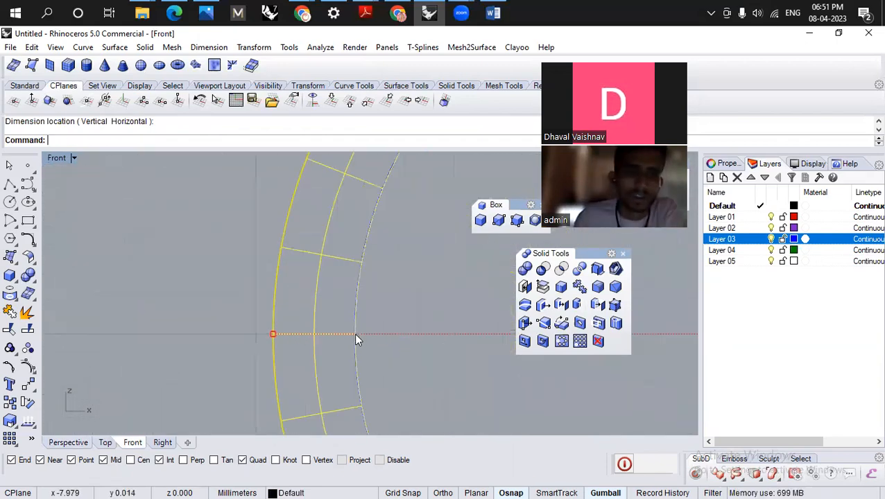
scroll(275, 340, "down", 5)
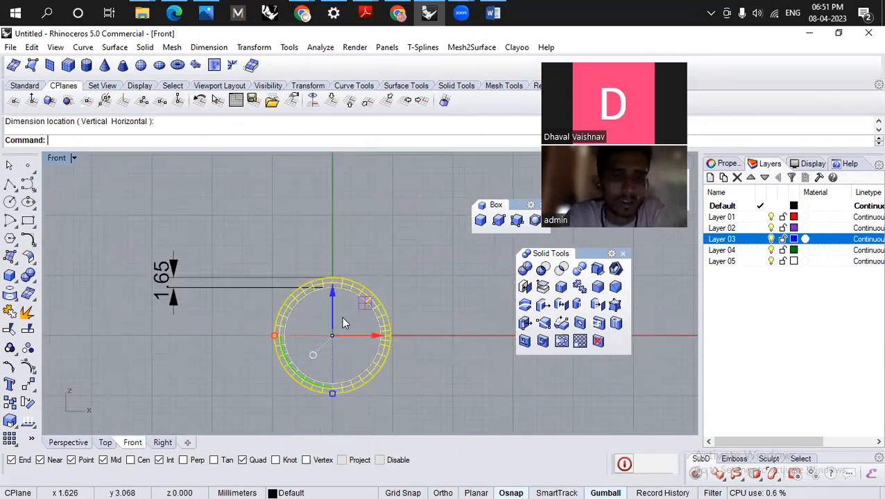
scroll(330, 327, "up", 5)
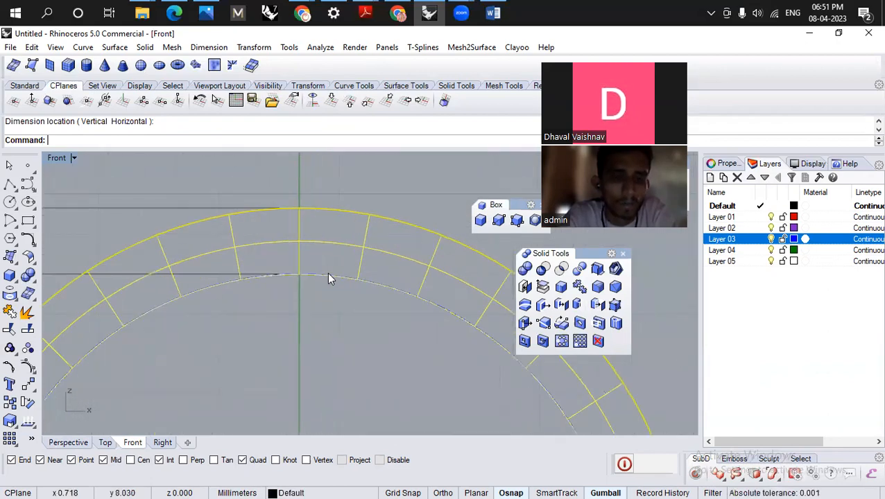
scroll(311, 188, "down", 5)
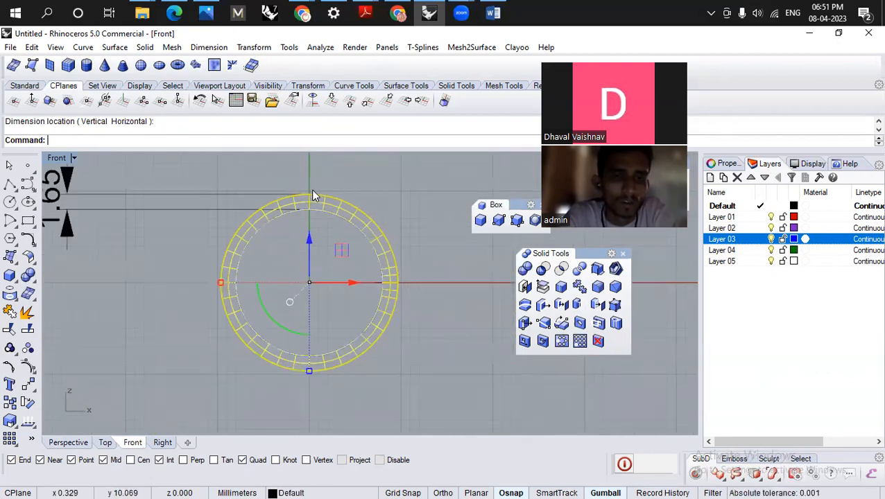
Hide the cylinder in the Perspective view by turning off Layer 03.
left_click(79, 444)
scroll(409, 256, "down", 5)
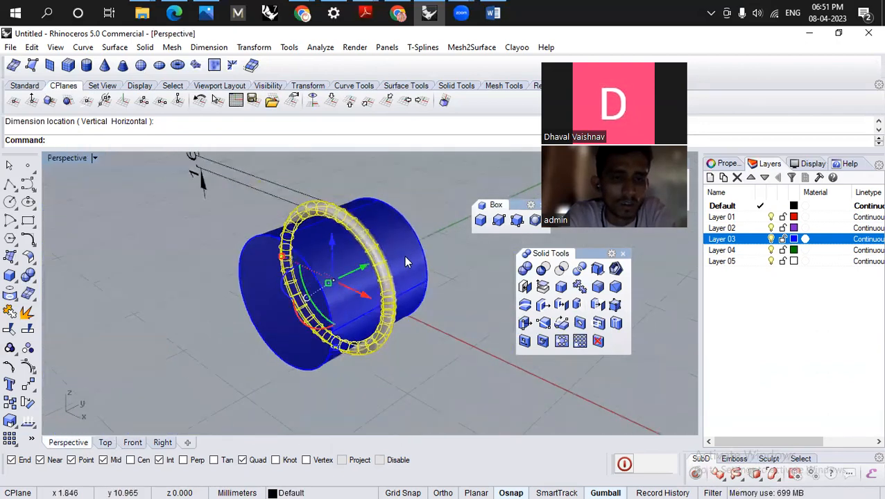
left_click(404, 256)
left_click(771, 239)
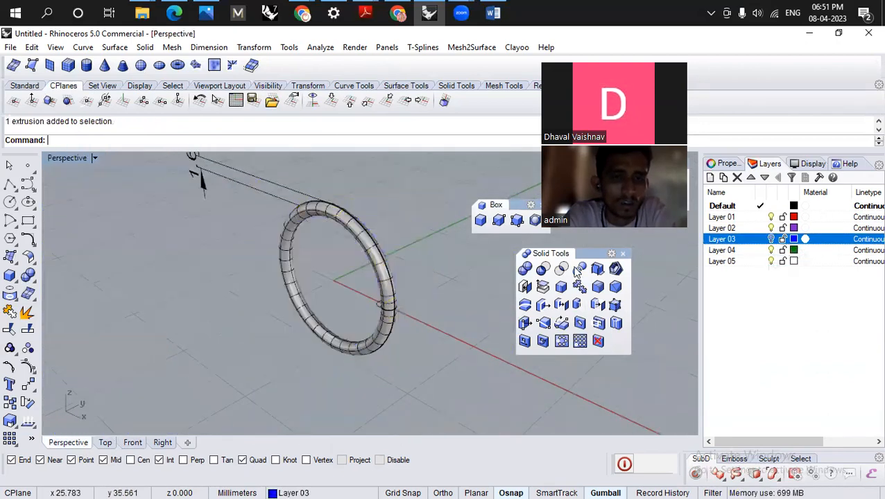
Move the ring pipe to Layer 05 and turn that layer off.
scroll(387, 251, "up", 3)
left_click(365, 245)
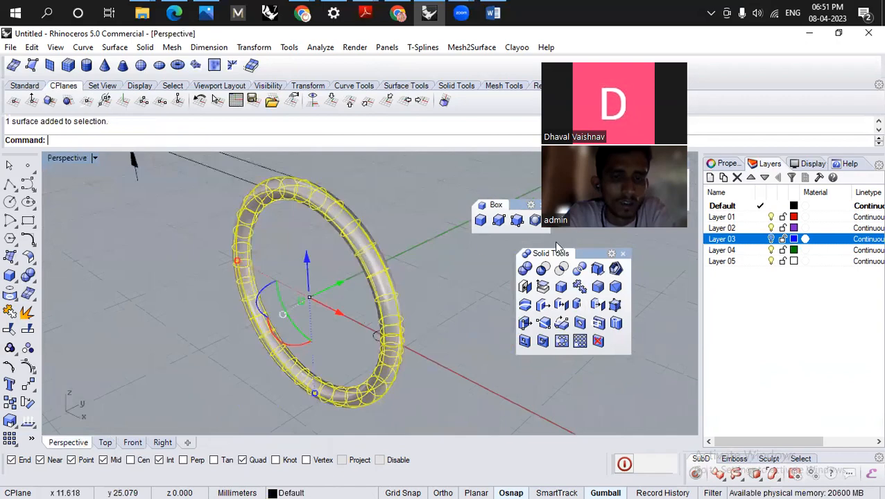
right_click(742, 261)
left_click(763, 444)
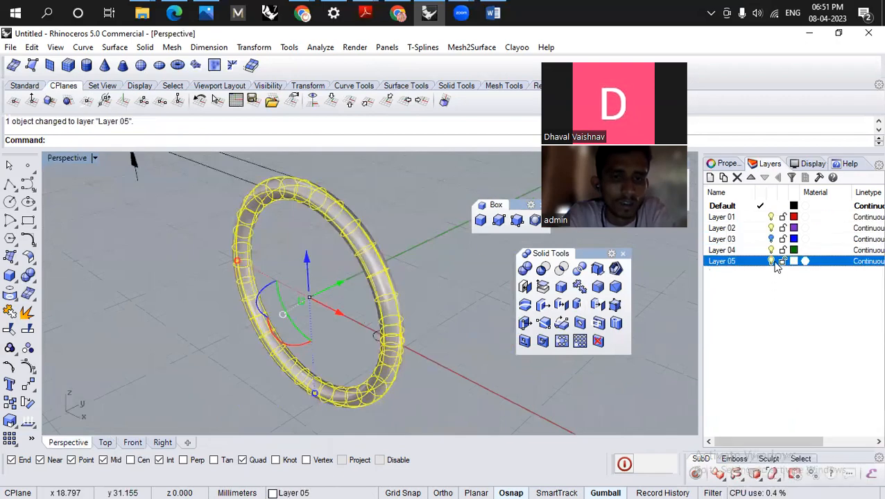
left_click(772, 262)
Rename Layer 05 as "old ring".
right_click(736, 263)
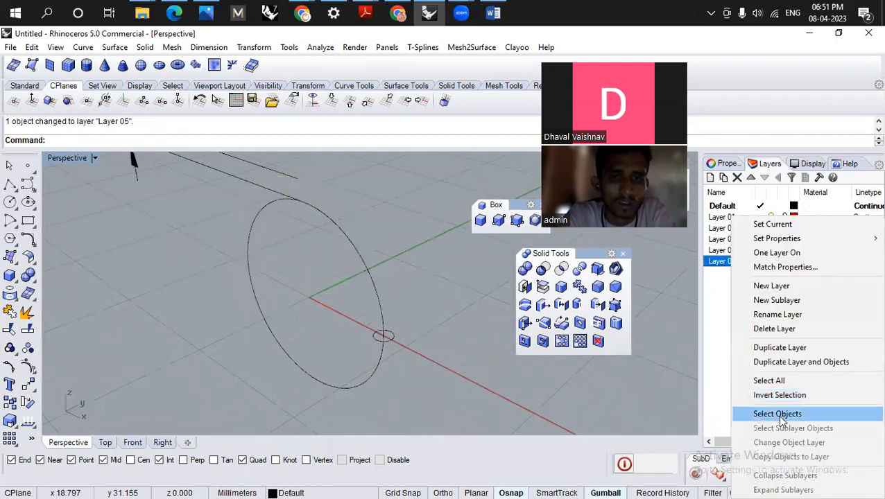
left_click(777, 315)
type("ol")
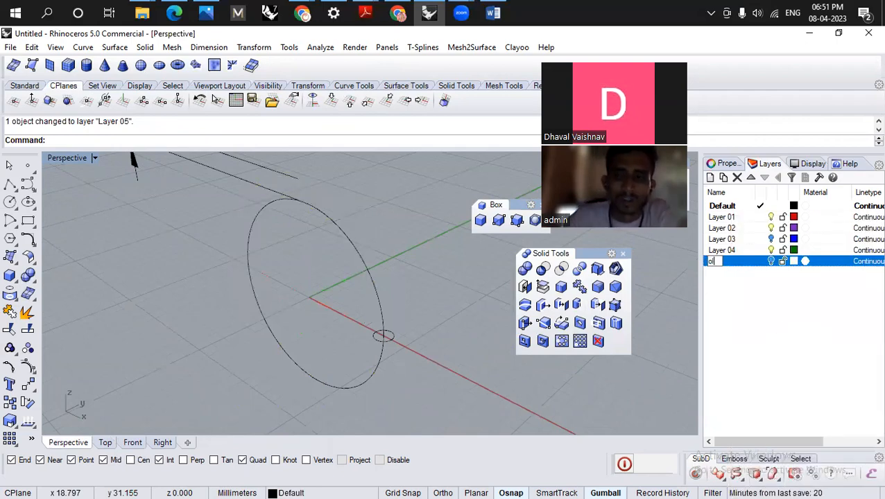
type("d ring")
key("Return")
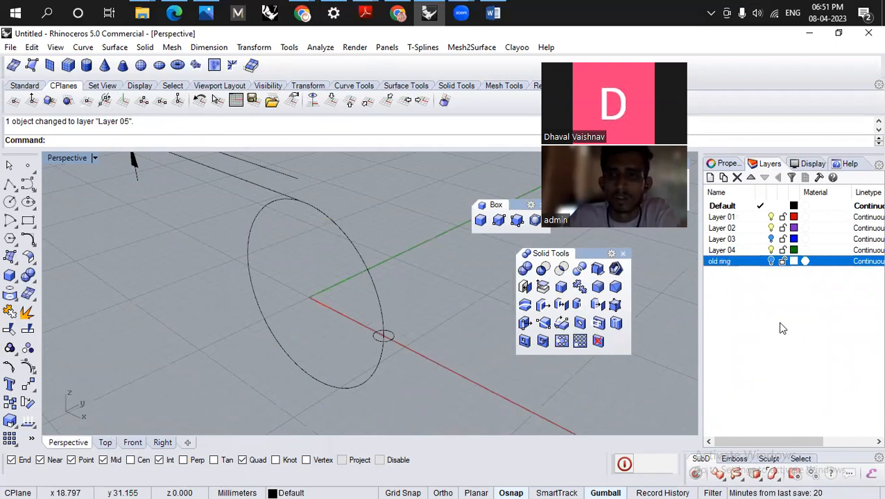
right_click_drag(409, 192, 408, 214)
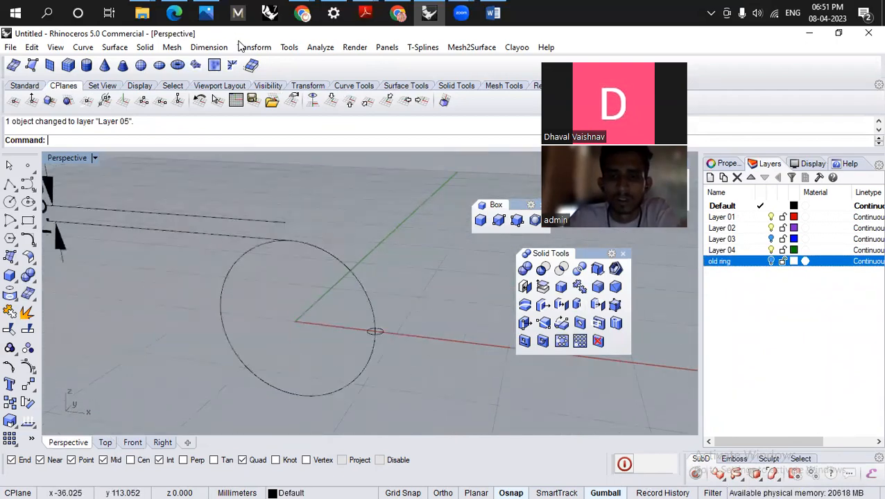
left_click(209, 47)
mouse_move(254, 47)
mouse_move(209, 47)
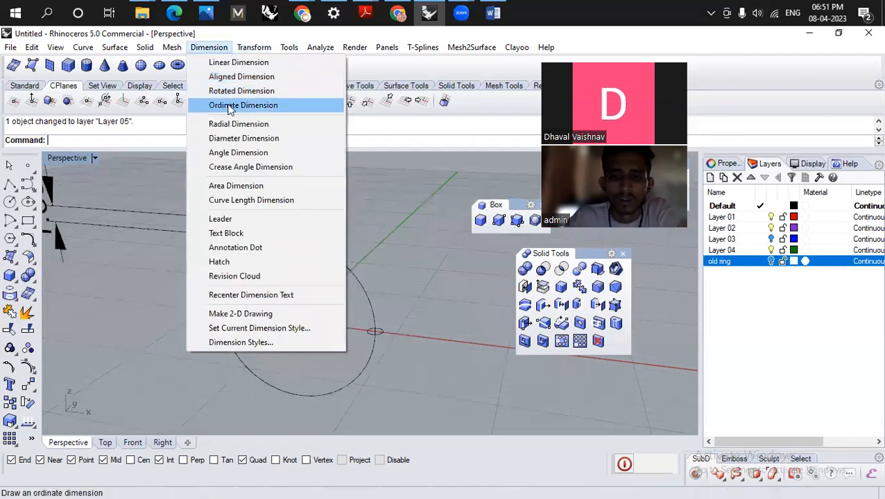
left_click(232, 139)
left_click(355, 273)
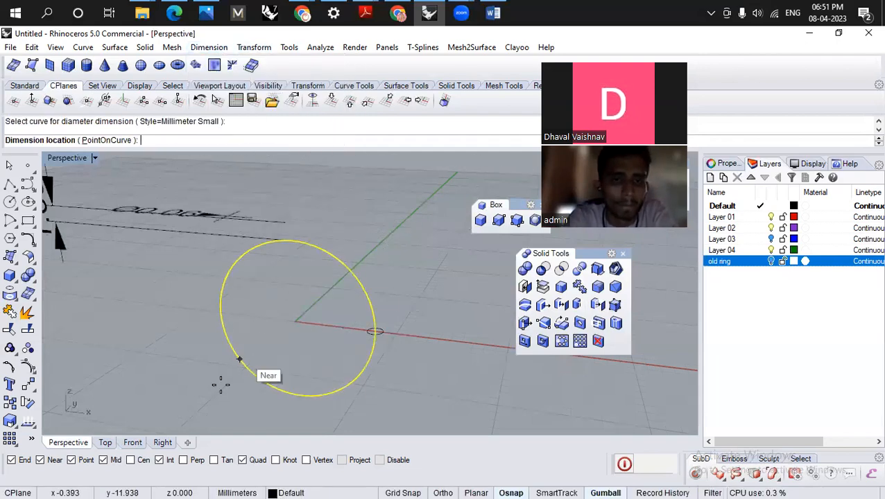
right_click_drag(184, 371, 194, 388)
key("Escape")
Add a diameter dimension to the base circle in the Front view, placed outside the circle's upper right.
left_click(132, 442)
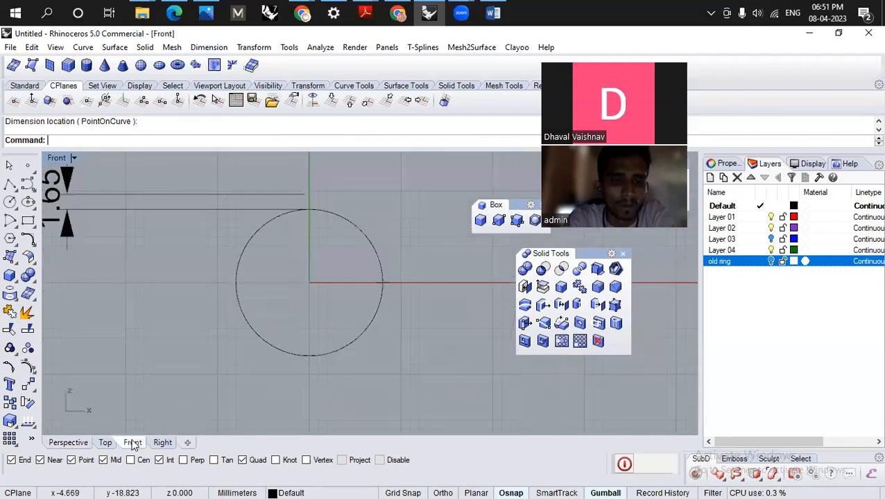
scroll(263, 316, "down", 3)
key("Return")
scroll(309, 263, "up", 4)
left_click(318, 284)
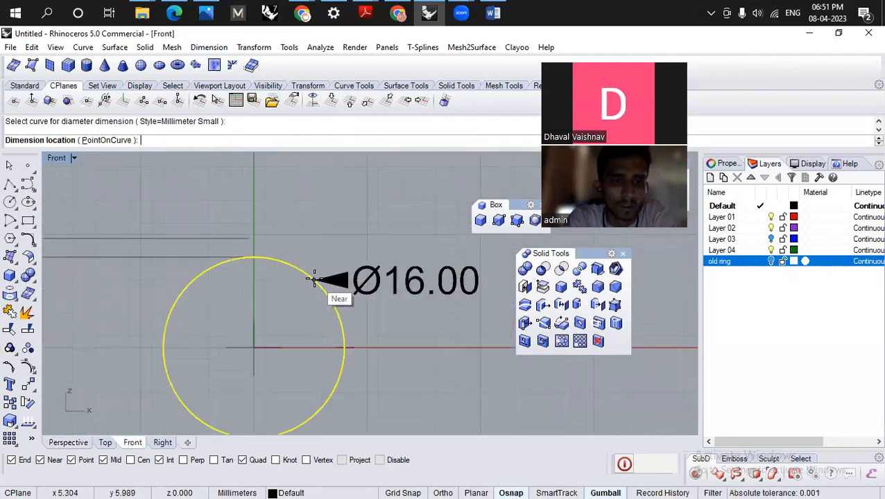
scroll(326, 257, "down", 2)
left_click(366, 231)
scroll(357, 251, "up", 3)
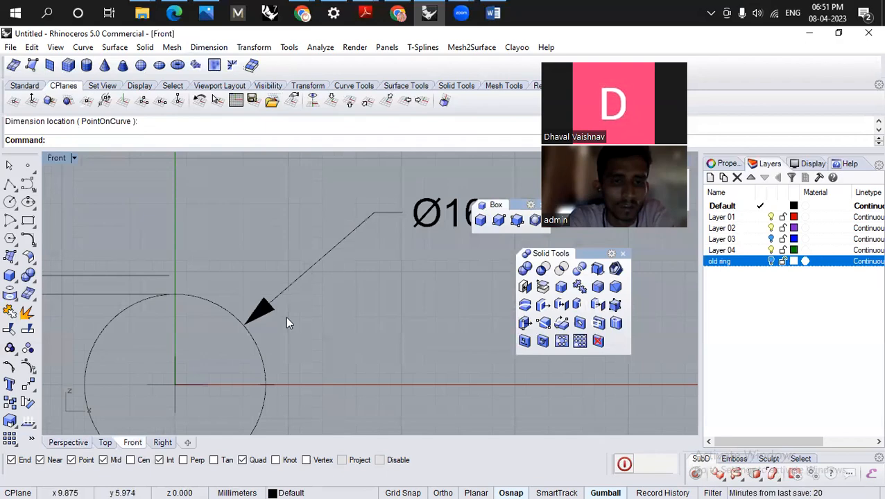
Delete the linear dimension of the pipe's thickness in the Perspective view.
scroll(337, 284, "down", 3)
left_click(79, 446)
scroll(254, 354, "down", 3)
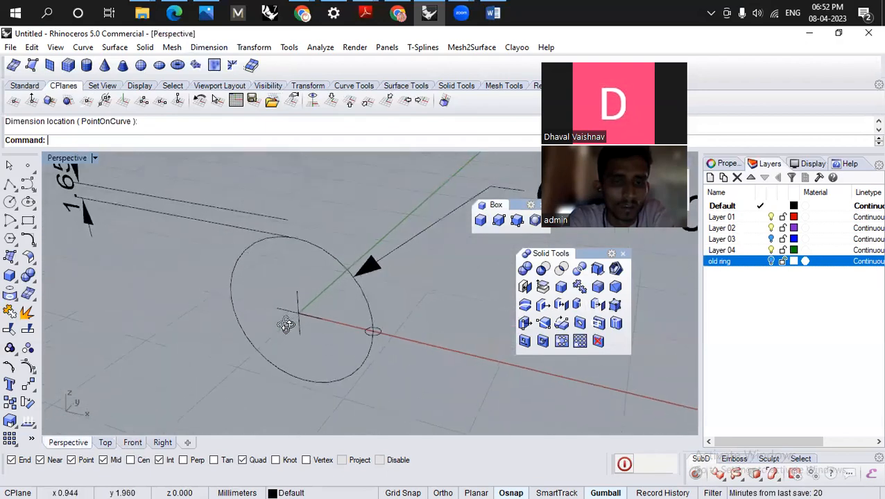
left_click(184, 204)
key("Delete")
Move the small profile circle by its inner quadrant point onto the base circle, so it lies just outside it.
scroll(196, 206, "down", 2)
scroll(230, 242, "up", 6)
left_click(234, 311)
scroll(298, 299, "up", 5)
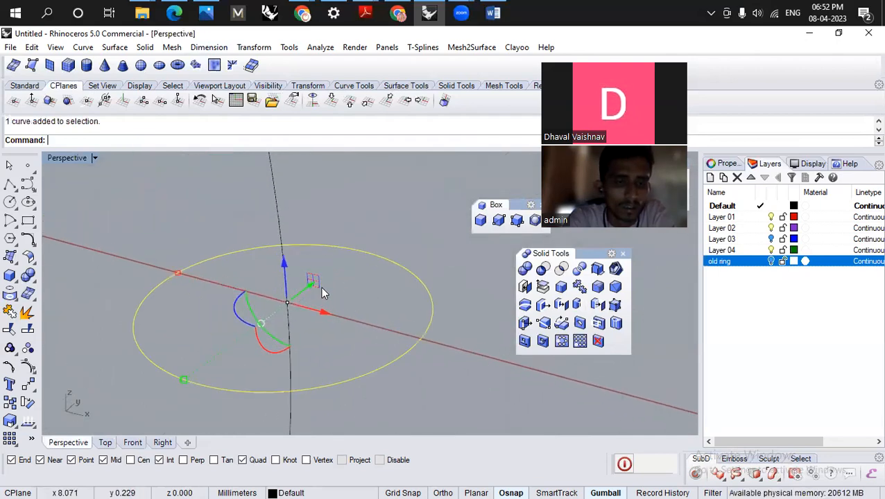
key("Return")
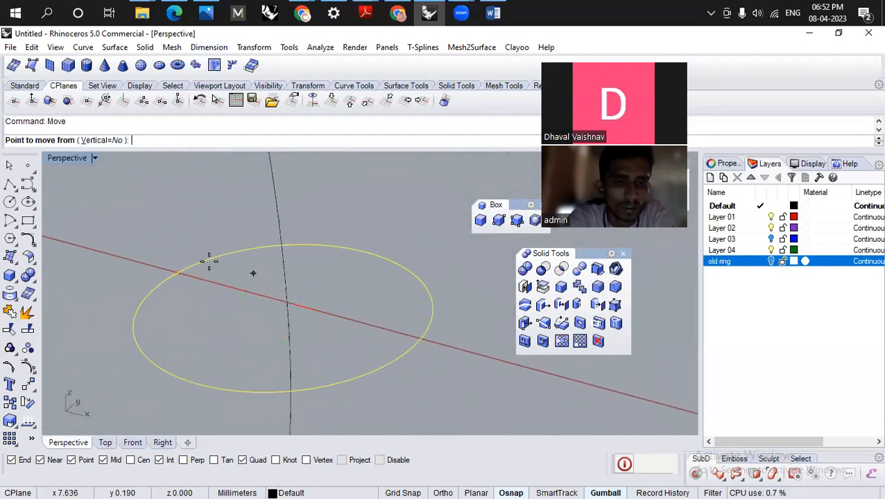
left_click(178, 273)
left_click(284, 298)
left_click(371, 223)
Sweep the small profile circle along the base circle with Sweep 1 Rail, using Freeform style and no simplification.
right_click_drag(371, 223, 330, 354)
scroll(373, 276, "up", 10)
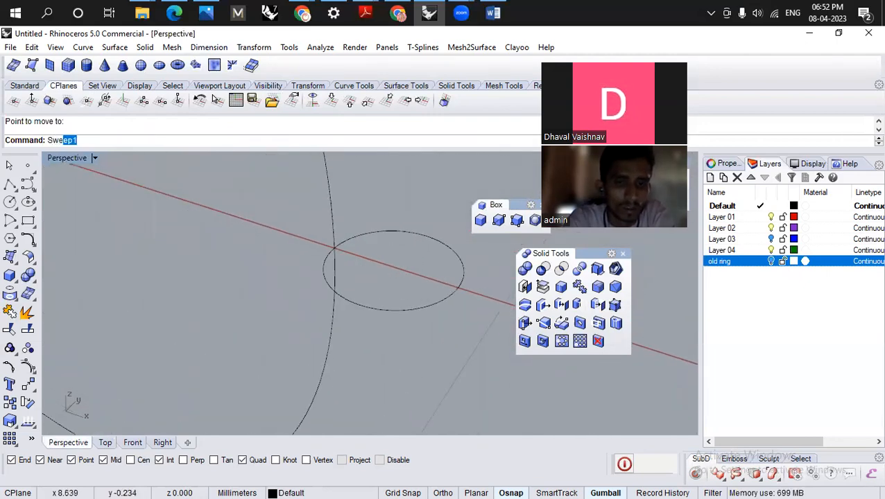
key("Return")
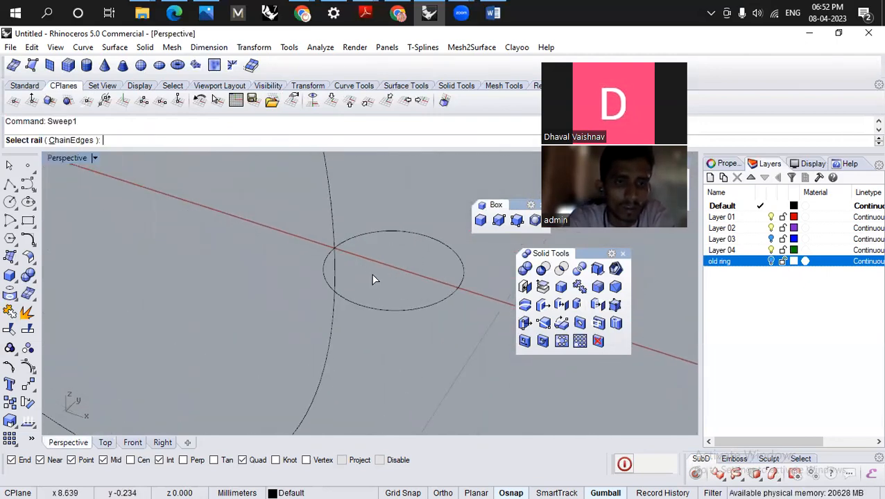
left_click(330, 208)
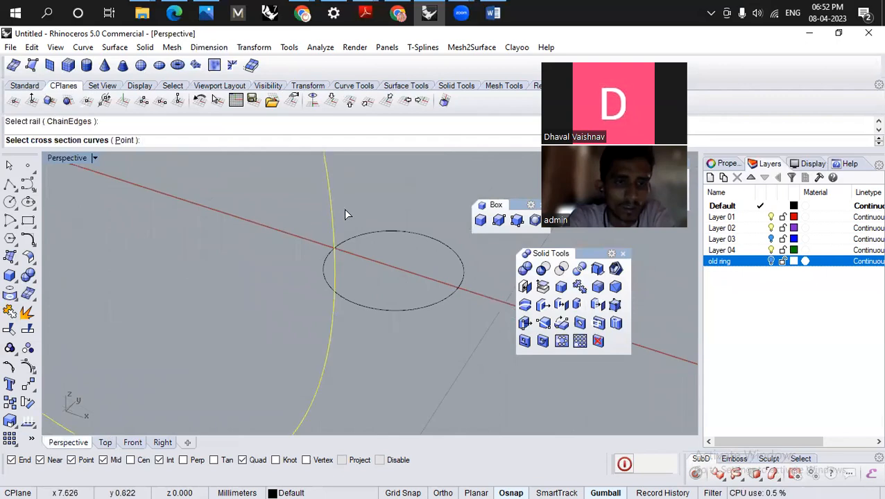
left_click(380, 233)
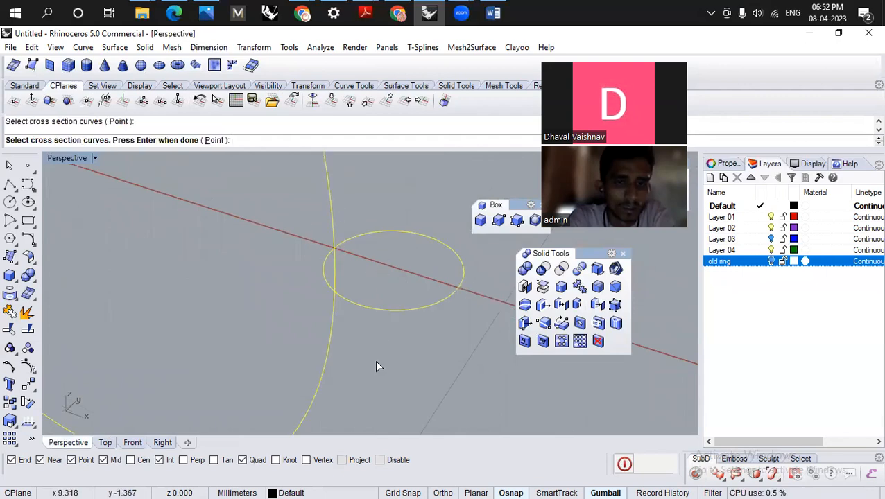
key("Return")
key("Return")
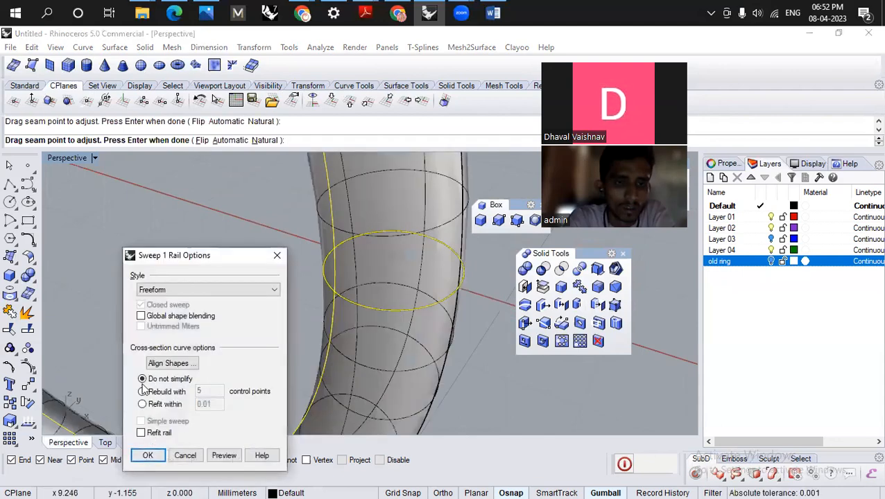
left_click(148, 456)
right_click_drag(158, 460, 421, 259)
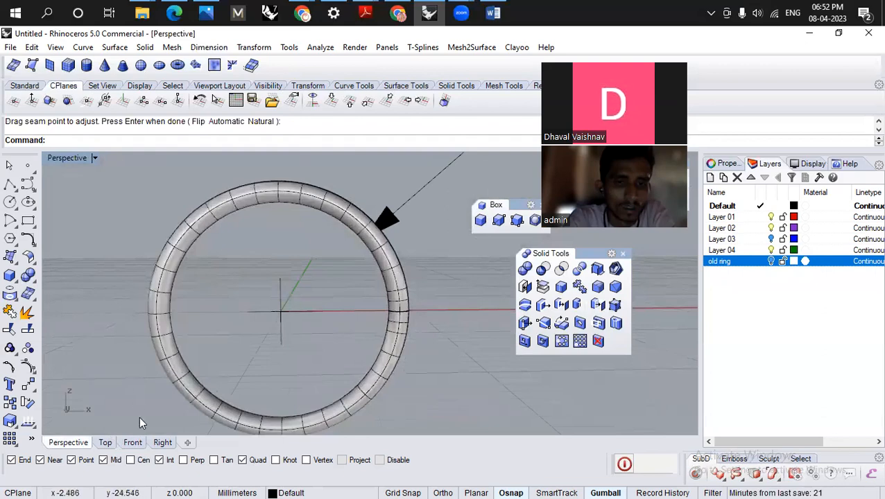
Delete the round swept ring surface.
left_click(132, 444)
scroll(297, 290, "up", 3)
scroll(164, 229, "up", 3)
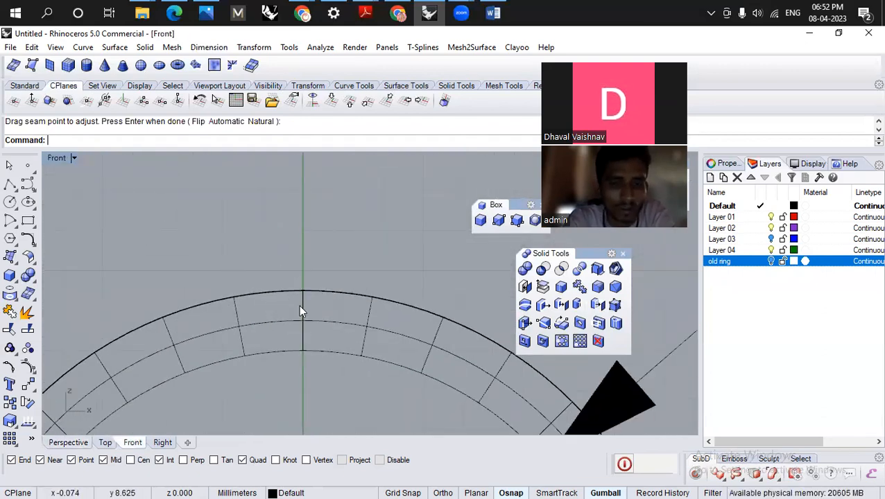
left_click(67, 444)
scroll(259, 279, "down", 3)
right_click_drag(380, 284, 322, 335)
scroll(324, 205, "up", 4)
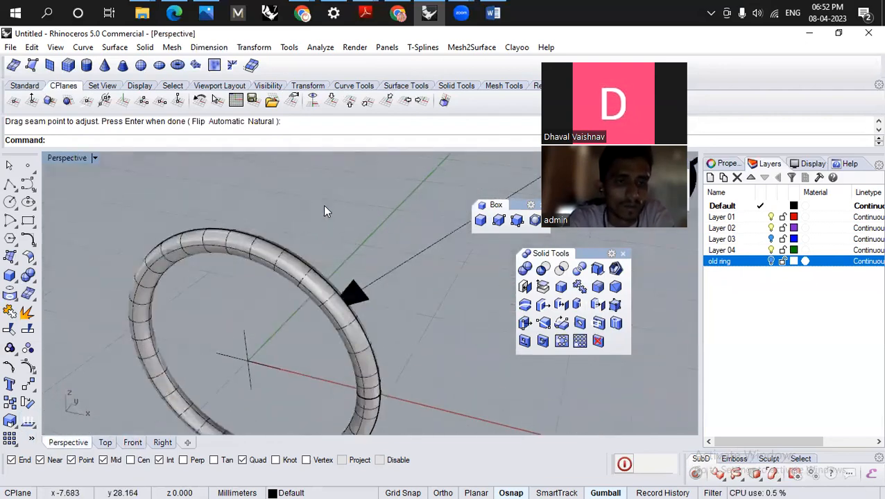
left_click(284, 261)
key("Delete")
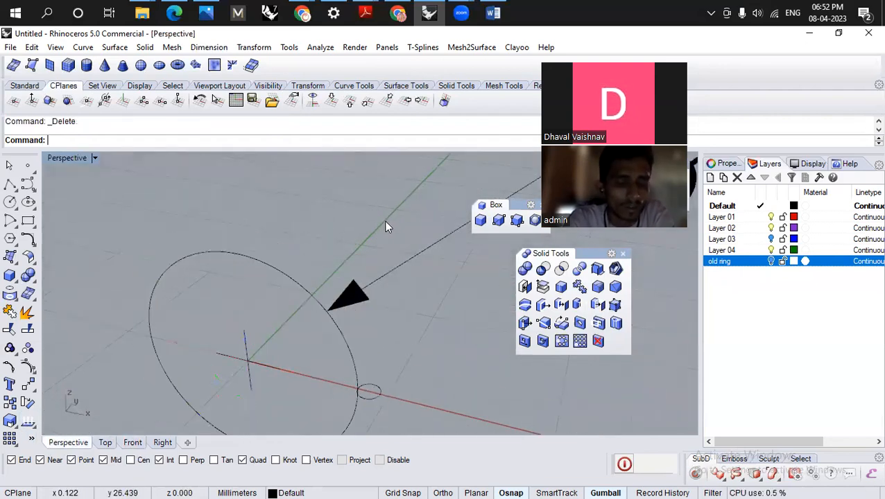
Draw a both-sides line centred where the base circle meets the axis, running straight across the inner side of the profile circle.
scroll(369, 385, "up", 3)
left_click(368, 387)
right_click_drag(368, 387, 43, 288)
left_click(133, 218)
left_click(15, 187)
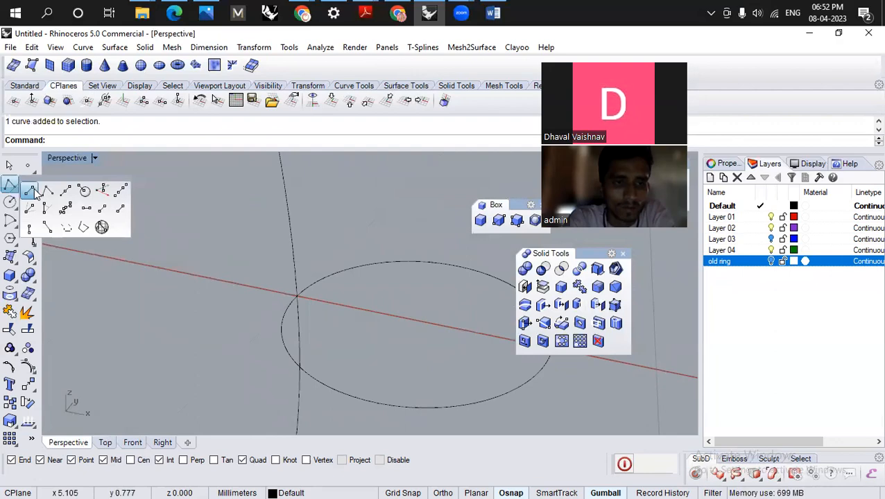
left_click(33, 190)
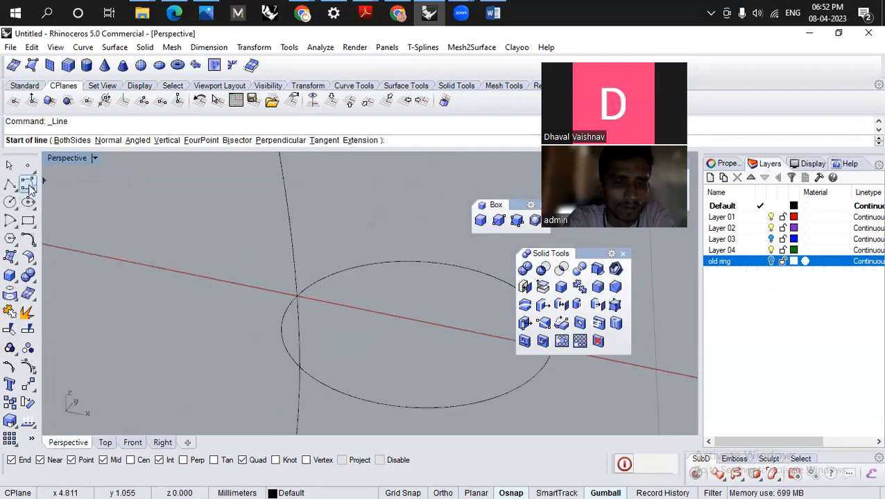
left_click(64, 140)
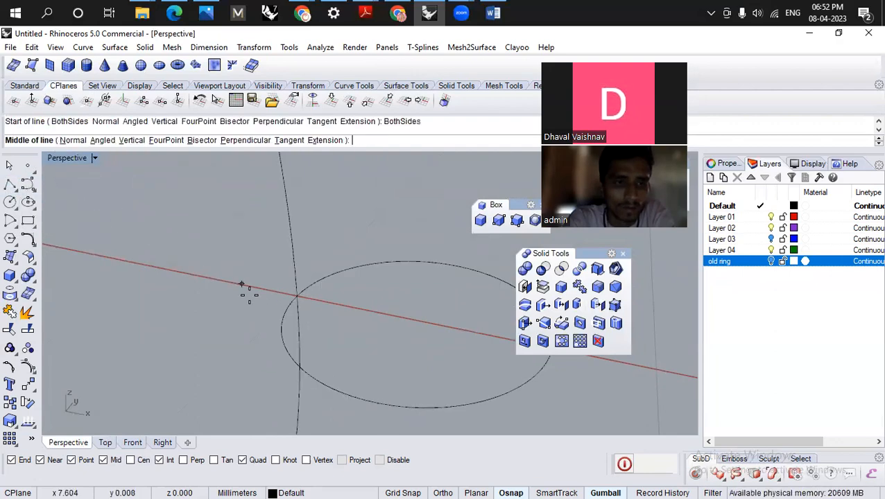
left_click(297, 297)
key("F8")
left_click(370, 230, "shift")
Draw two straight lines from the profile circle's side quadrants inward, each extending past the cross line.
scroll(247, 251, "down", 4)
right_click(292, 328)
left_click(324, 338)
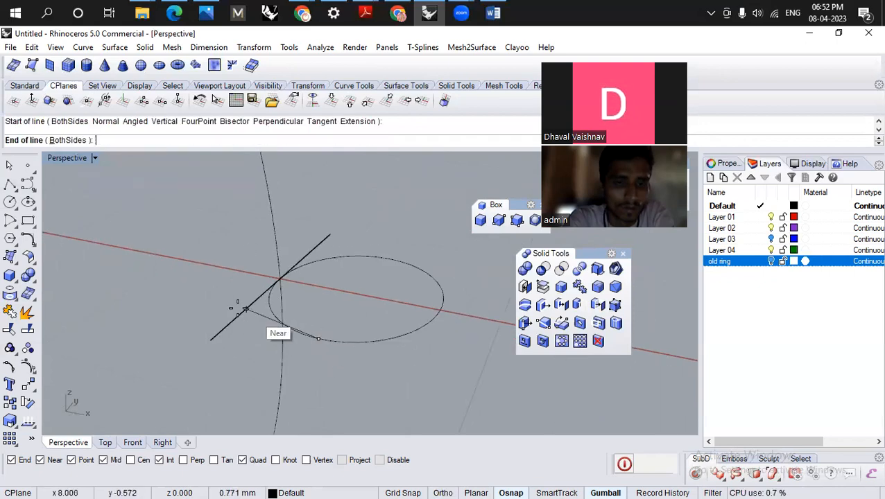
left_click(186, 308)
right_click(367, 255)
left_click(392, 257)
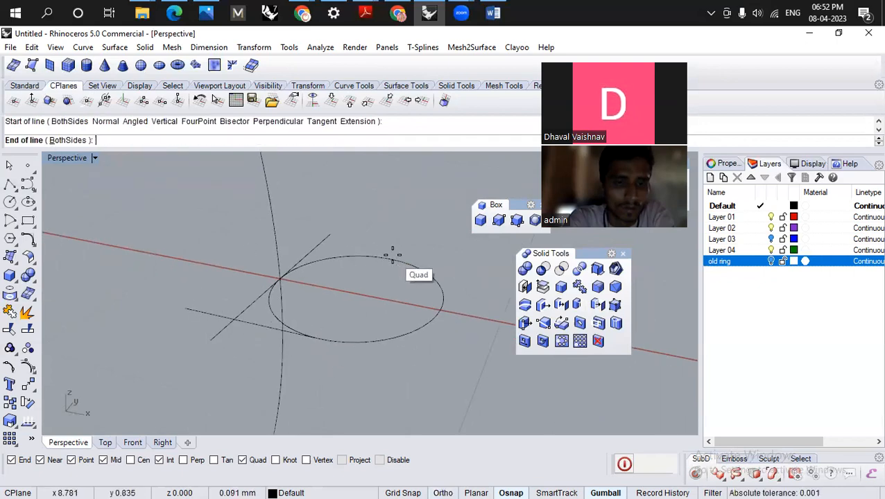
left_click(290, 217, "shift")
Trim away the inner arc of the profile circle and the overhanging line ends to leave a D-shaped outline.
right_click_drag(276, 327, 256, 310)
left_click_drag(337, 281, 196, 357)
type("tr")
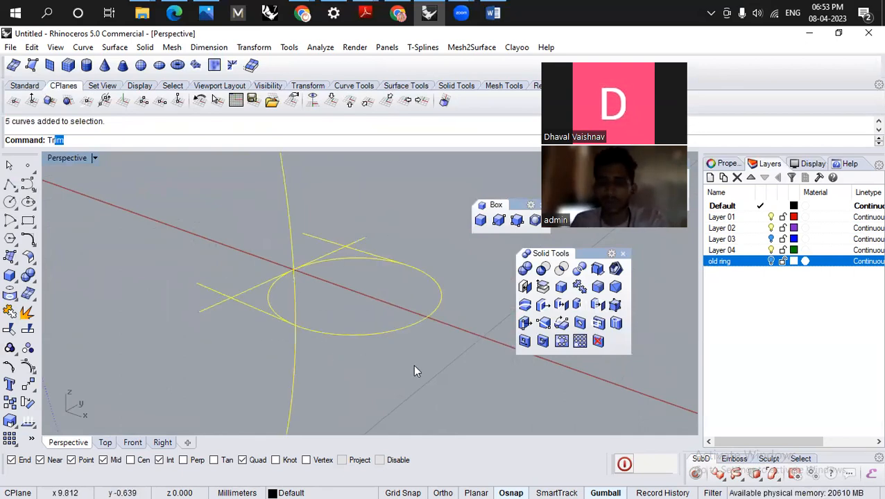
key("Return")
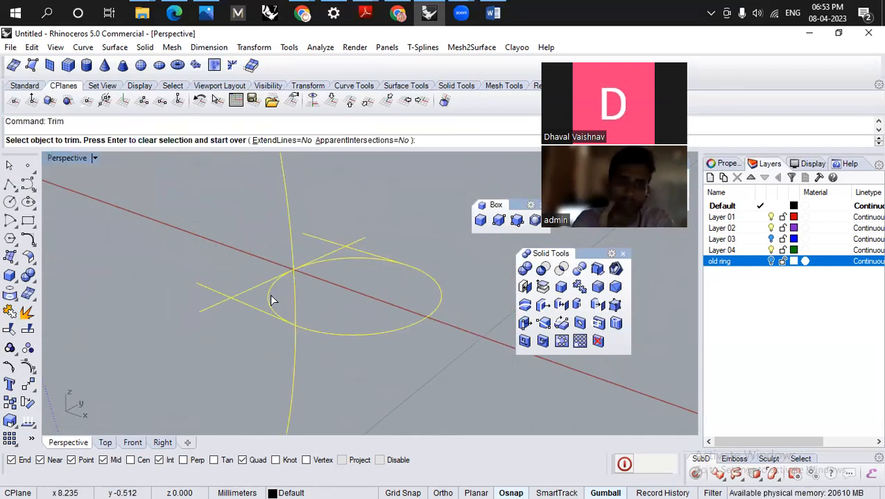
left_click(271, 300)
left_click(346, 255)
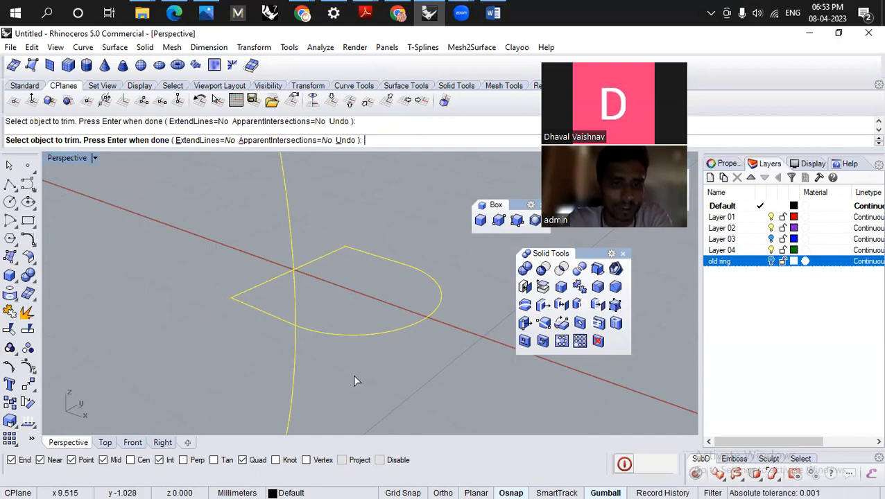
key("Return")
Join the remaining lines and arc of the D-shaped outline into one closed curve.
right_click_drag(371, 294, 378, 344)
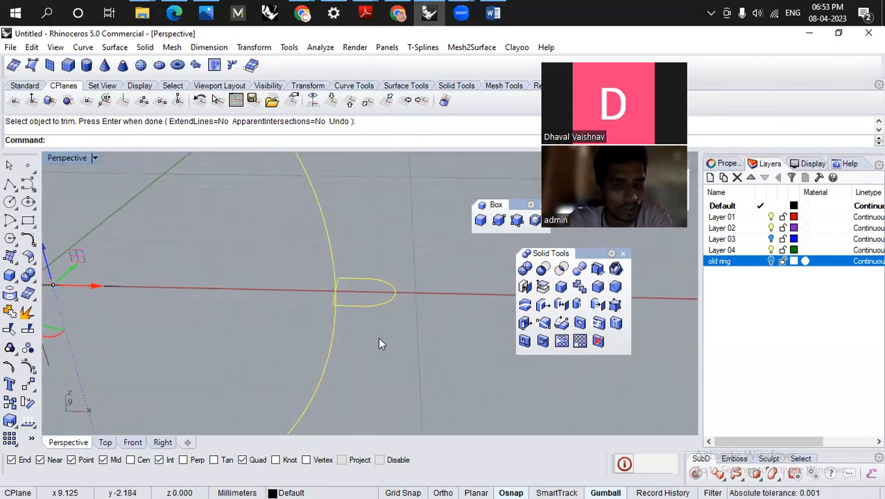
left_click_drag(280, 259, 459, 340)
right_click_drag(424, 344, 333, 295)
left_click(12, 313)
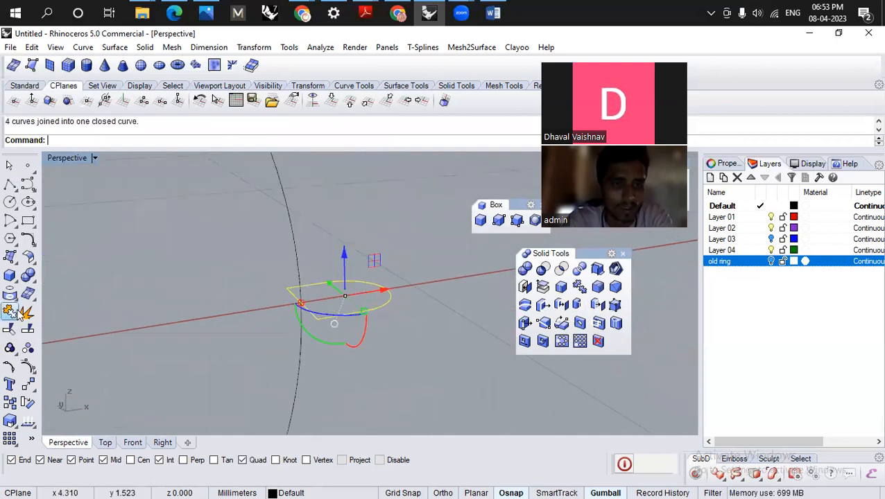
Fillet both inner corners of the D-shaped profile with a radius of 0.2 mm.
scroll(416, 266, "down", 8)
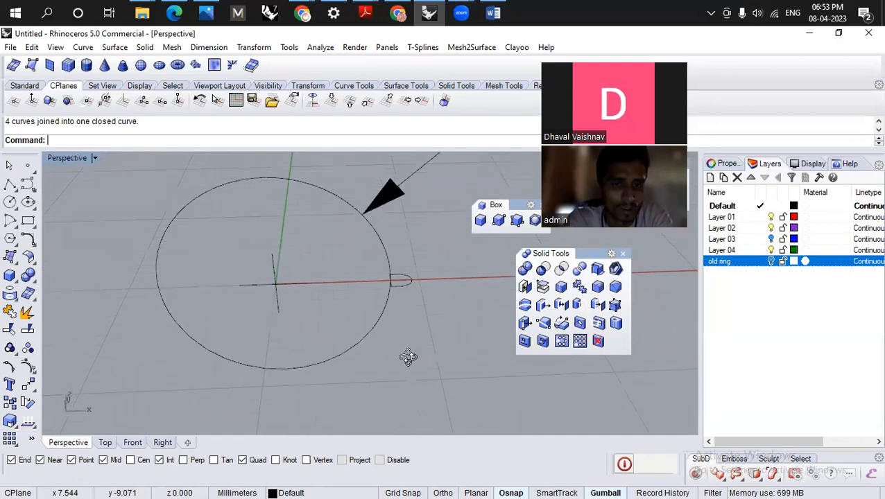
scroll(414, 295, "up", 10)
right_click_drag(308, 312, 294, 254)
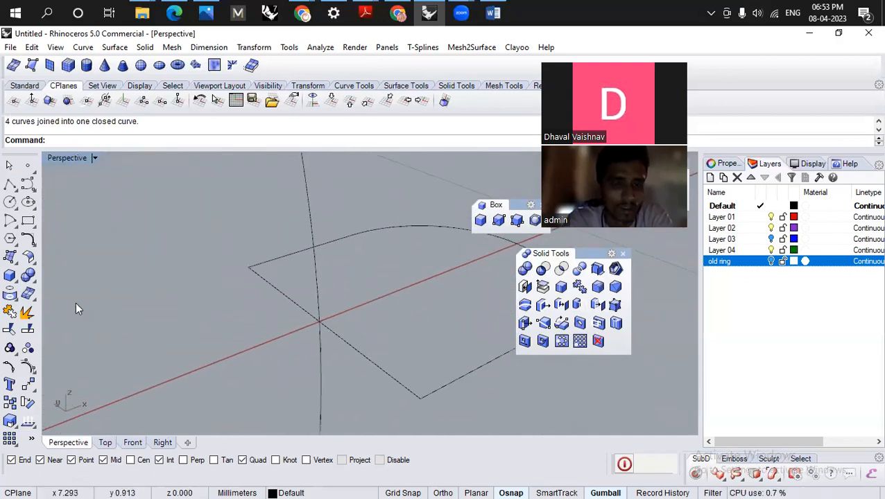
left_click(29, 257)
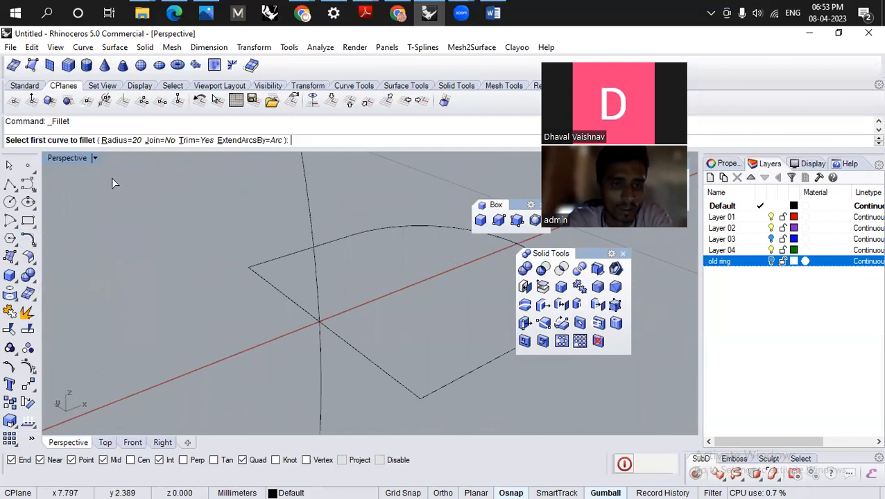
left_click(121, 140)
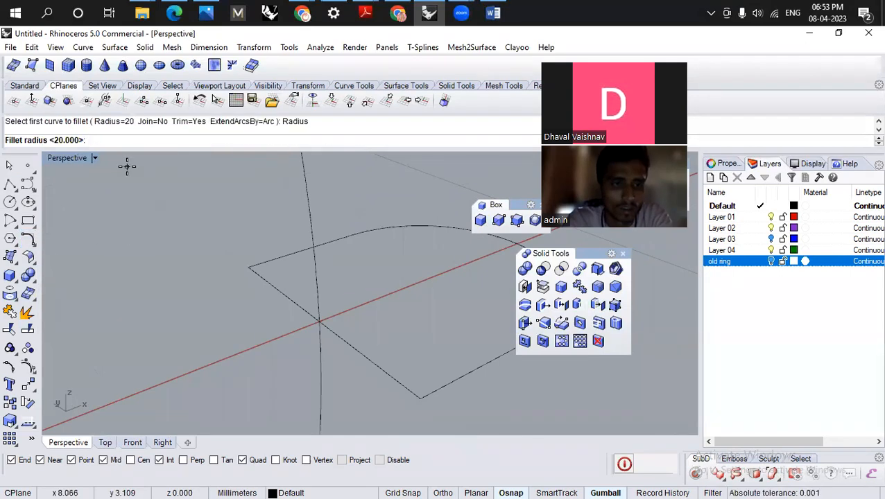
type(".2")
key("Return")
left_click(287, 253)
left_click(263, 272)
right_click_drag(262, 273, 335, 288)
right_click(335, 287)
left_click(322, 332)
left_click(356, 334)
Sweep the filleted D-shaped profile along the base circle with Sweep 1 Rail, using Freeform style and no simplification.
scroll(407, 298, "down", 5)
right_click_drag(405, 293, 264, 277)
left_click(115, 48)
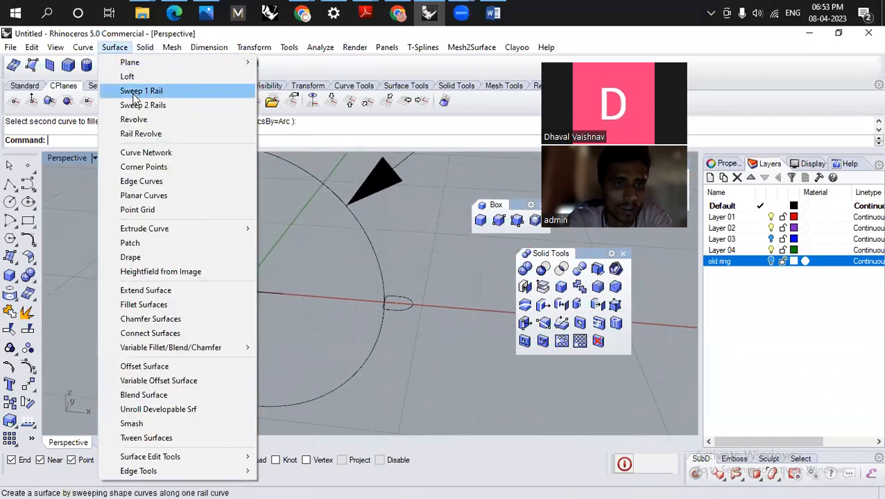
left_click(134, 92)
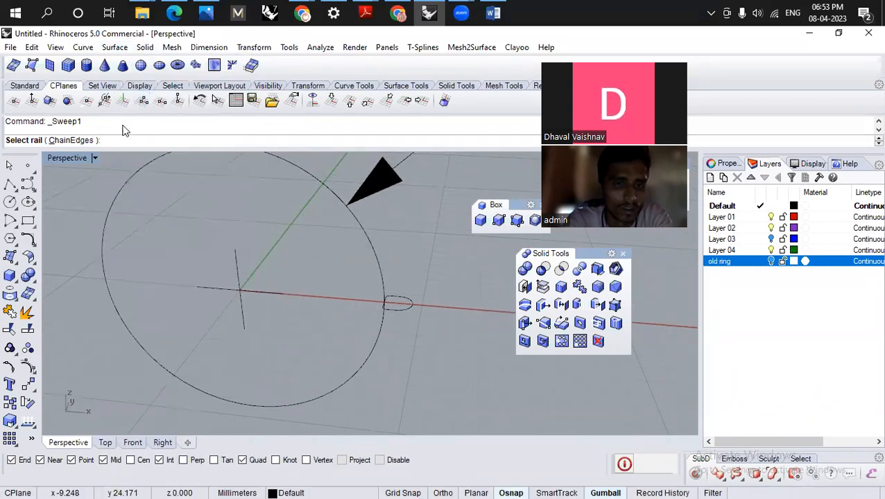
left_click(323, 187)
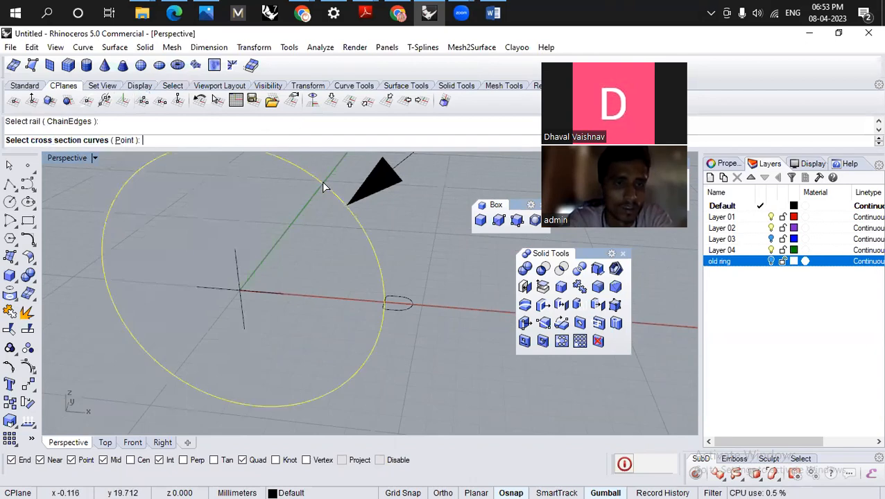
left_click(408, 310)
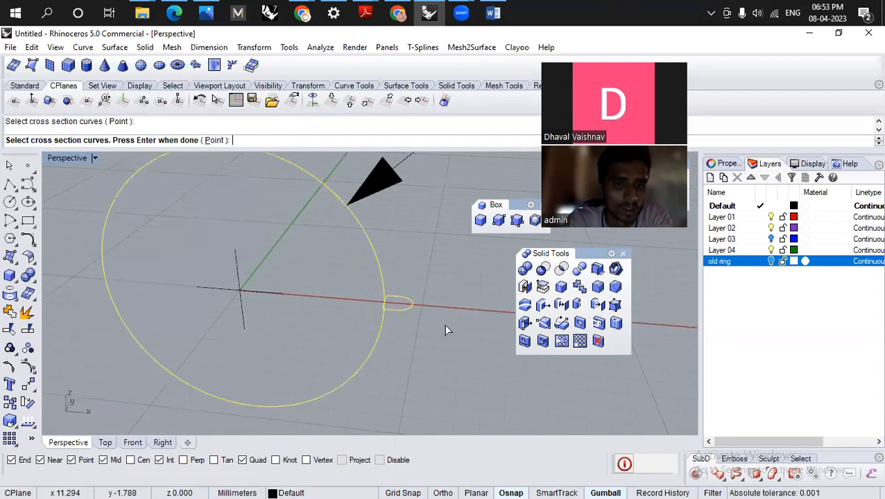
key("Return")
key("Return")
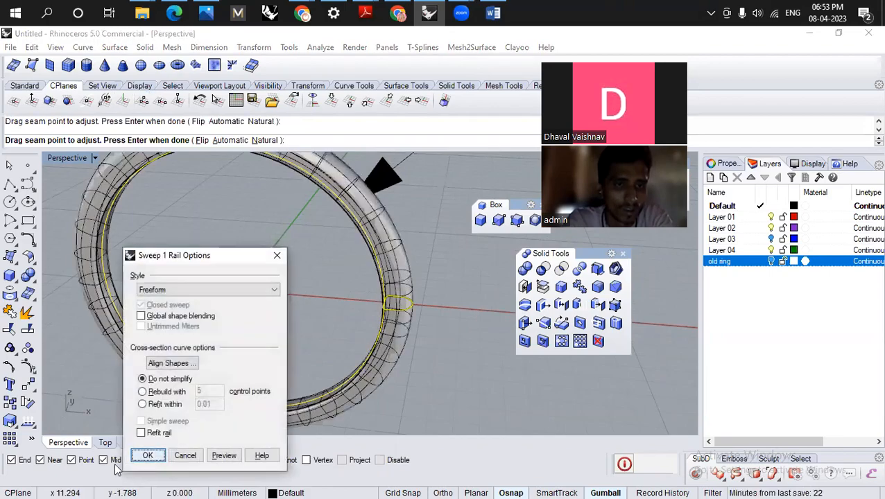
left_click(148, 453)
Inspect the shape of the swept ring band in the Perspective and Top views.
right_click_drag(290, 341, 399, 261)
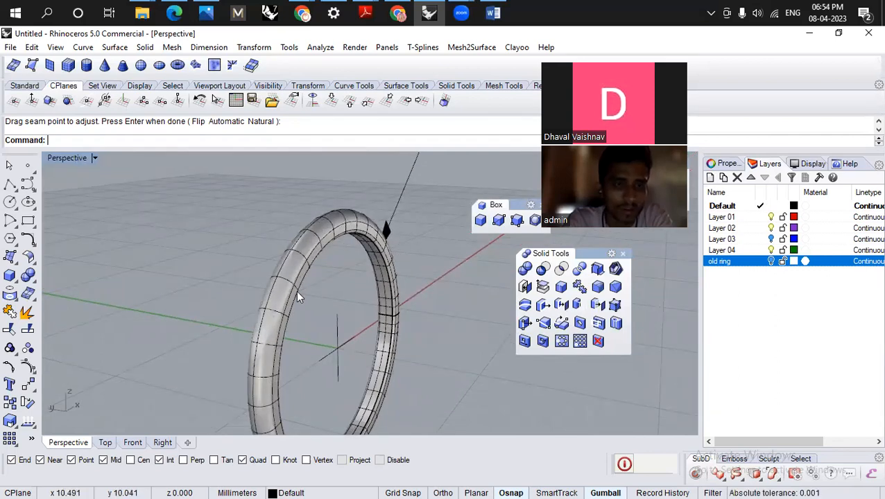
right_click_drag(296, 290, 312, 350)
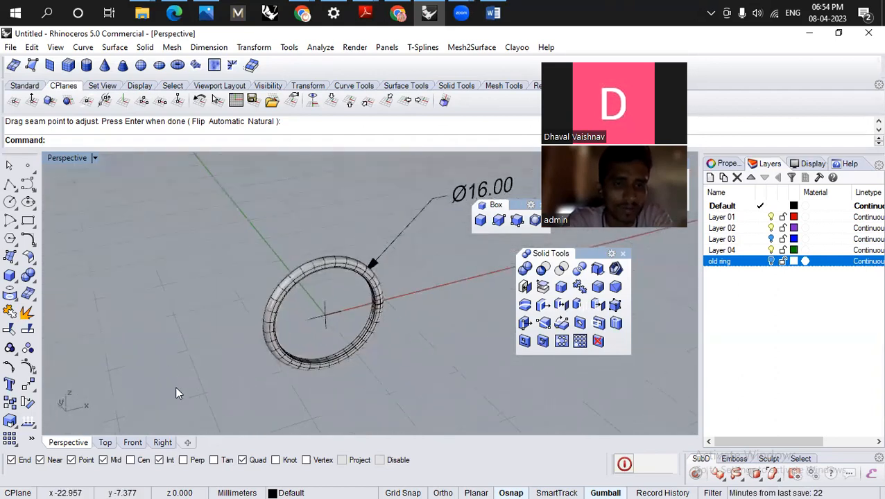
left_click(105, 442)
scroll(381, 286, "up", 5)
scroll(254, 325, "down", 3)
scroll(277, 312, "up", 3)
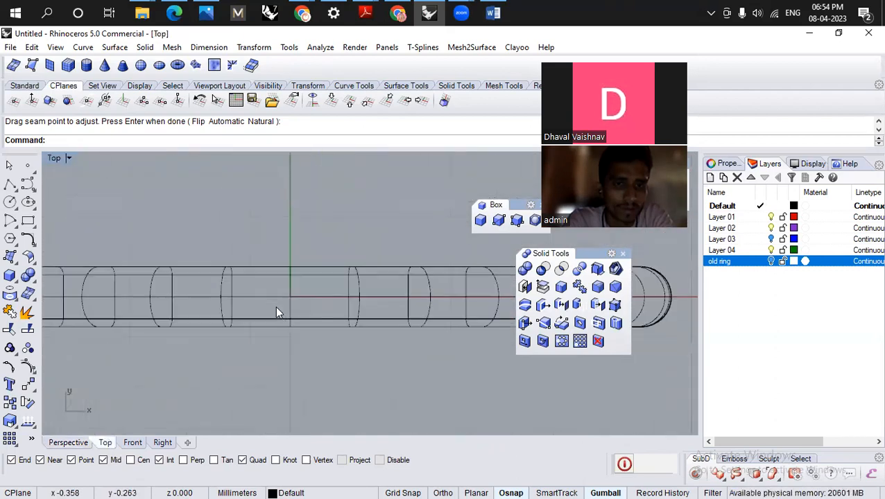
Switch to the Word class notes, review them back to the first page, and highlight the Array and Polar entries.
left_click(493, 13)
scroll(333, 358, "up", 15)
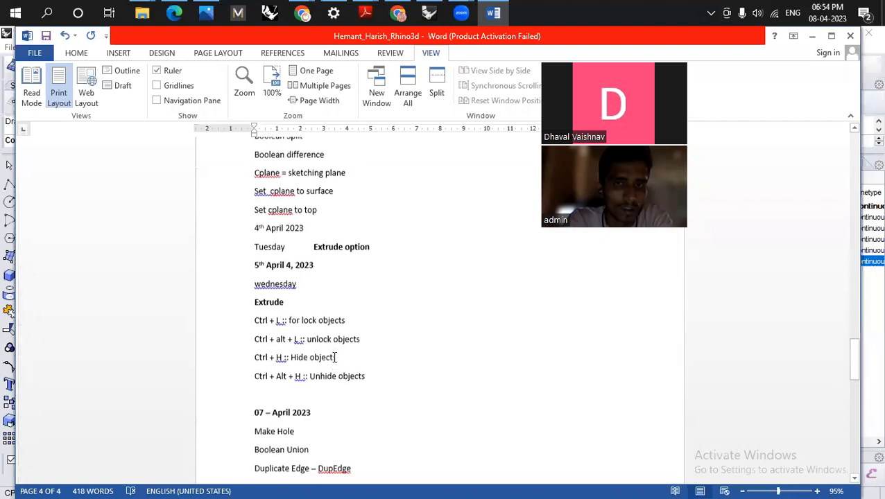
scroll(334, 357, "up", 12)
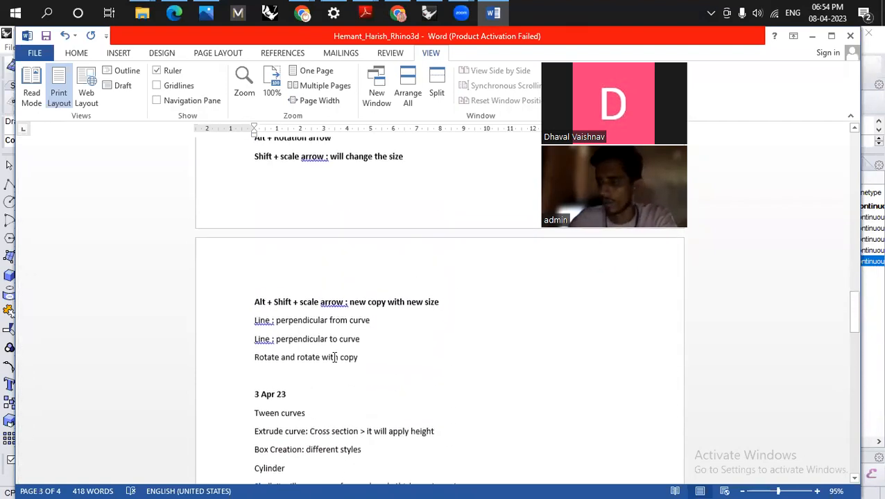
scroll(334, 357, "up", 8)
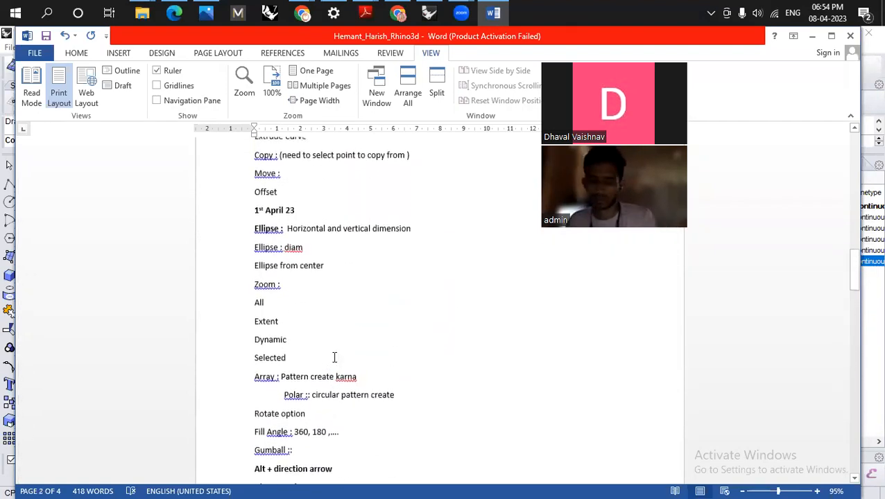
scroll(333, 357, "up", 10)
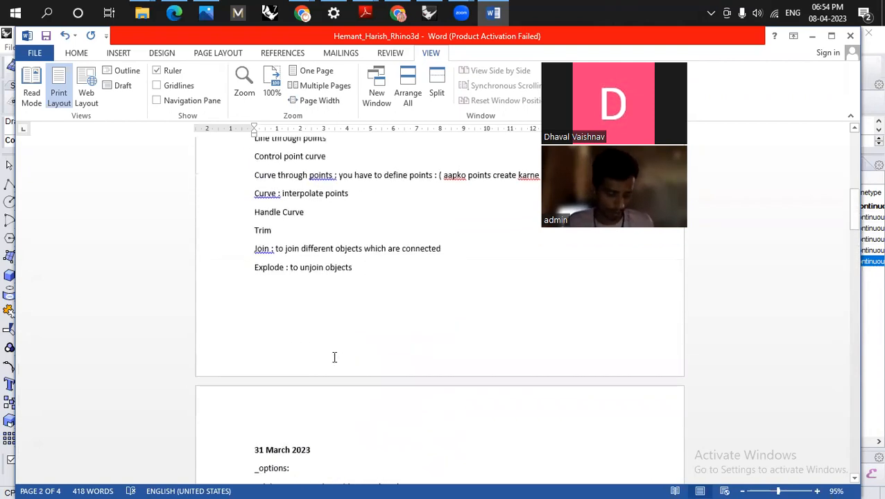
scroll(333, 357, "up", 5)
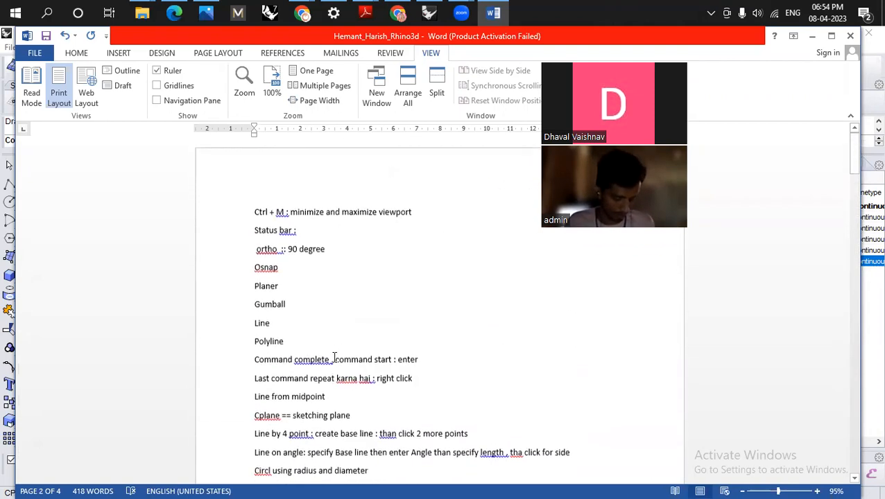
scroll(333, 357, "down", 4)
scroll(339, 354, "down", 15)
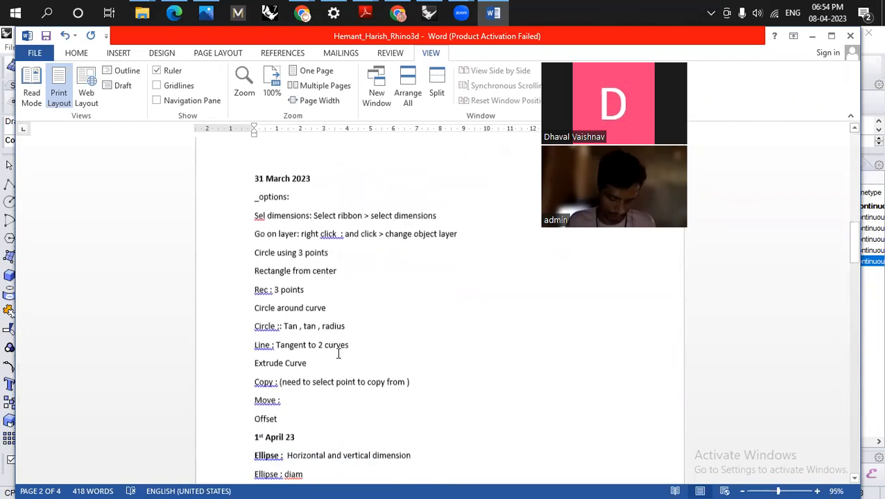
scroll(337, 326, "up", 2)
left_click(242, 200)
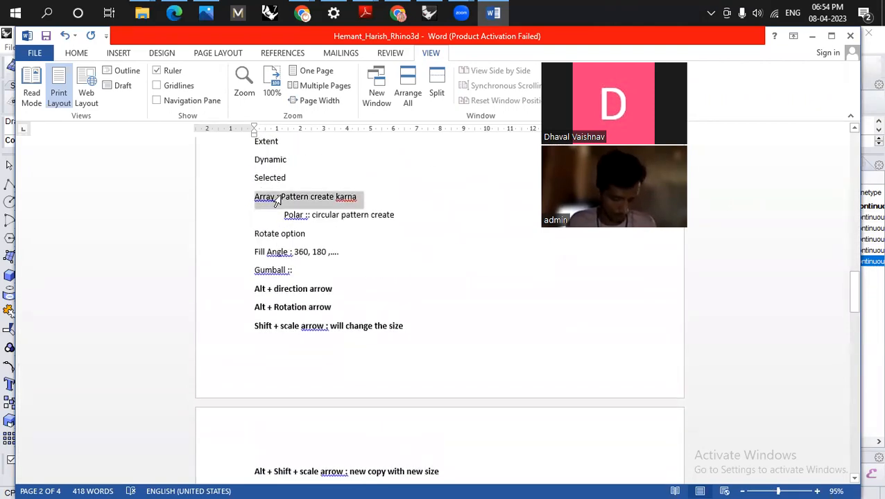
left_click(429, 223)
left_click_drag(429, 223, 235, 198)
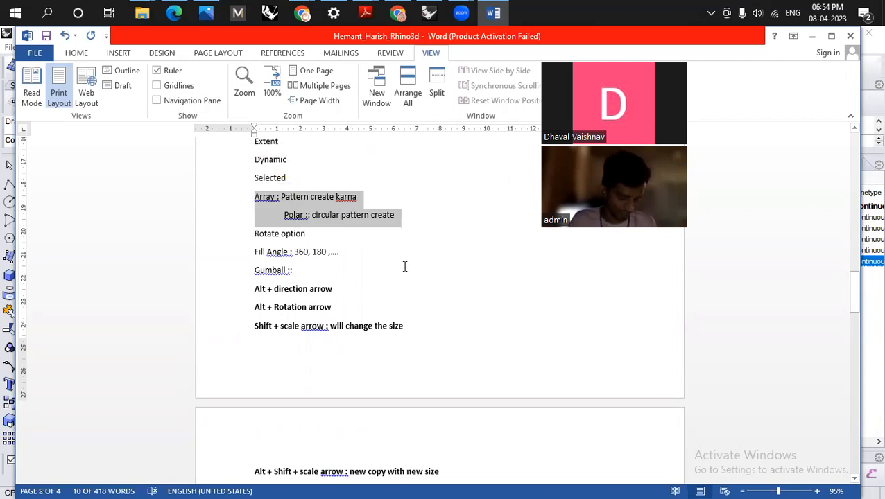
Review the class notes from the Gumball entries through the 3, 5 and 7 April sections to the last page.
scroll(412, 282, "up", 1)
scroll(412, 282, "down", 6)
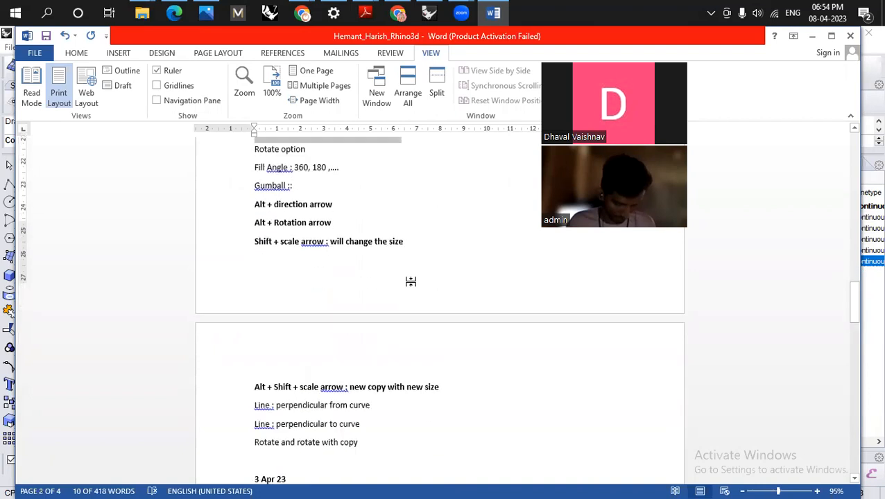
scroll(412, 282, "down", 3)
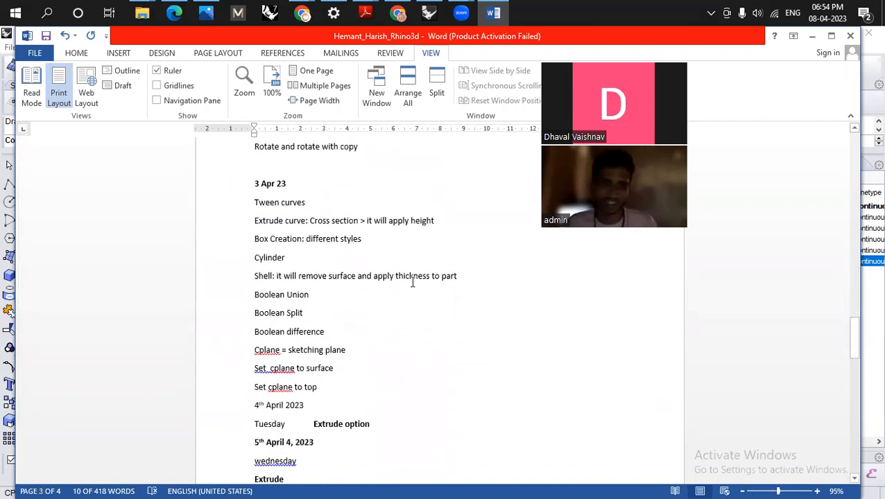
scroll(412, 282, "down", 2)
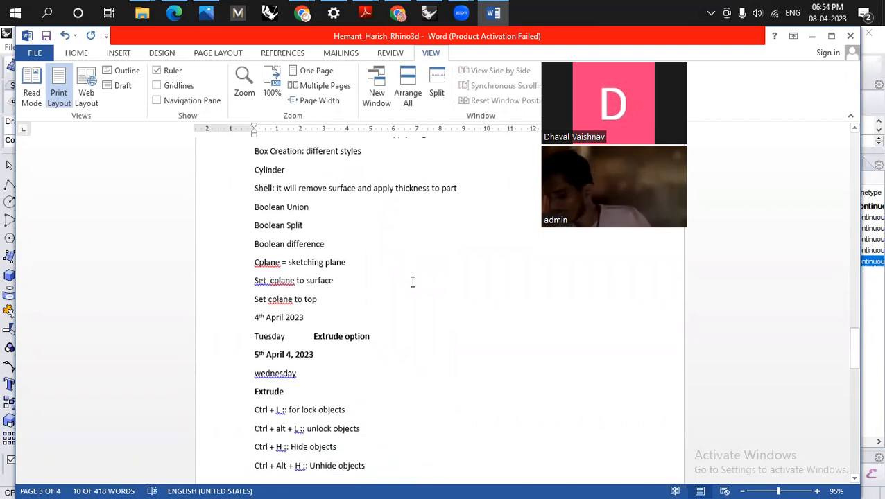
scroll(411, 282, "down", 3)
scroll(413, 282, "up", 2)
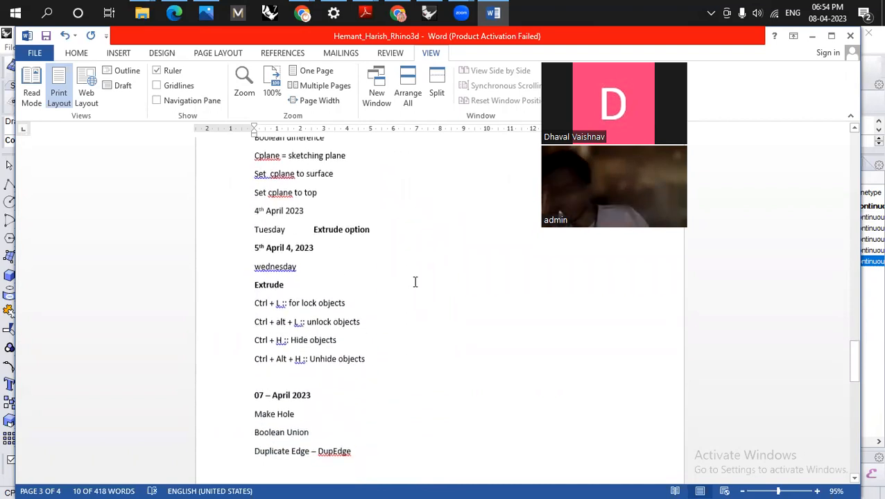
scroll(415, 282, "down", 7)
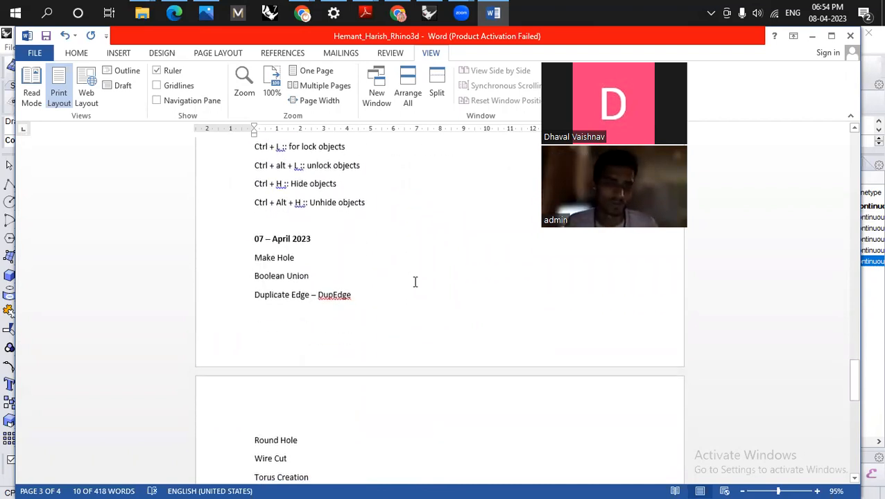
scroll(415, 283, "down", 4)
Under the 8 Apr 2023 heading, add the lines "Sweep 1", "Extrude curve" and "Creating ring with new cross section".
left_click(429, 248)
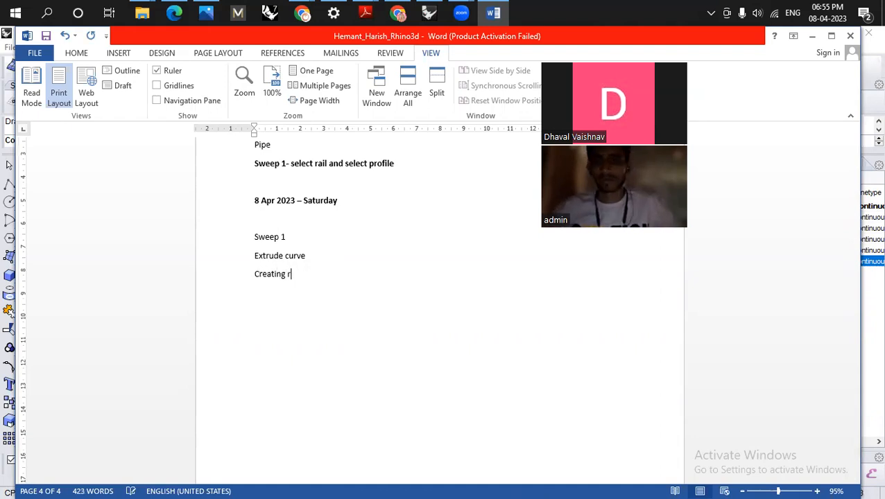
type("with ")
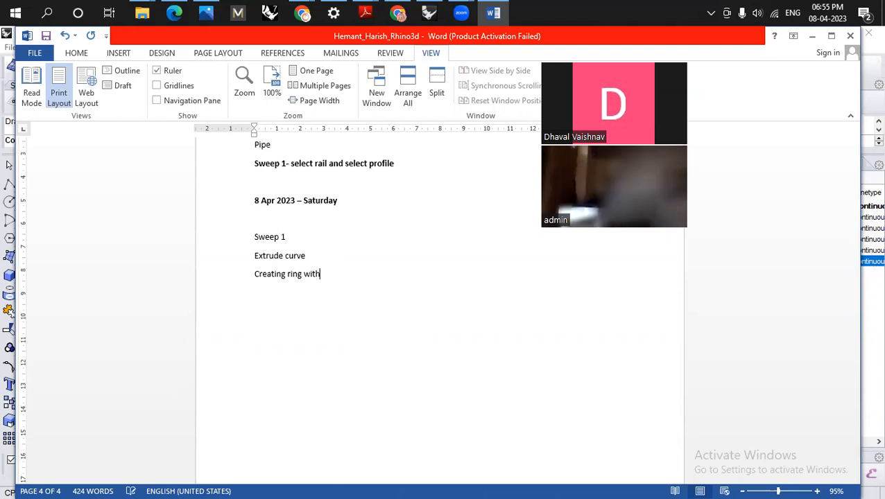
type("new ")
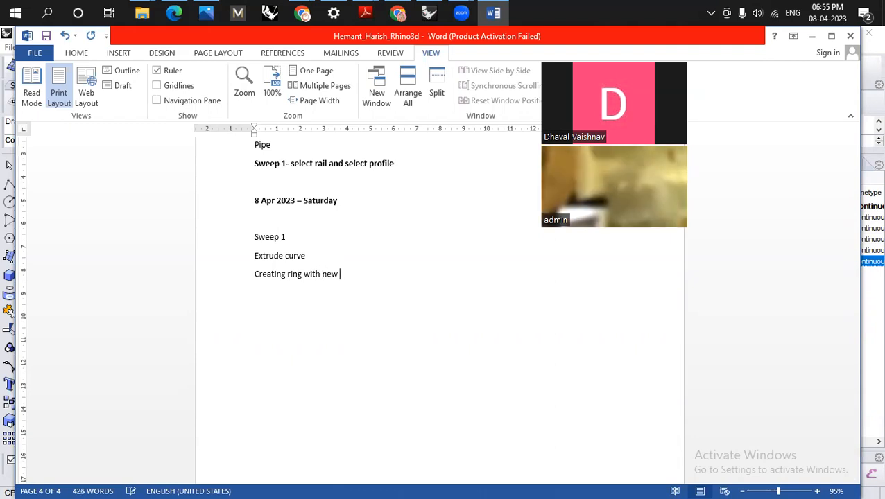
type("cross section")
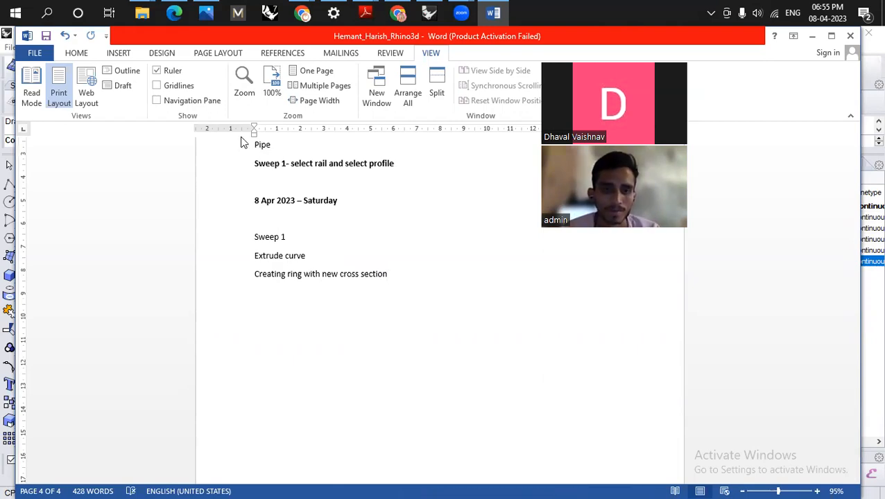
Return to Rhinoceros and draw a slanted line in the Top view from the origin to about X 2.1, Y 3.3.
key("alt+Tab")
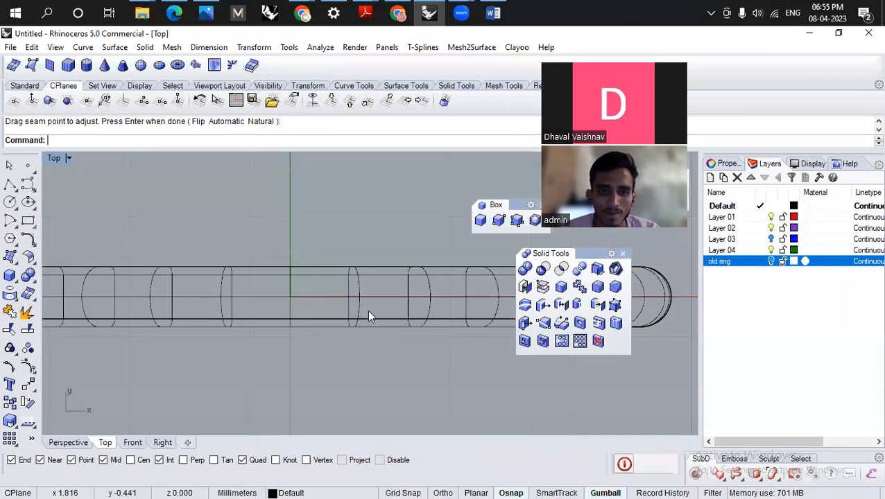
scroll(333, 343, "up", 2)
scroll(250, 284, "down", 1)
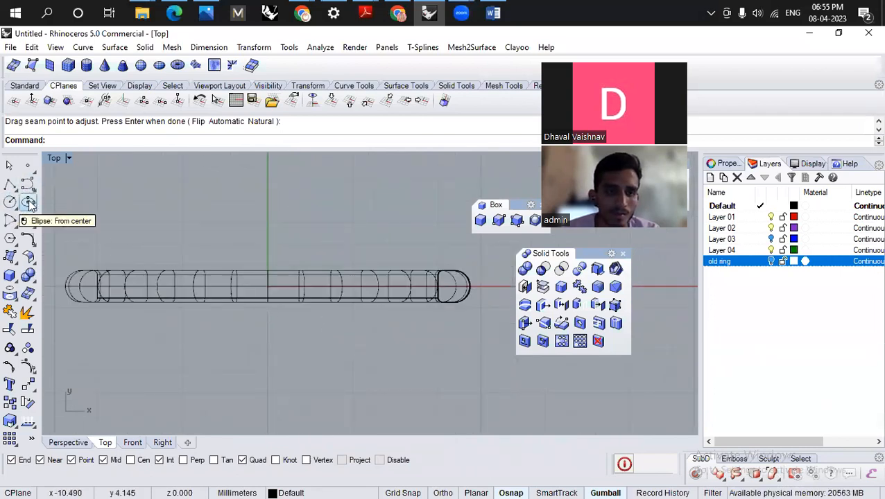
left_click(11, 184)
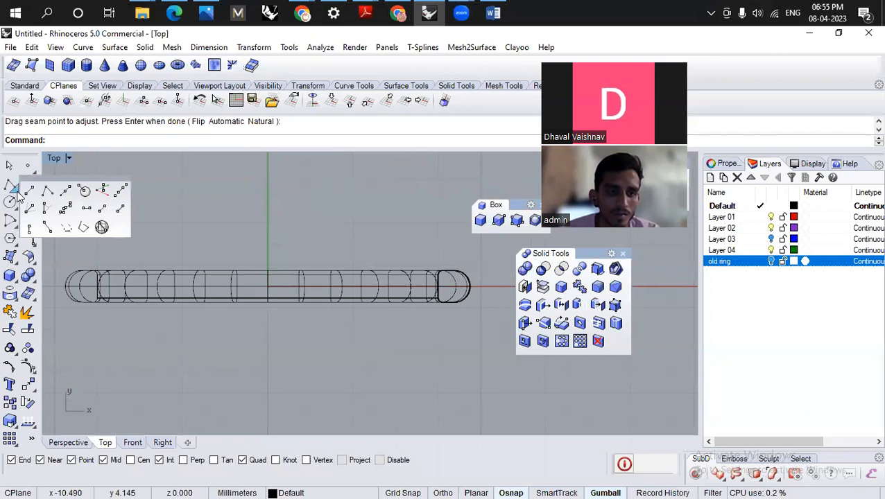
left_click(31, 191)
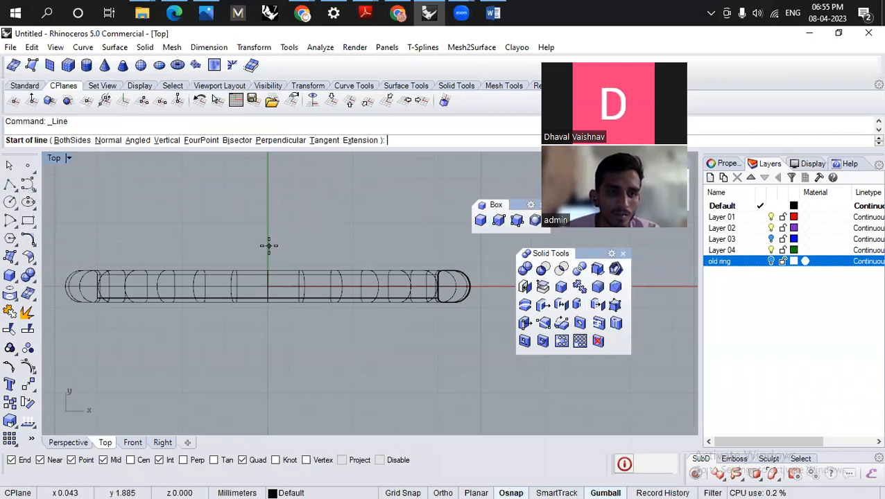
left_click(272, 286)
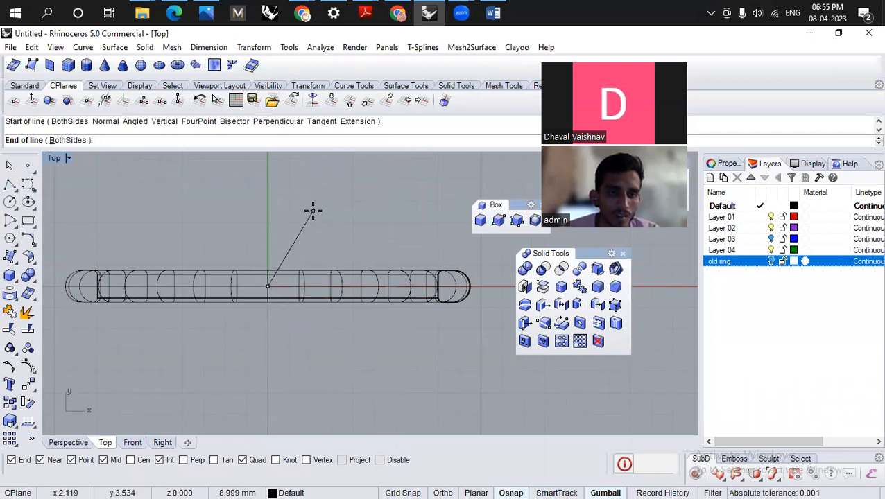
left_click(311, 218)
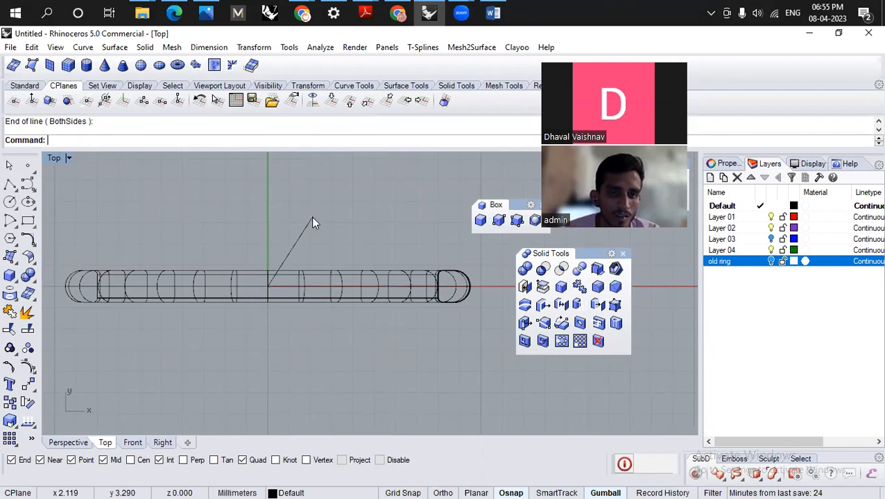
left_click(302, 235)
scroll(277, 252, "up", 5)
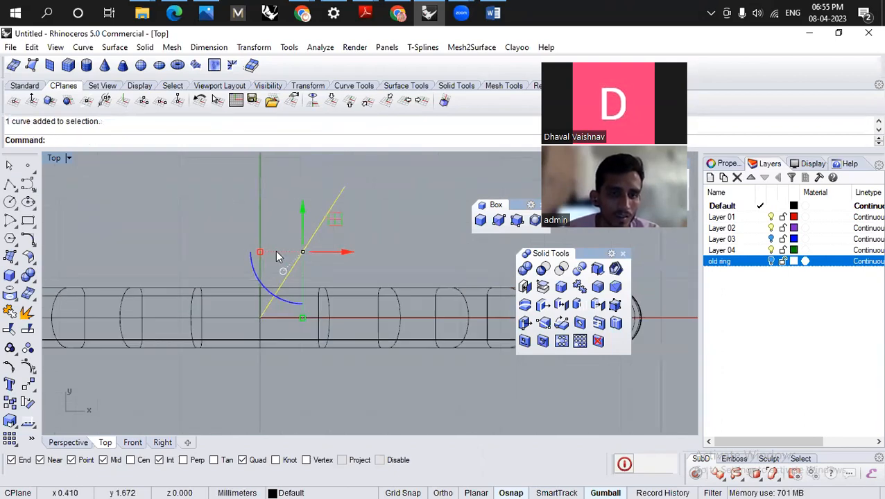
scroll(274, 258, "down", 3)
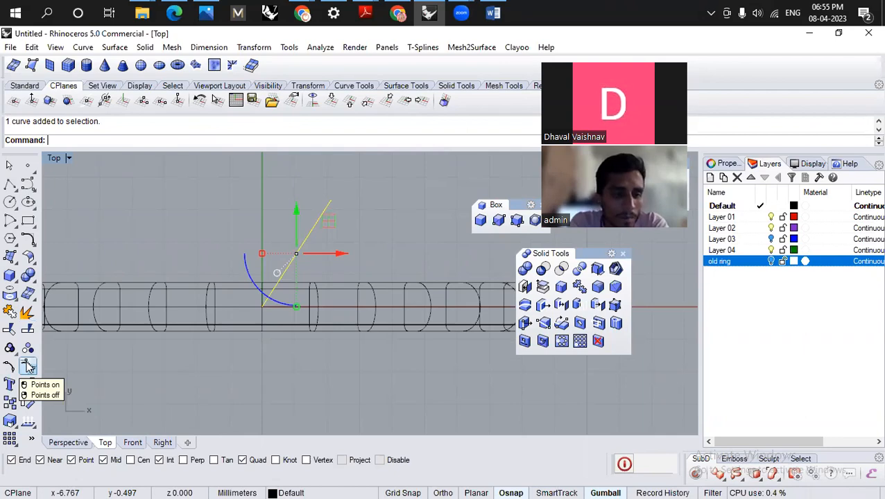
left_click(192, 384)
scroll(239, 380, "down", 2)
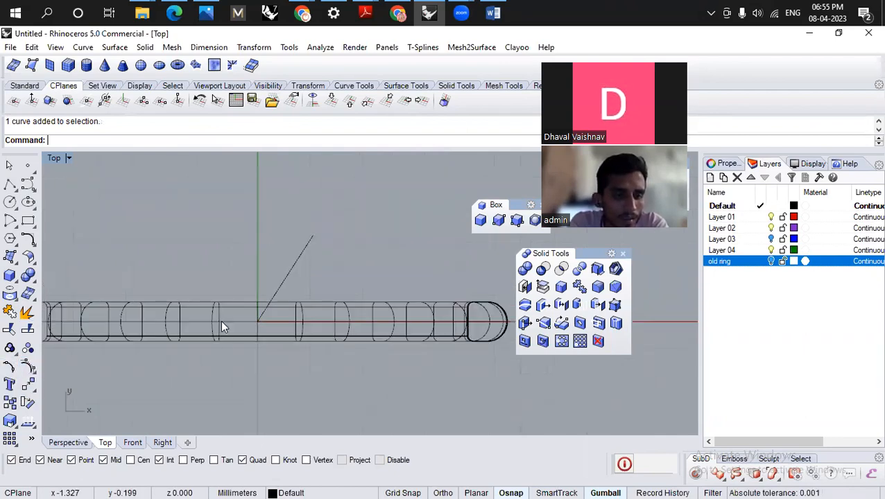
Draw an open, U-shaped interpolated curve through five points above the ring in the Top view, with degree 3 and chord knots.
scroll(208, 211, "up", 2)
left_click(33, 187)
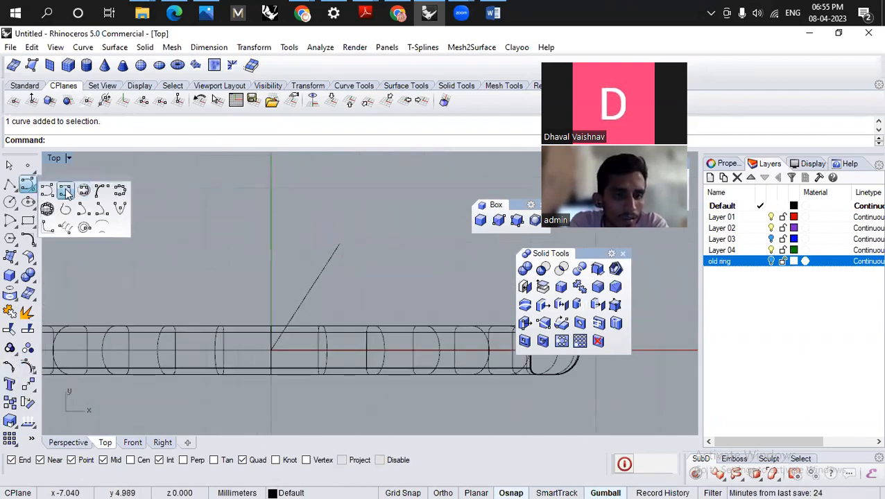
left_click(80, 188)
left_click(198, 181)
left_click(155, 203)
left_click(188, 243)
left_click(228, 254)
left_click(261, 204)
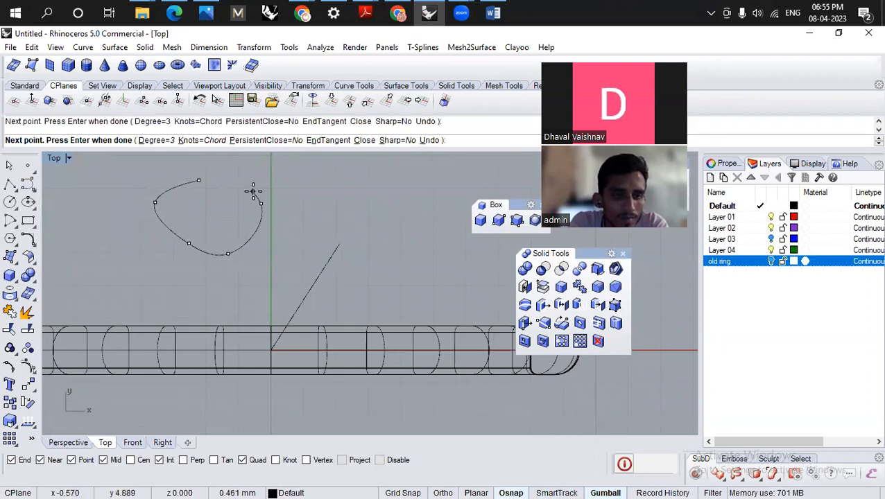
key("Return")
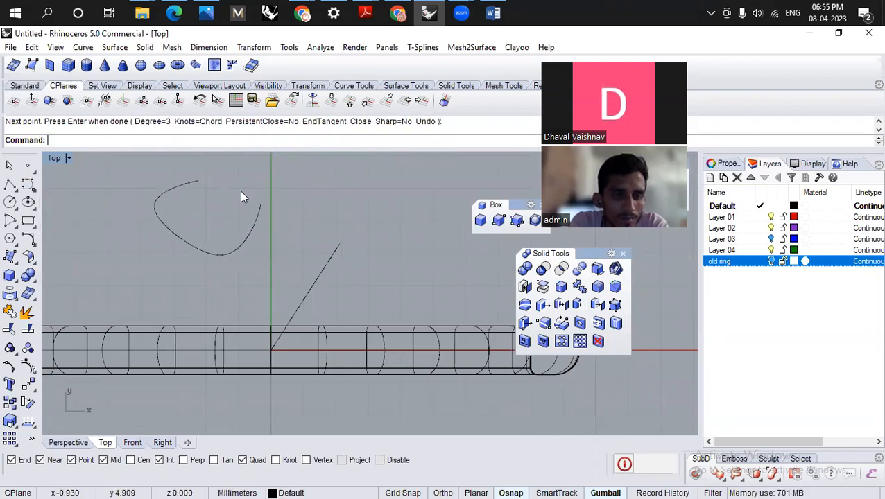
Turn on edit points for the U-shaped curve and the slanted line, and move the line's free end farther from the green axis.
left_click(246, 240)
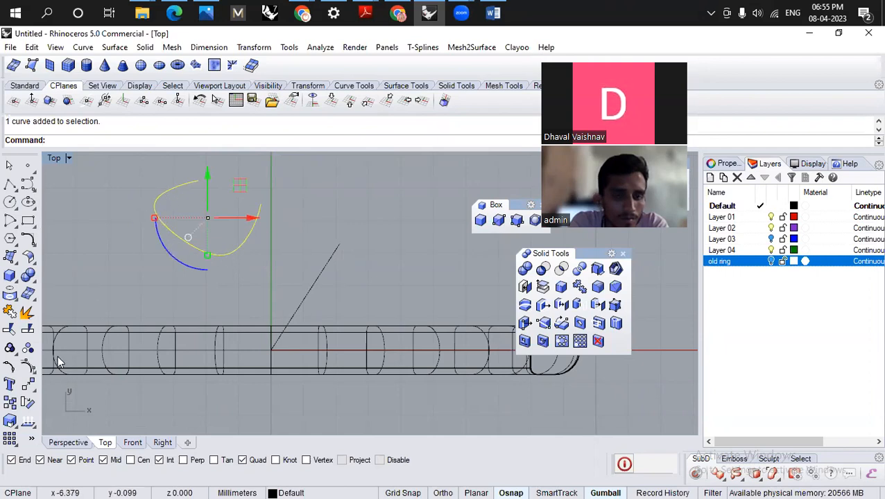
left_click(24, 362)
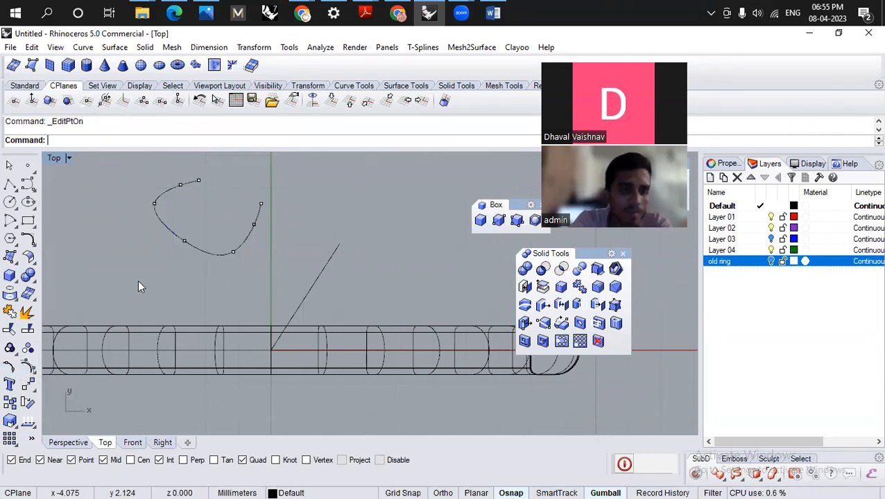
left_click(315, 277)
left_click(11, 372)
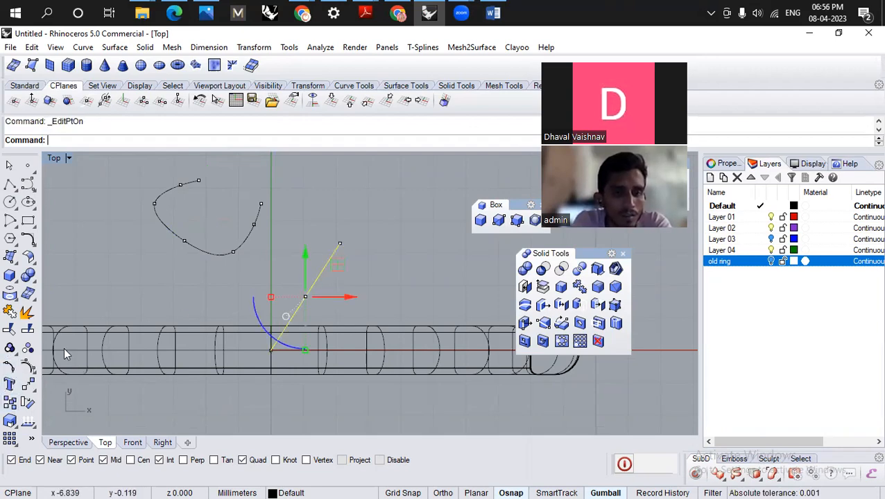
left_click(340, 246)
left_click_drag(368, 224, 393, 246)
Reshape the U-shaped curve into a rounder form by moving the edit points on its right, lower and left sides.
left_click(253, 224)
scroll(254, 226, "up", 4)
left_click_drag(292, 201, 301, 227)
left_click(206, 288)
left_click_drag(235, 254, 224, 276)
scroll(274, 298, "down", 4)
scroll(165, 277, "up", 4)
left_click(147, 271)
left_click(147, 272)
left_click_drag(181, 242, 165, 263)
left_click(245, 243)
scroll(307, 264, "down", 2)
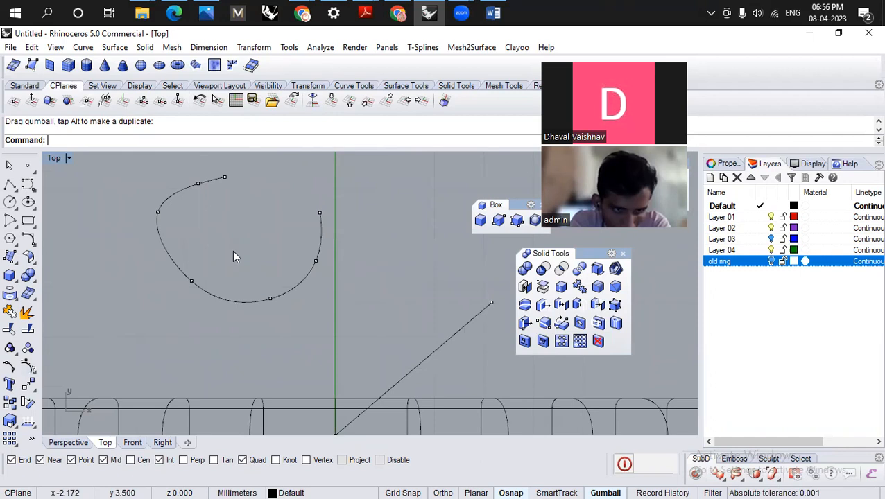
Turn on the U-shaped curve's control points and move the one next to its upper-left end up and outward.
left_click(183, 278)
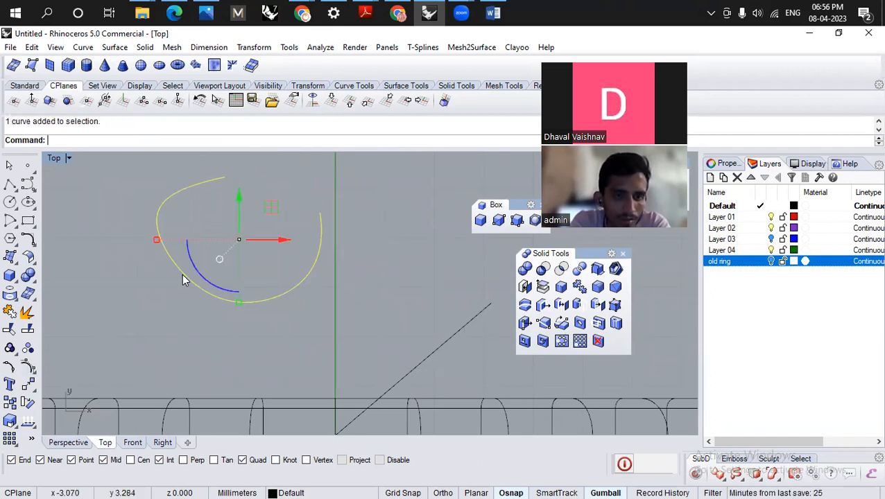
left_click(28, 368)
left_click(199, 185)
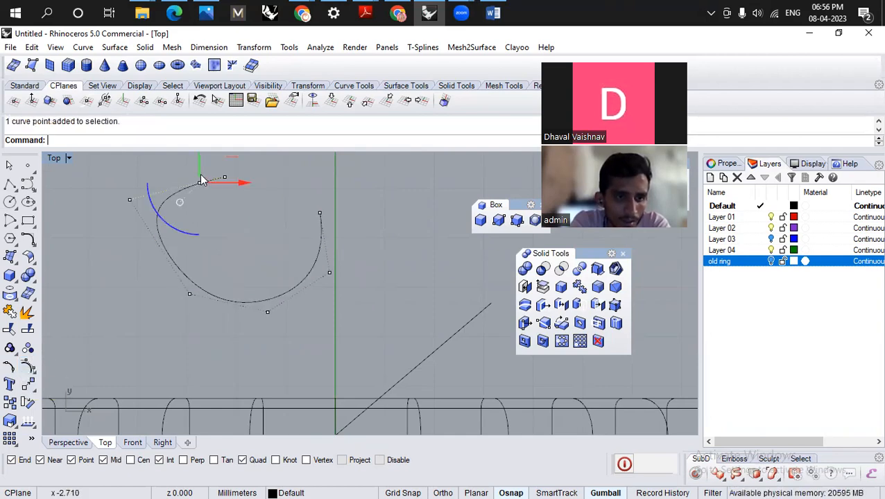
scroll(200, 251, "down", 2)
left_click_drag(238, 180, 186, 199)
scroll(175, 234, "up", 2)
Round the U-shaped curve by adjusting the control points on its left, lower-left and bottom sides.
left_click(158, 217)
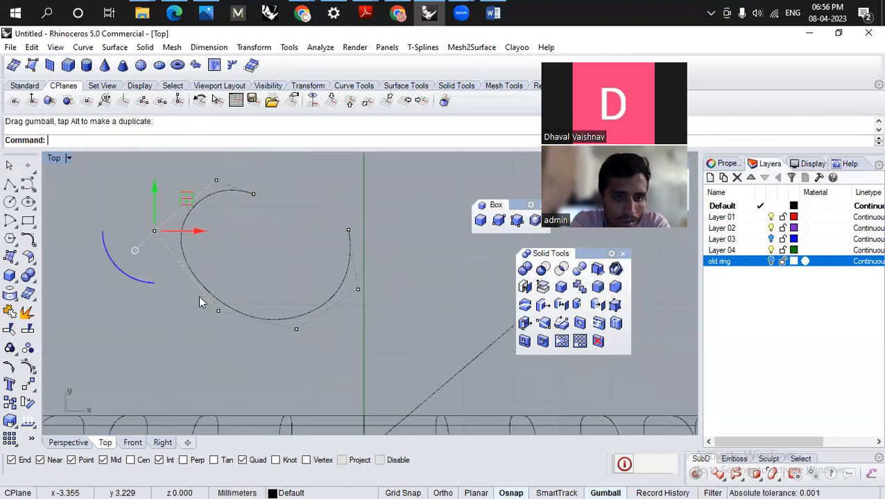
left_click(218, 312)
left_click_drag(249, 283, 237, 294)
left_click(293, 332)
left_click_drag(322, 302, 332, 326)
scroll(252, 261, "down", 3)
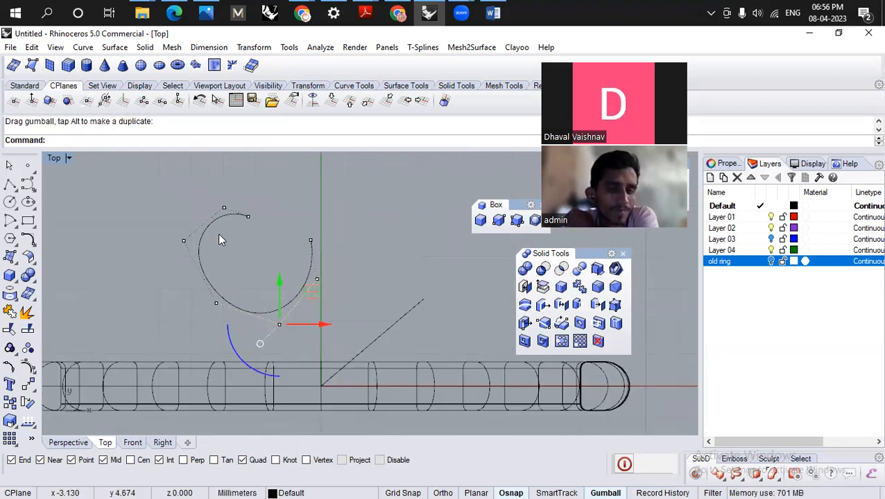
Adjust the U-shaped curve's right-side control point and move its upper end point to smooth the outline.
scroll(316, 258, "up", 3)
left_click(316, 300)
left_click_drag(350, 273, 355, 265)
scroll(282, 223, "up", 4)
scroll(238, 239, "down", 2)
left_click(231, 220)
left_click_drag(256, 192, 266, 174)
left_click(247, 217)
scroll(247, 217, "down", 4)
scroll(265, 326, "up", 5)
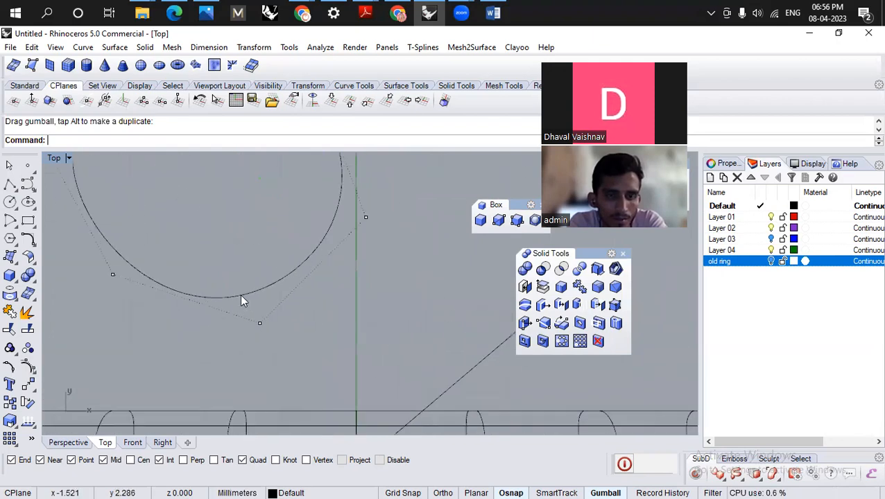
scroll(266, 327, "down", 5)
Turn off the control points and move the U-shaped curve farther up and away from the green axis.
left_click(358, 298)
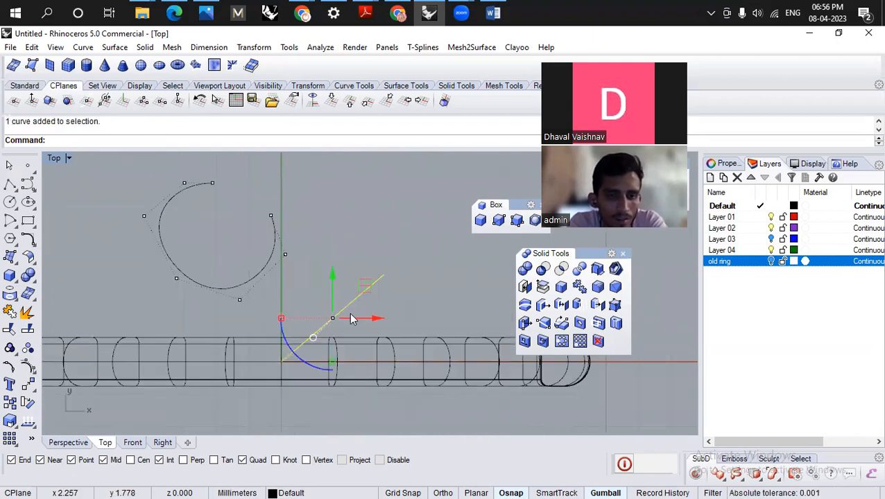
scroll(240, 271, "down", 4)
key("Escape")
key("Escape")
left_click_drag(177, 210, 152, 201)
Examine how the slanted line and the U-shaped curve lie relative to the construction plane in the Perspective and Top views.
left_click(309, 283)
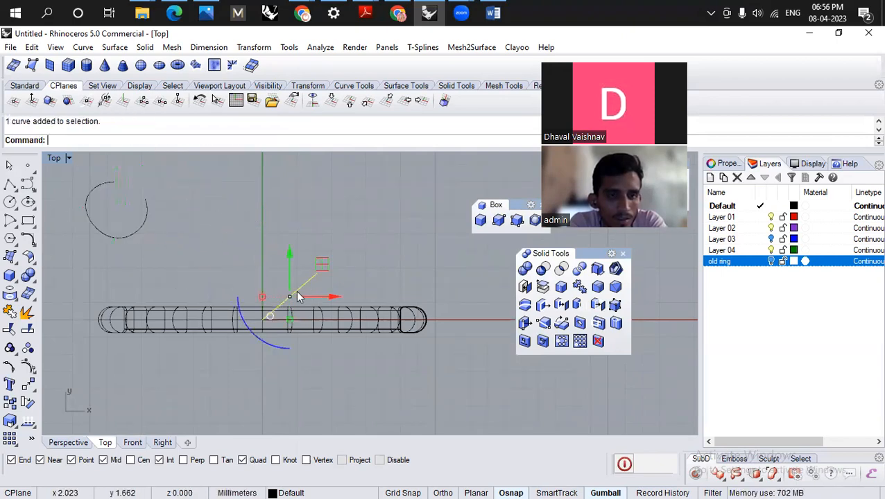
left_click(68, 443)
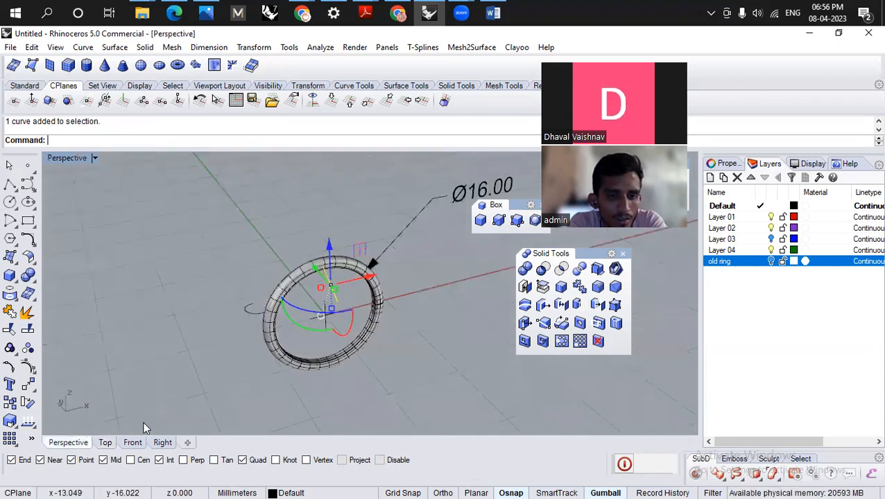
right_click_drag(193, 349, 443, 340)
scroll(385, 289, "up", 6)
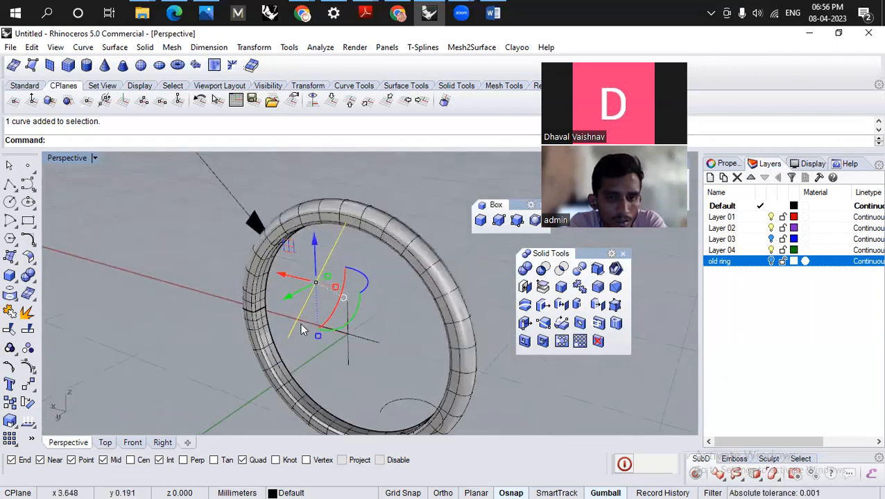
left_click(380, 316)
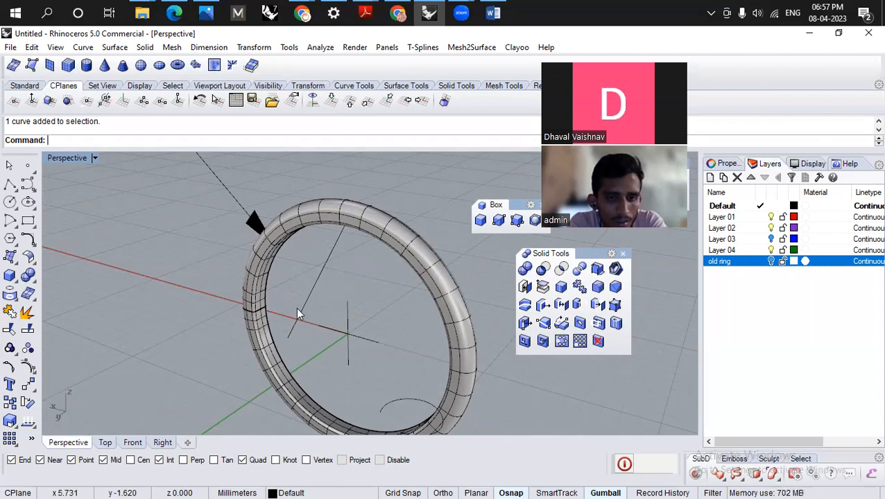
left_click(321, 274)
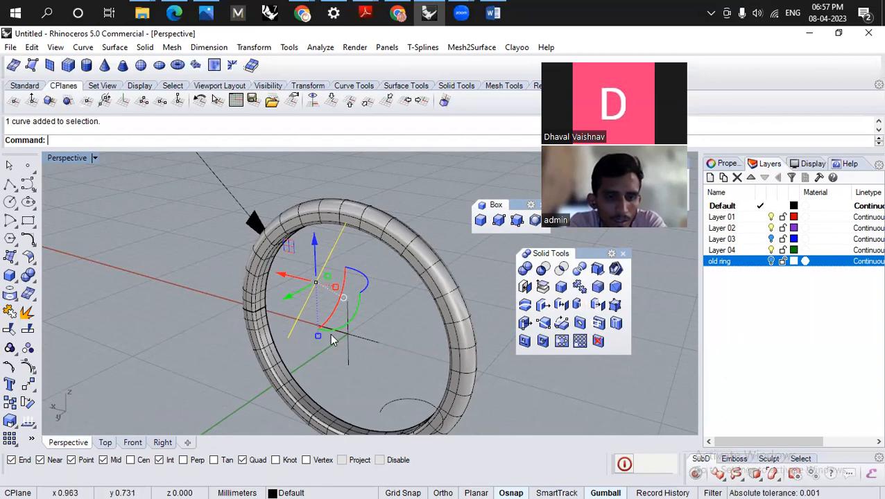
left_click(105, 442)
scroll(247, 320, "up", 4)
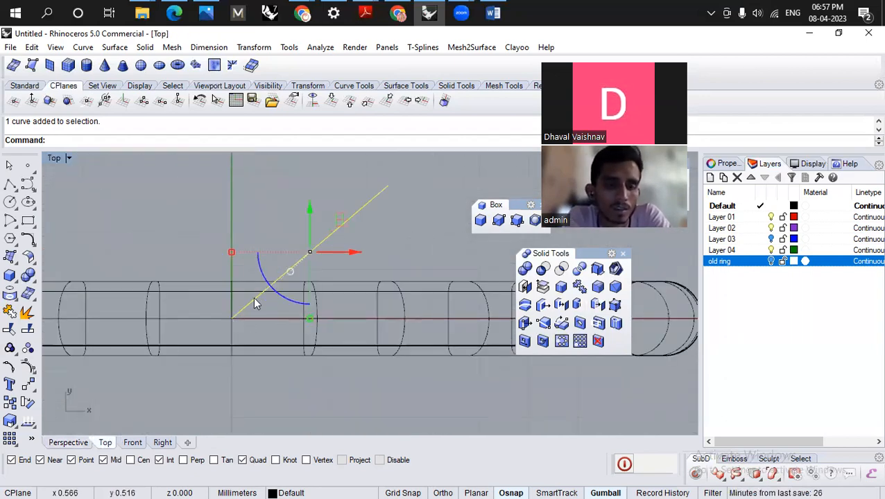
left_click(66, 442)
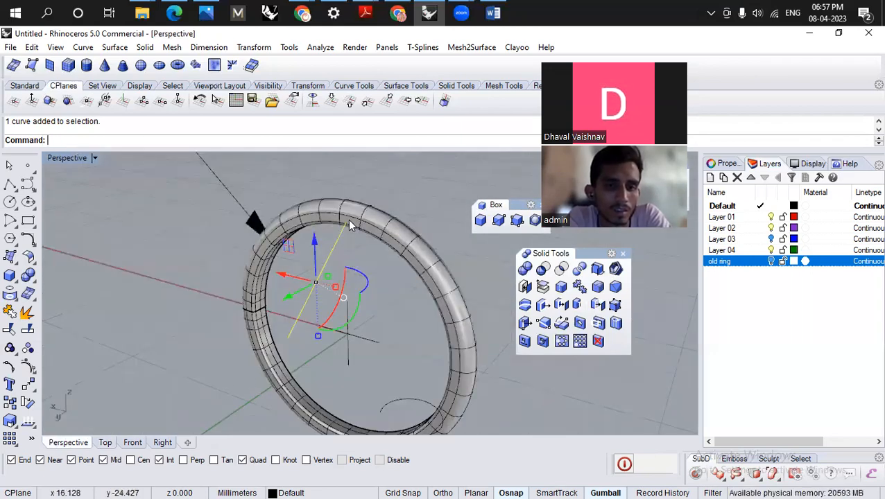
scroll(288, 223, "down", 4)
key("Escape")
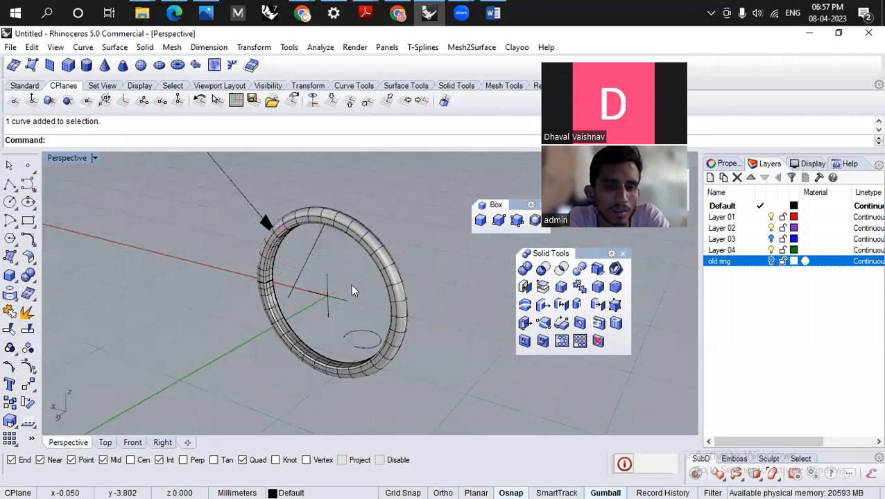
scroll(390, 285, "down", 6)
right_click_drag(357, 320, 452, 310)
scroll(387, 303, "up", 9)
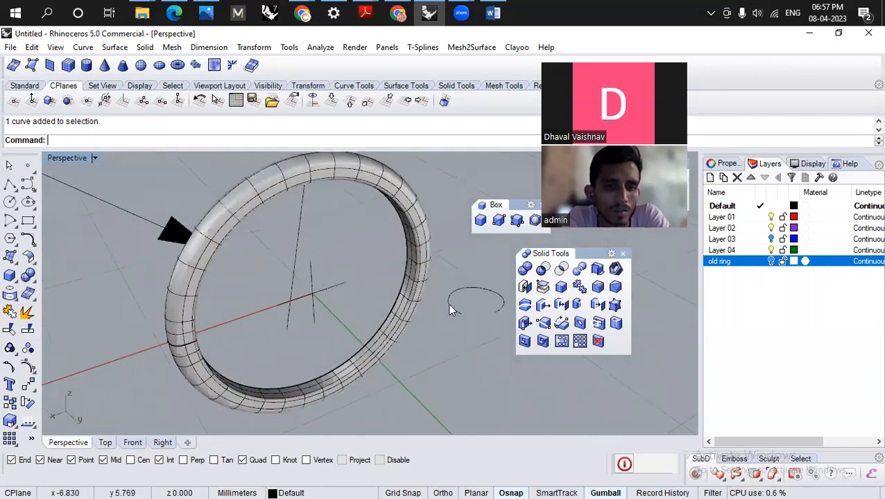
scroll(295, 305, "down", 3)
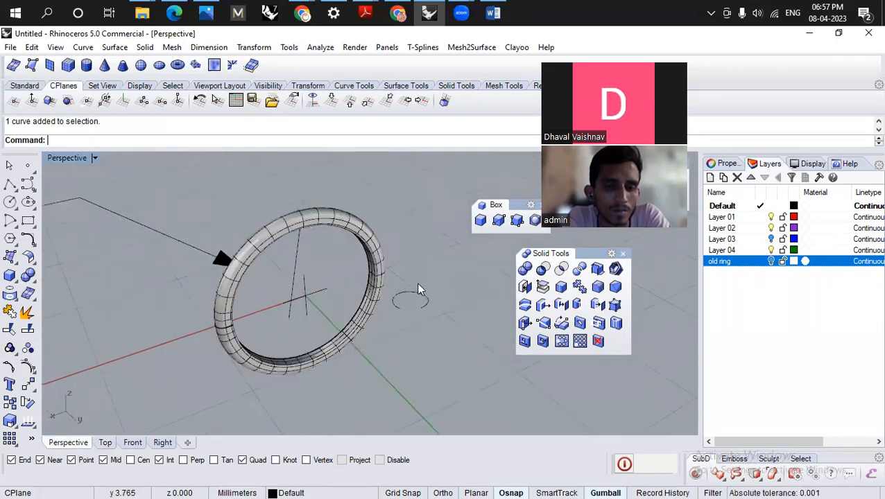
scroll(349, 262, "down", 13)
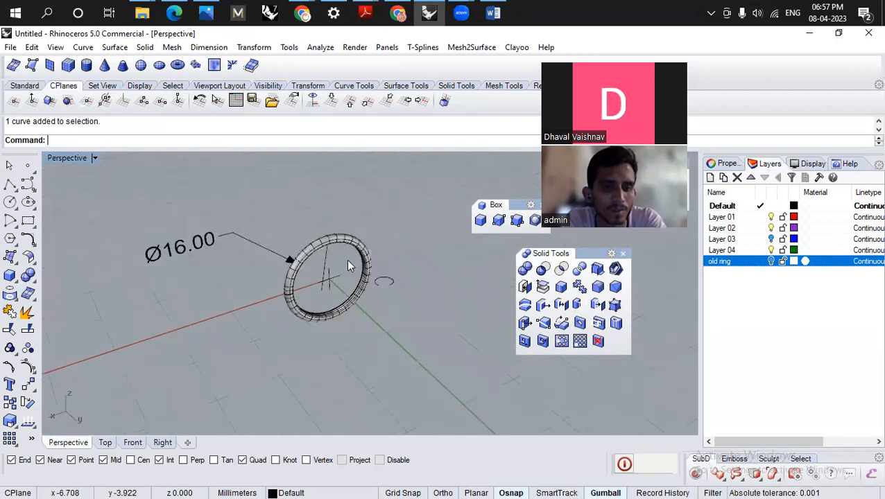
right_click_drag(324, 318, 333, 269)
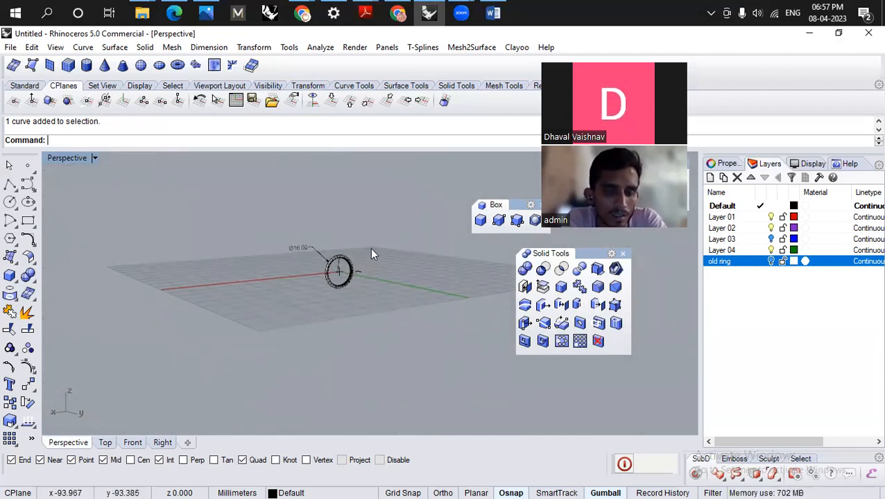
scroll(358, 288, "up", 12)
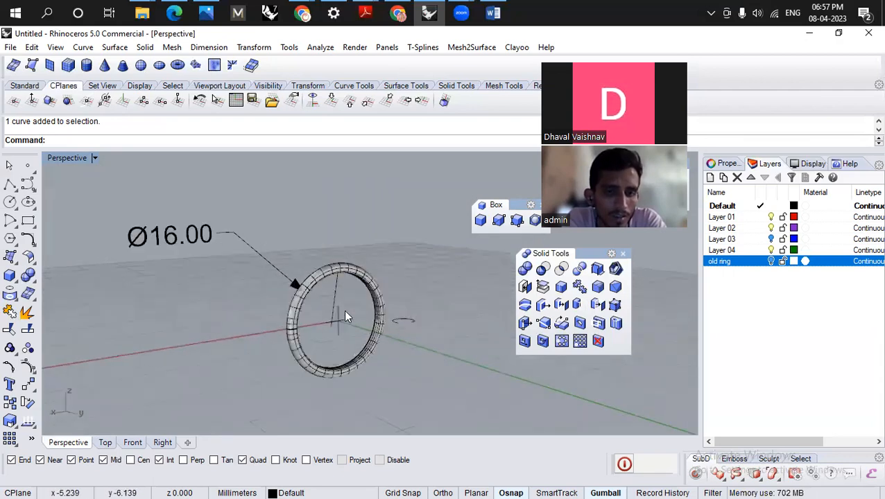
Flatten the slanted line onto the construction plane with ProjectToCPlane, deleting the input object.
left_click(339, 272)
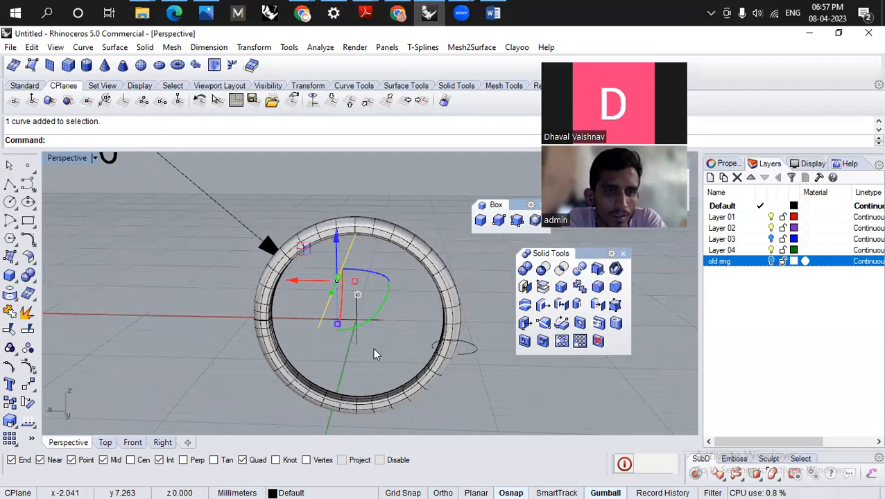
type("ro")
type("ct")
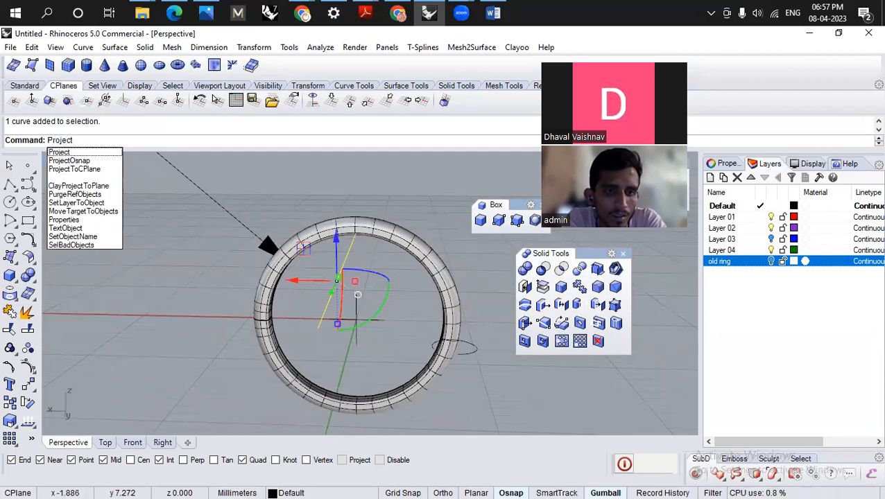
key("Down")
key("Down")
key("Down")
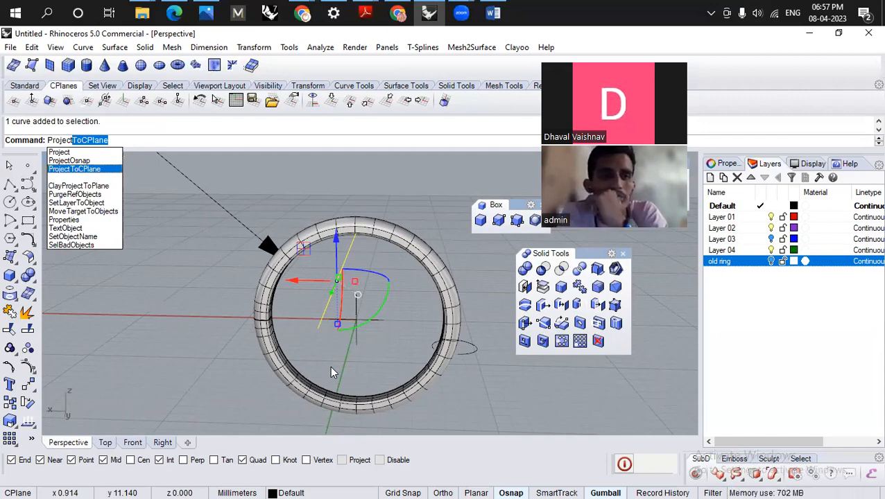
key("Return")
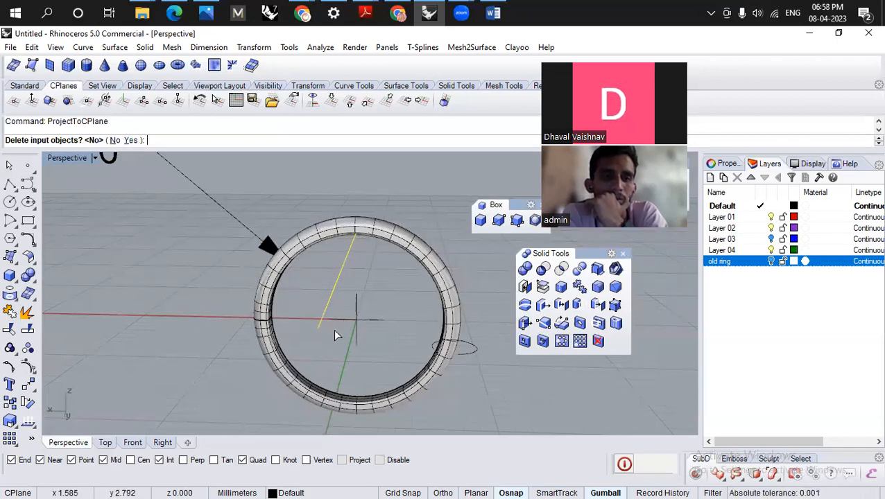
left_click(131, 141)
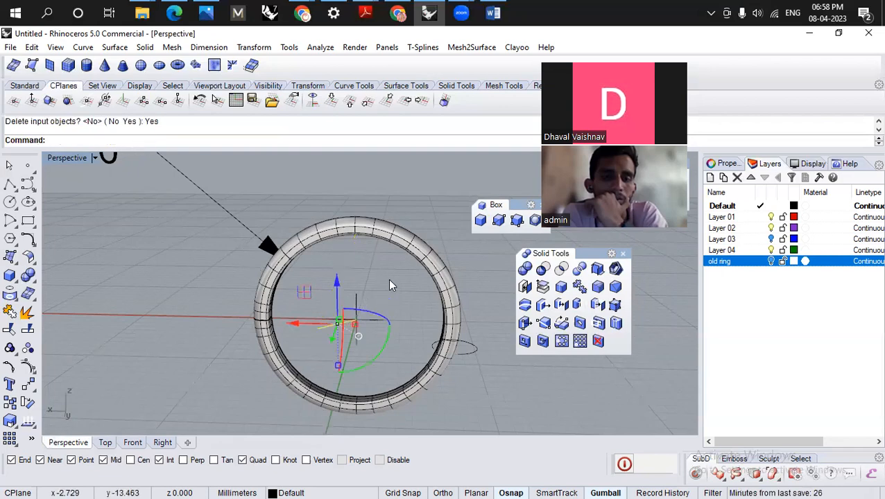
right_click_drag(381, 277, 328, 296)
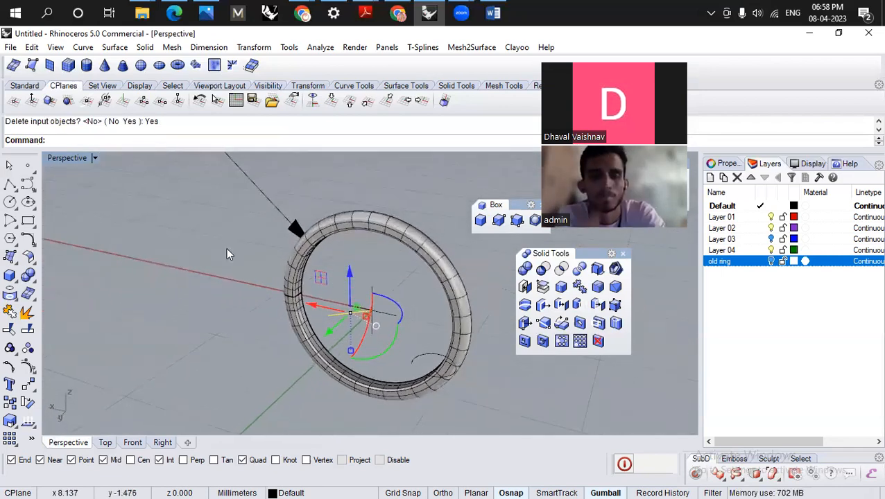
scroll(226, 249, "down", 7)
key("Escape")
scroll(303, 239, "up", 7)
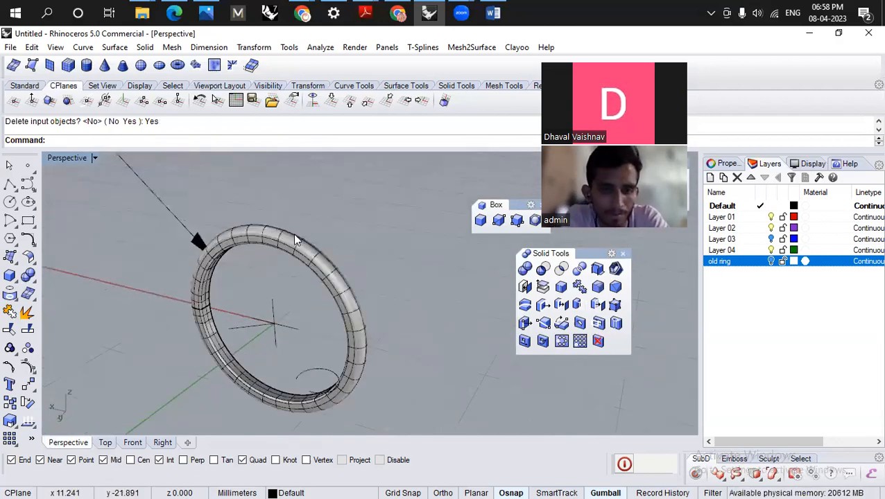
Draw an open S-shaped interpolated curve through four points inside the ring in Perspective, with degree 3 and chord knots.
left_click(10, 184)
left_click(65, 190)
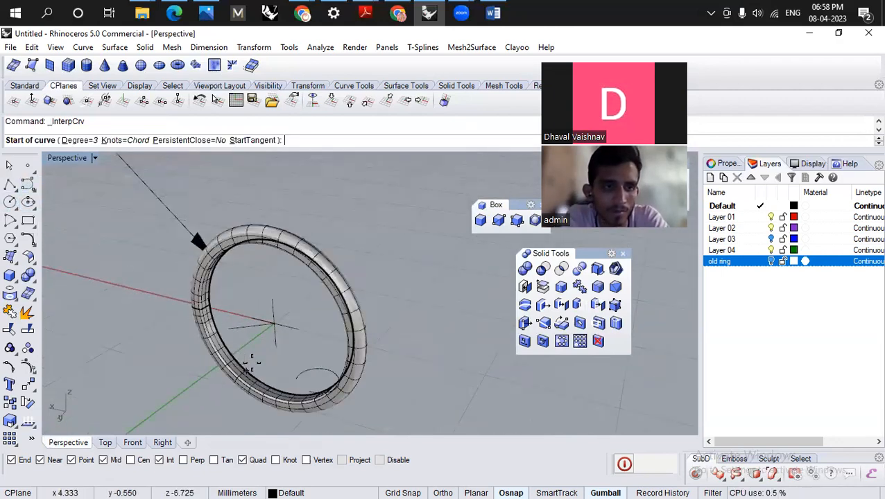
left_click(318, 339)
left_click(277, 290)
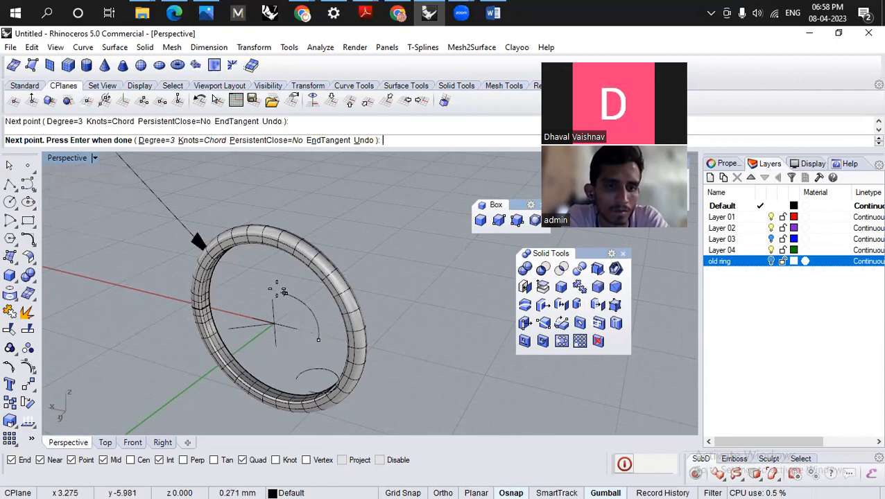
left_click(232, 296)
left_click(232, 248)
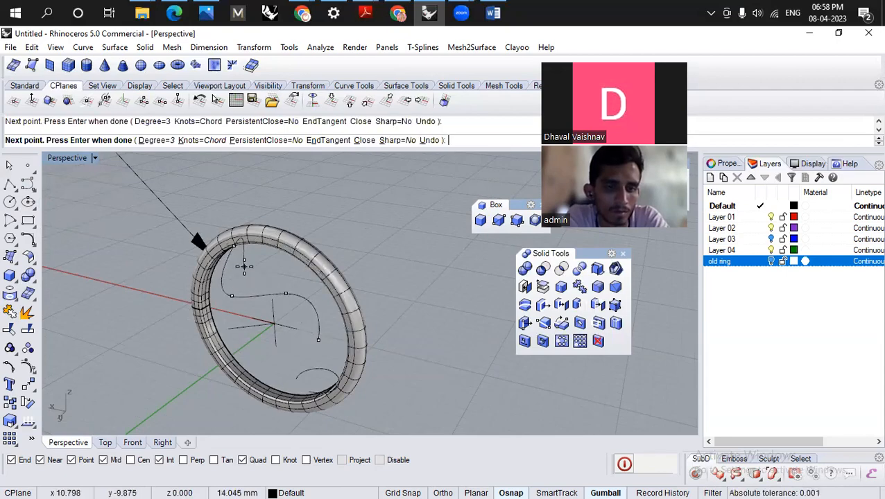
right_click(237, 275)
Flatten the S-shaped curve onto the construction plane with ProjectToCPlane, deleting the input object.
right_click_drag(237, 275, 244, 319)
left_click(244, 314)
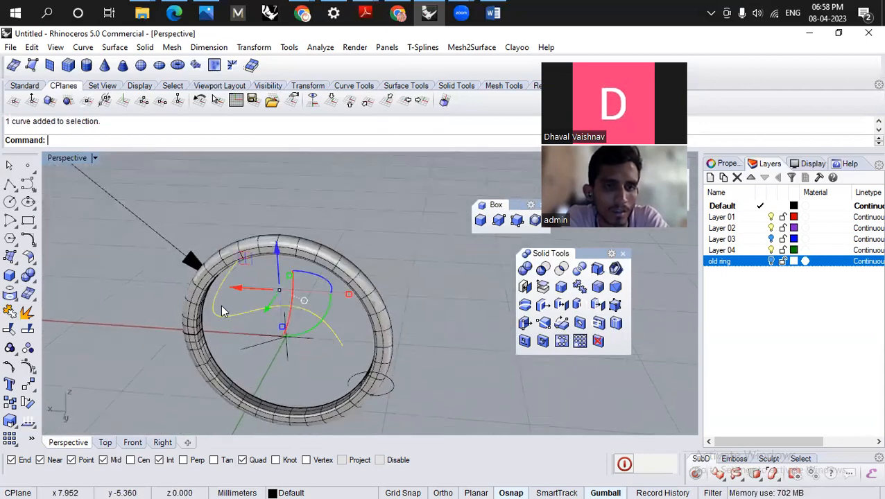
type("Pro")
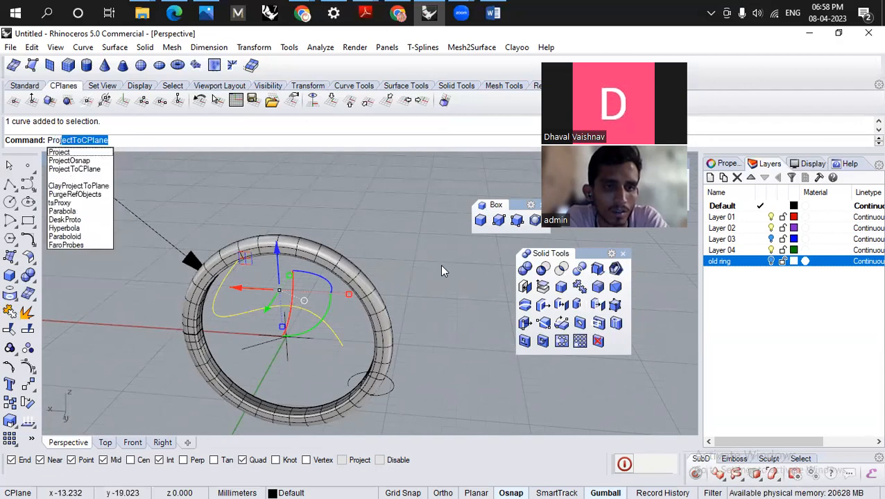
key("Return")
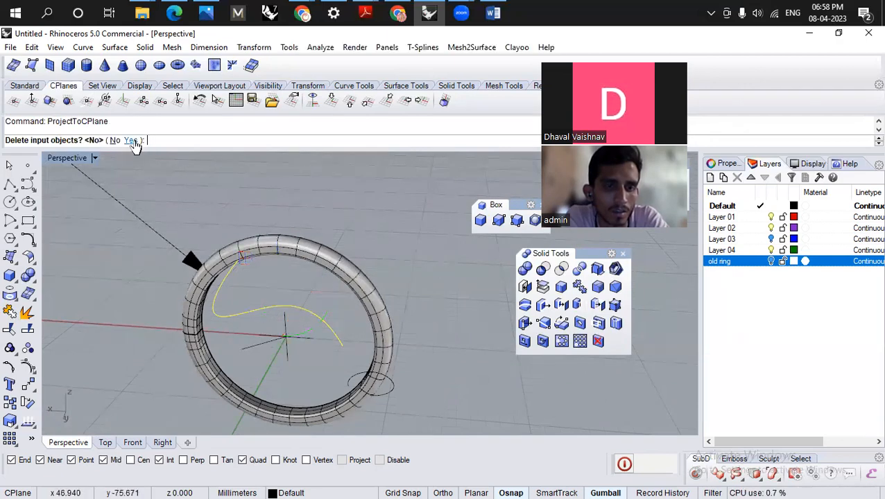
left_click(131, 140)
left_click(435, 237)
right_click_drag(434, 237, 310, 309)
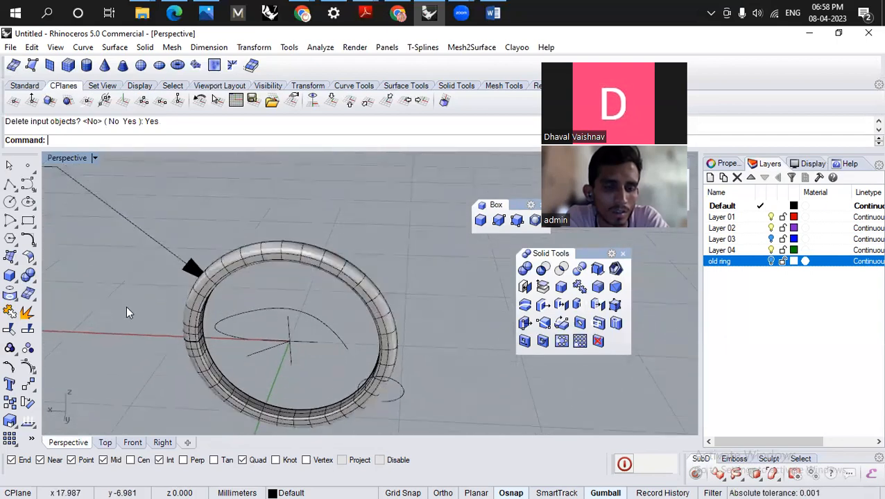
Move the flattened S-shaped curve along the X axis until it lies outside the ring.
scroll(126, 290, "down", 6)
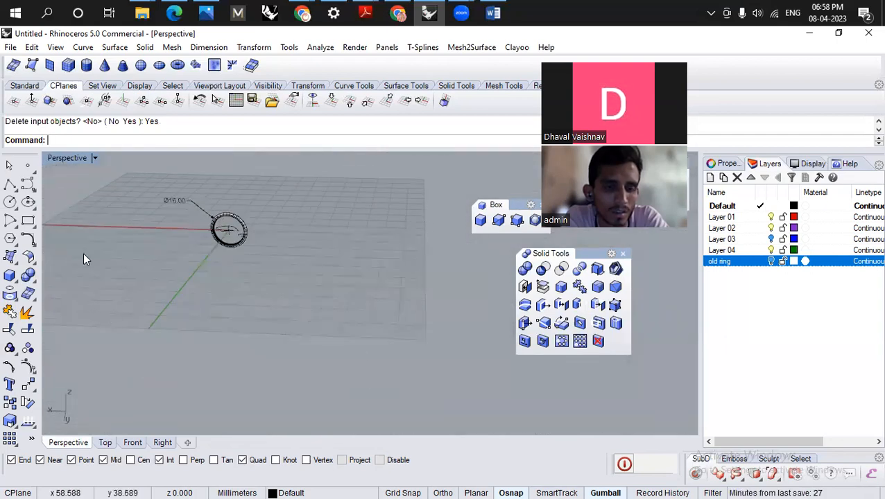
scroll(232, 219, "up", 8)
left_click(233, 225)
scroll(201, 233, "down", 2)
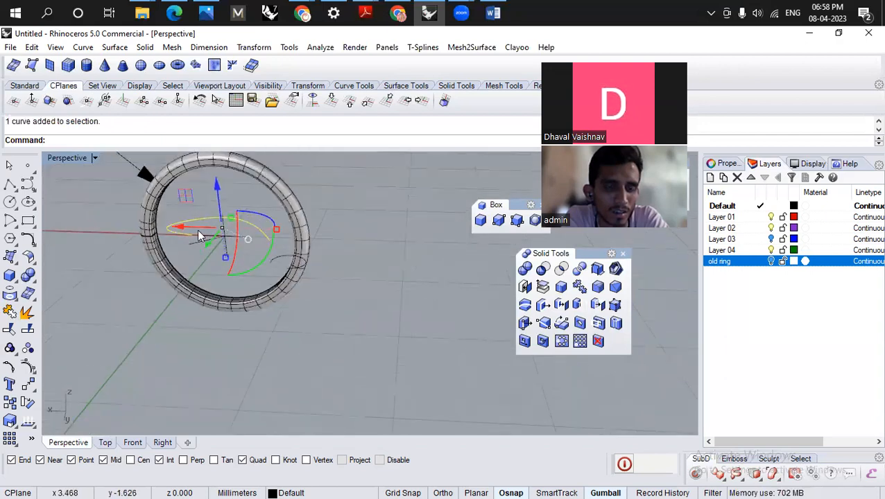
left_click_drag(201, 223, 391, 247)
left_click(328, 283)
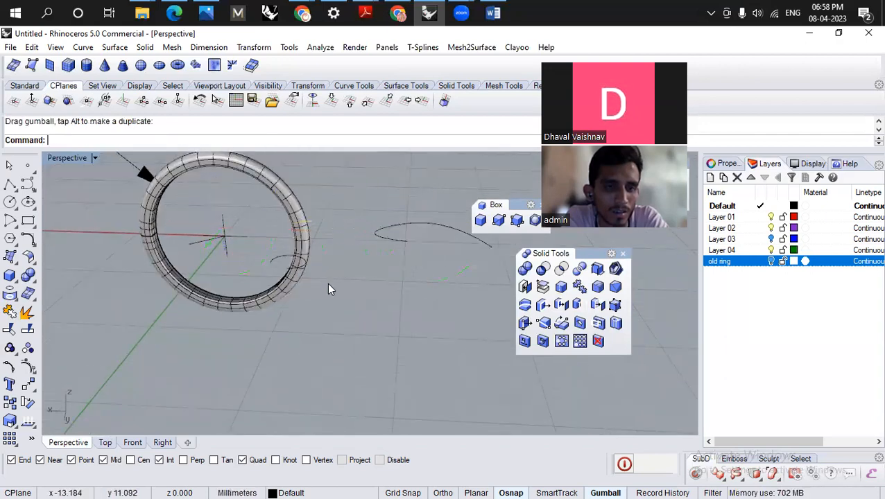
Turn on the edit points of the flattened slanted line inside the ring.
scroll(294, 296, "up", 1)
scroll(198, 223, "up", 5)
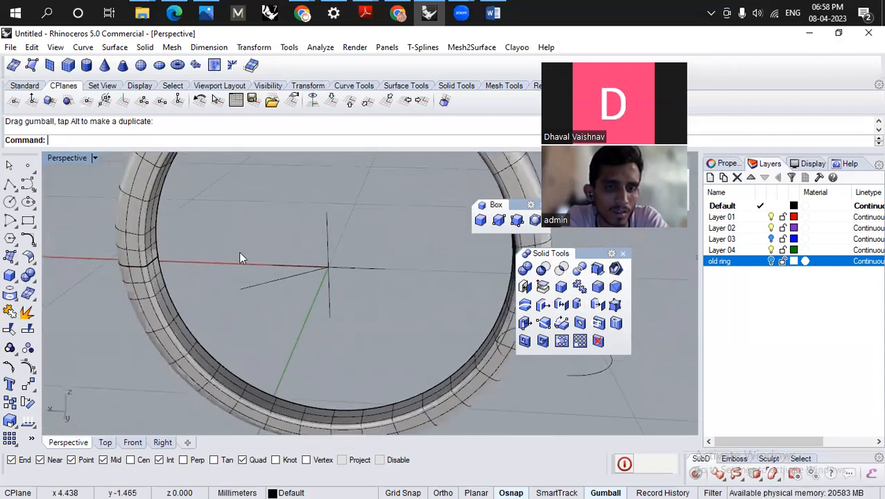
left_click(262, 289)
right_click_drag(345, 277, 271, 270)
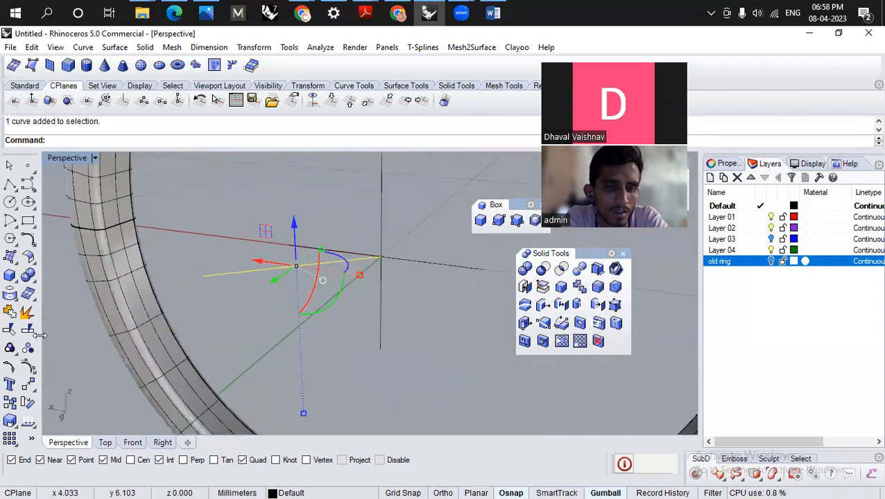
left_click(9, 369)
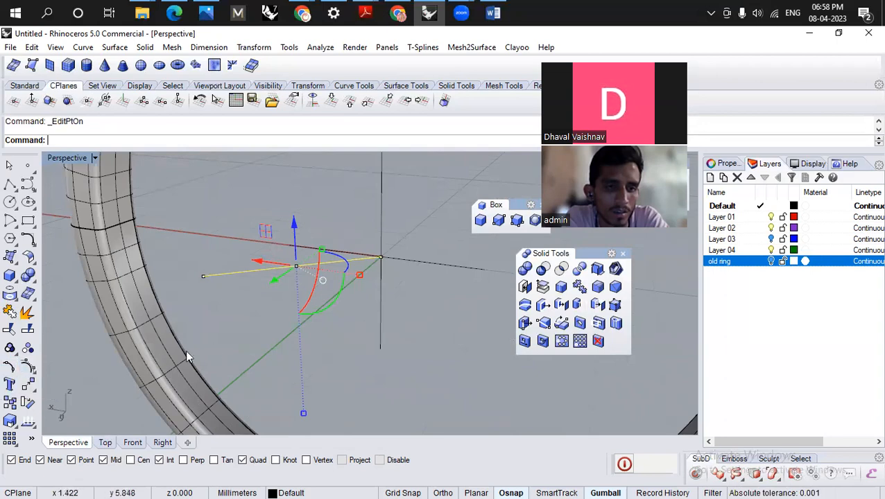
right_click_drag(433, 256, 355, 270)
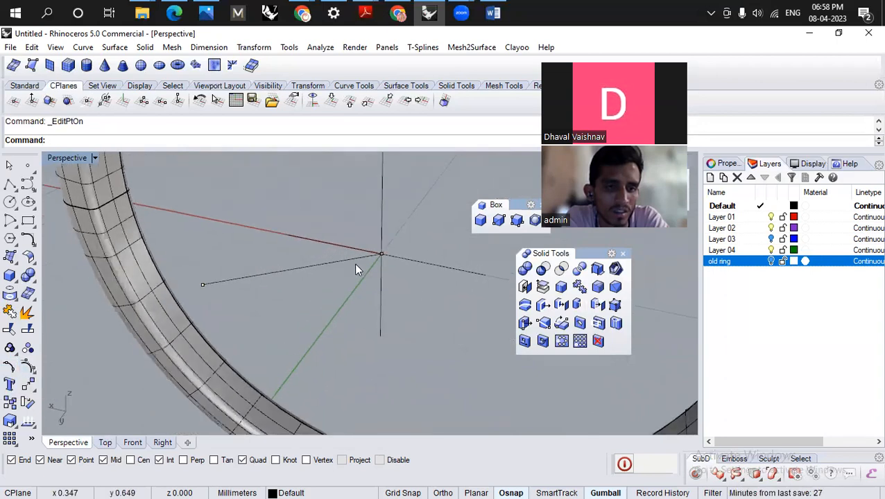
left_click(15, 189)
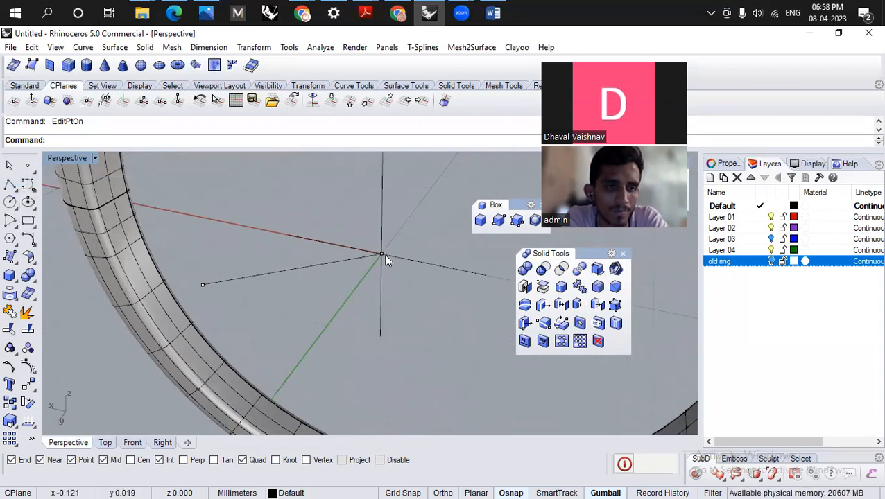
key("Escape")
left_click(320, 267)
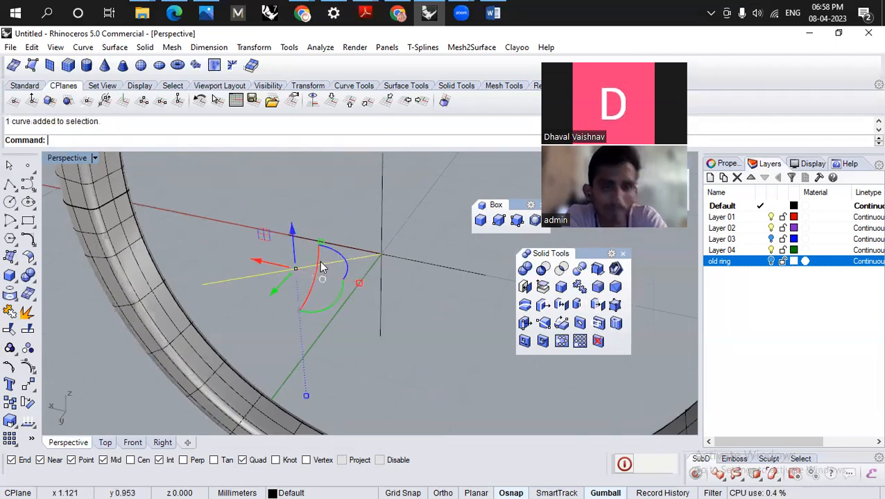
left_click(9, 370)
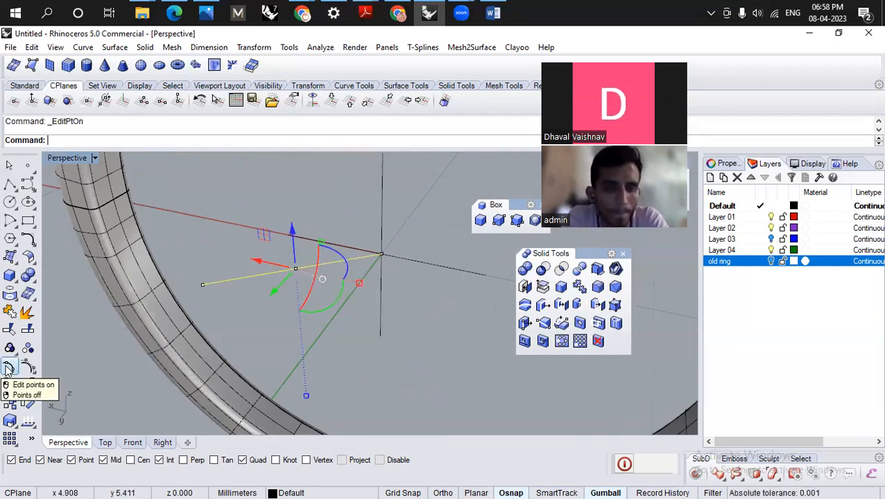
type("Rebuild")
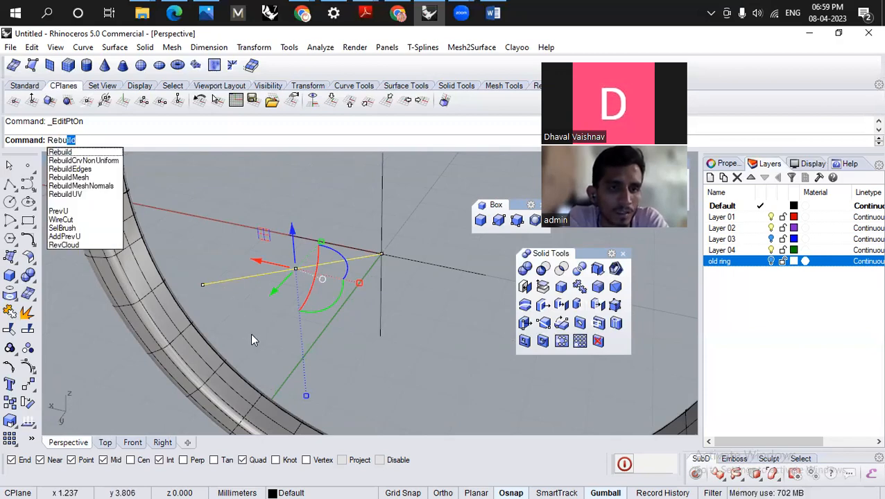
Switch to the Word notes and add the topics "Edit points on" and "Control points on / off", starting a "Rebuild ::" line.
left_click(493, 13)
type("Et")
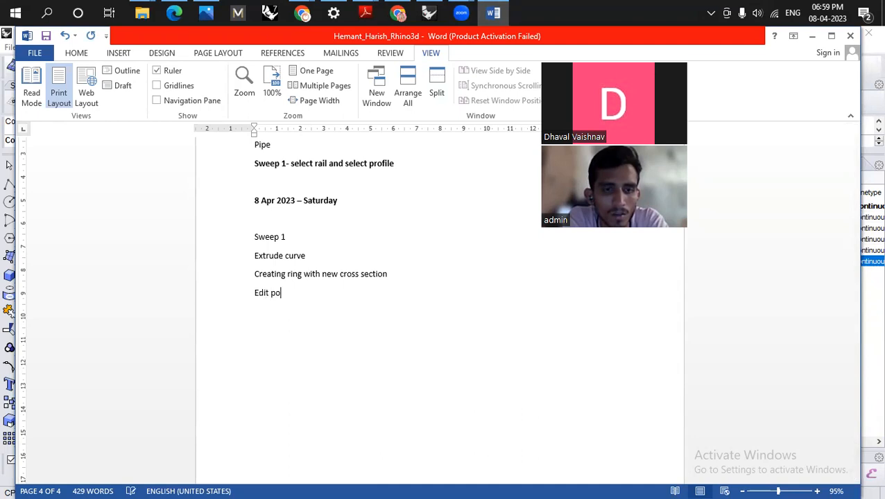
type("Contri")
type("l points on / off")
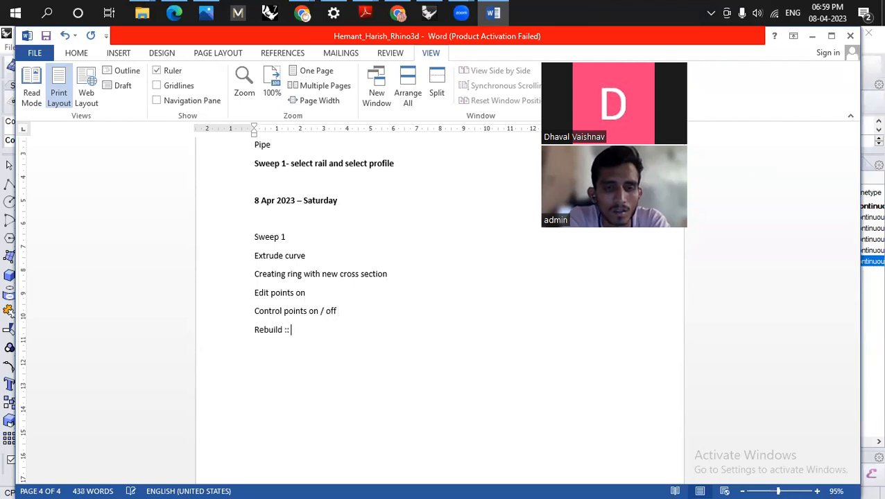
Complete the Rebuild note with "to wo point new create karega aur proper adjust bhi karega" and start a new line.
type("wo point new create karega aur")
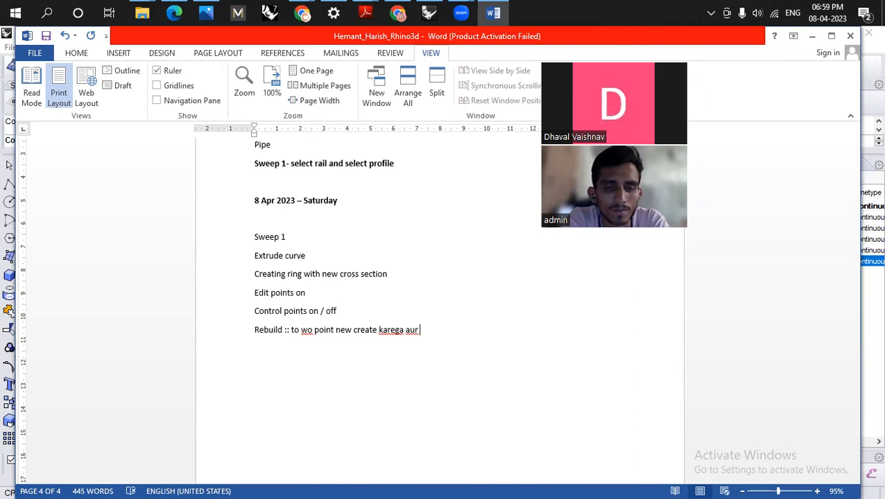
type("oper af")
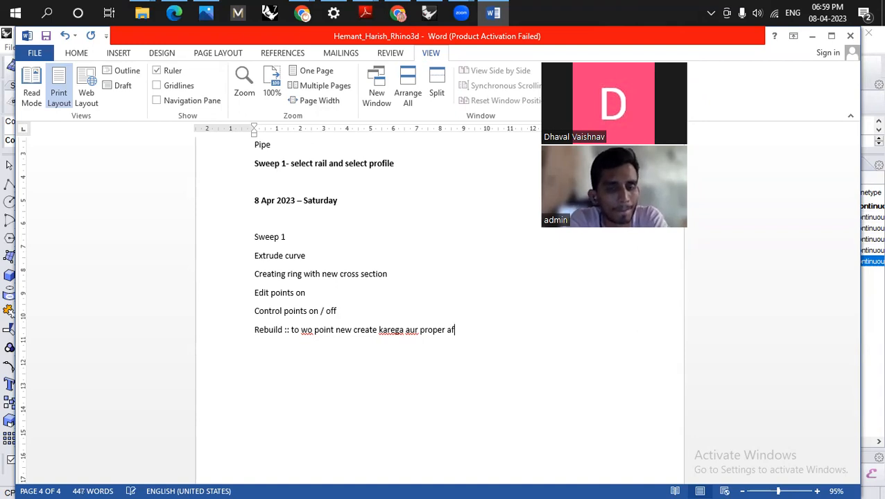
key("BackSpace")
type("dju")
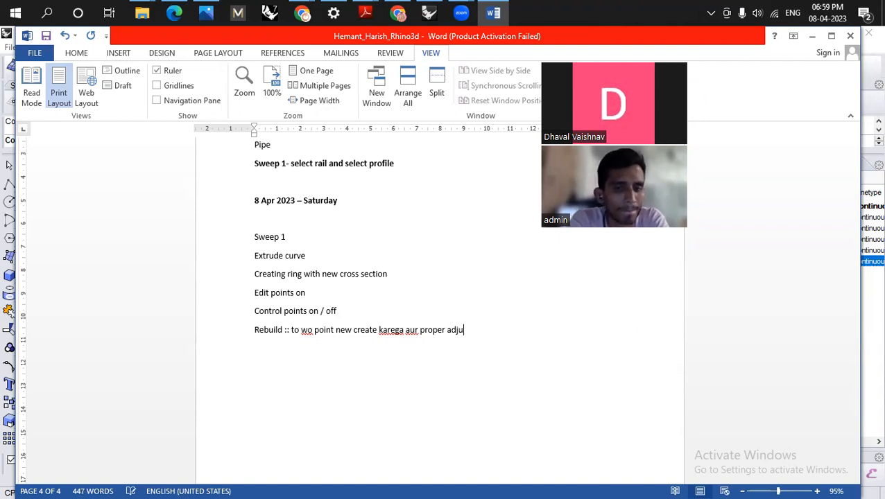
type("st bhi karega")
key("Return")
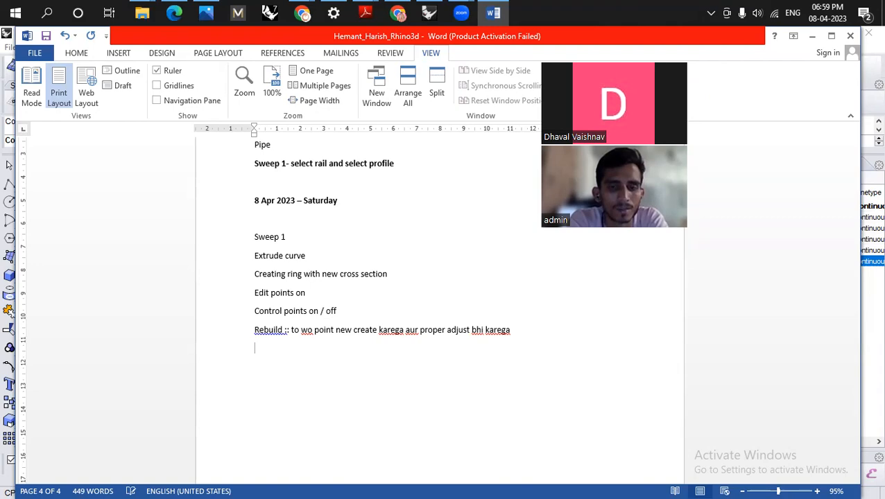
Back in Rhino, rebuild the slanted line with 5 points and degree 3, deleting the input and creating the new object on the current layer.
key("alt+Tab")
right_click_drag(380, 269, 385, 308)
type("Rebuild")
key("Return")
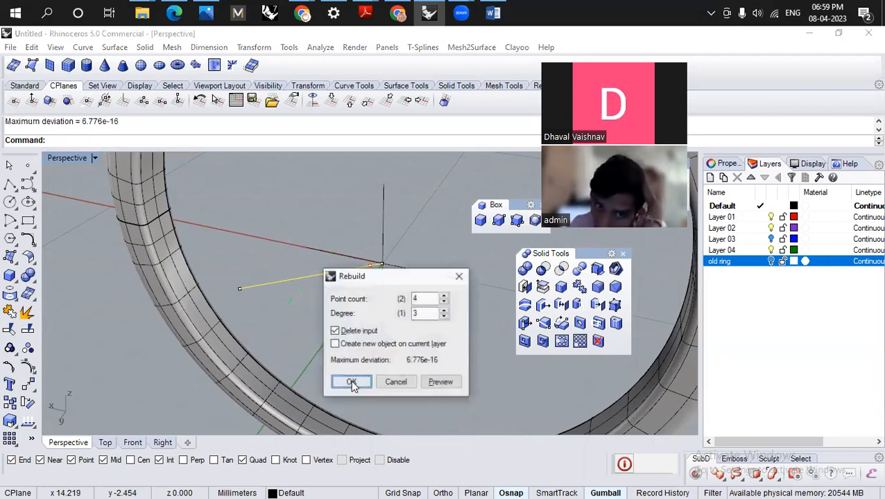
right_click_drag(312, 276, 292, 263)
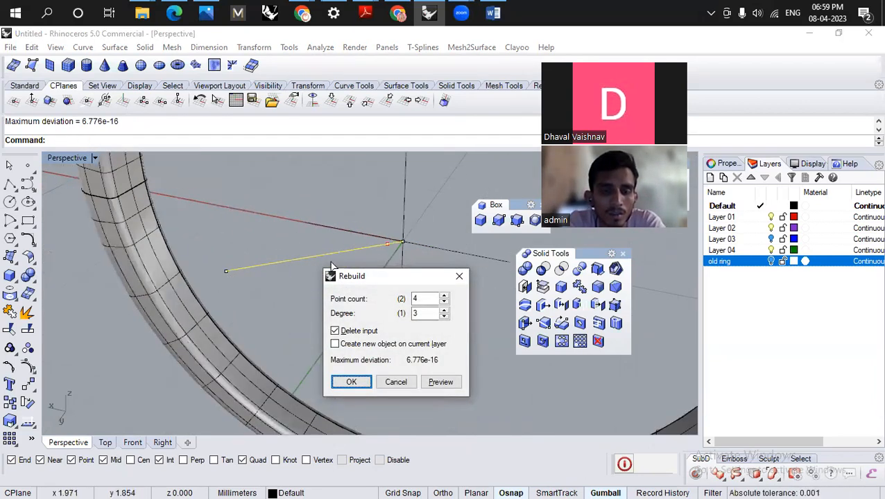
left_click_drag(424, 298, 394, 299)
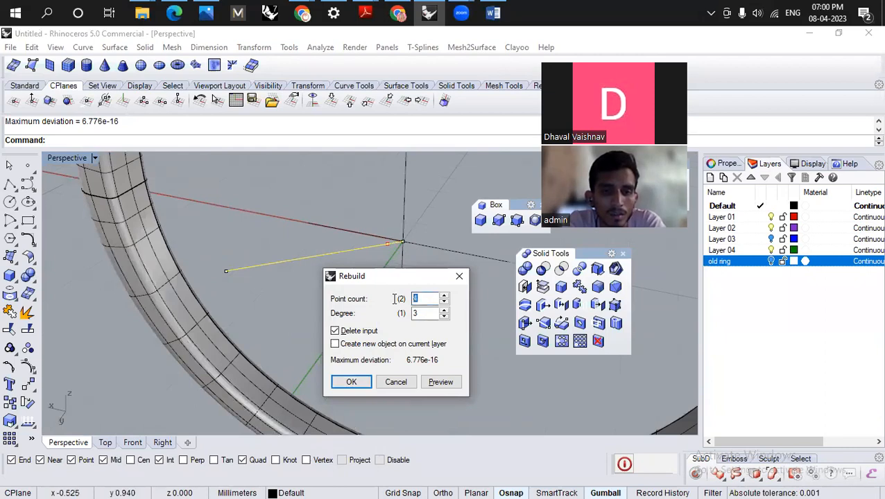
type("5")
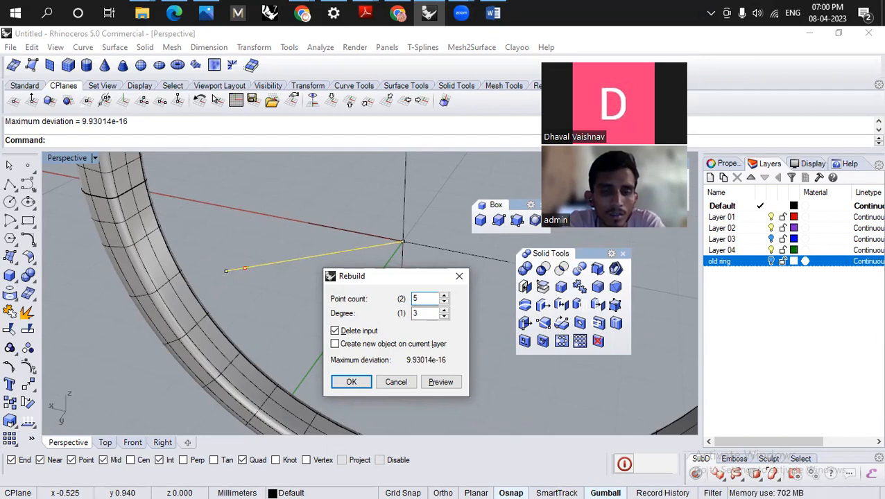
left_click(393, 345)
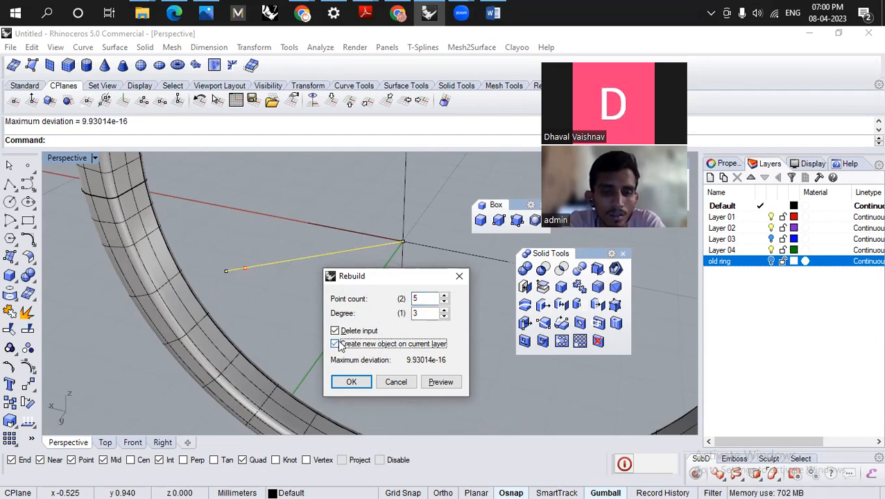
left_click(362, 380)
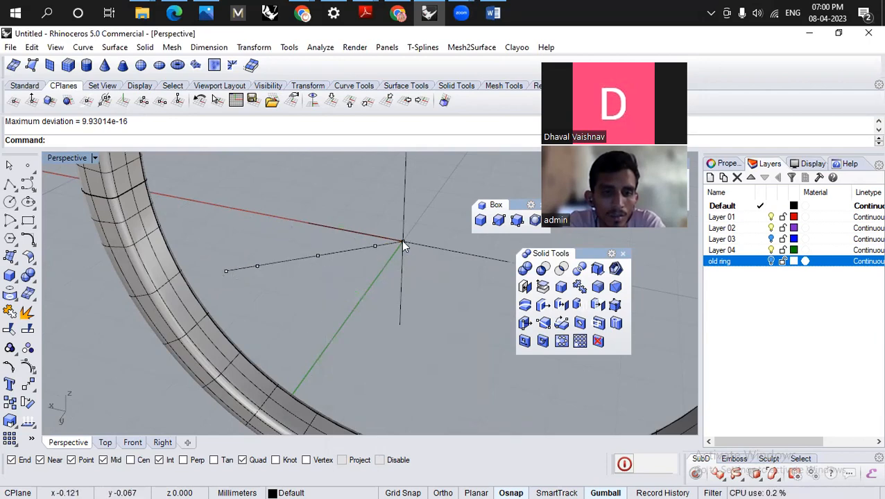
Try raising the rebuilt line's outer end edit point 3 mm along Z.
left_click(226, 270)
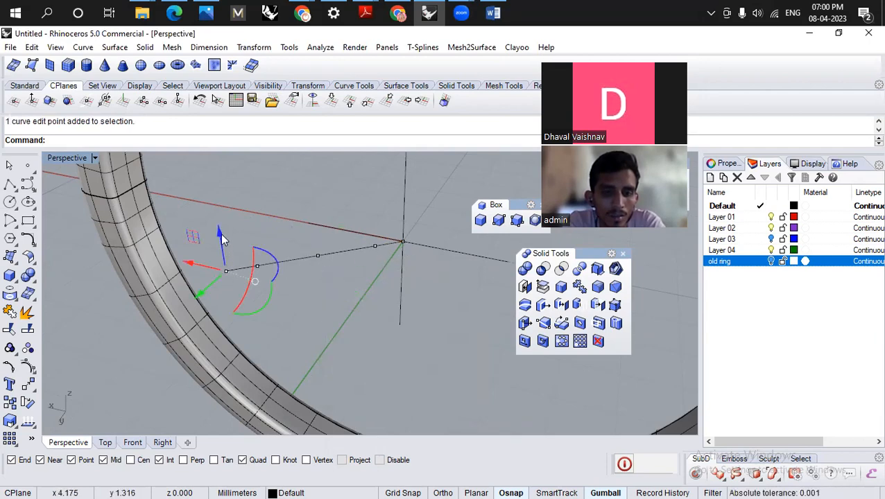
left_click(219, 230)
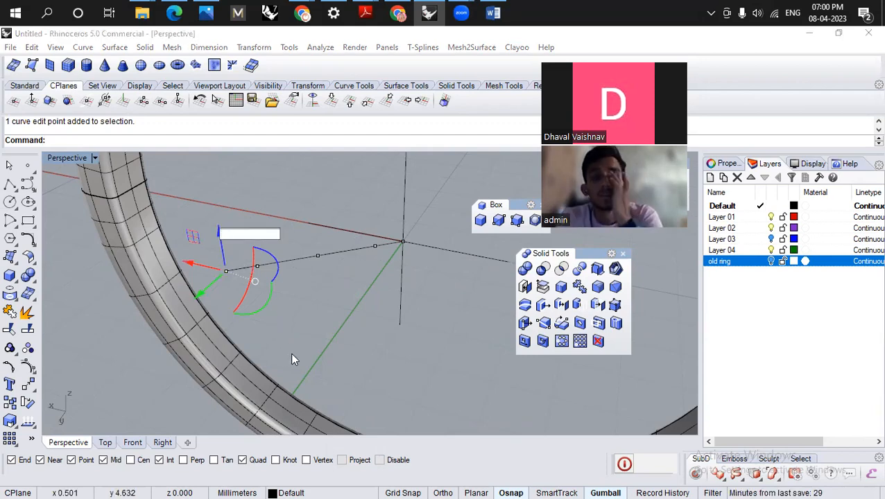
type("3")
key("Return")
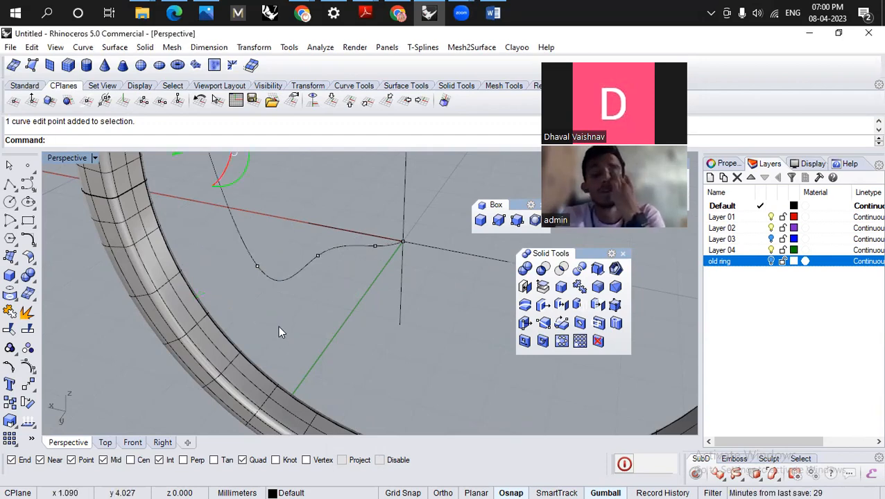
scroll(250, 311, "down", 6)
scroll(255, 292, "up", 3)
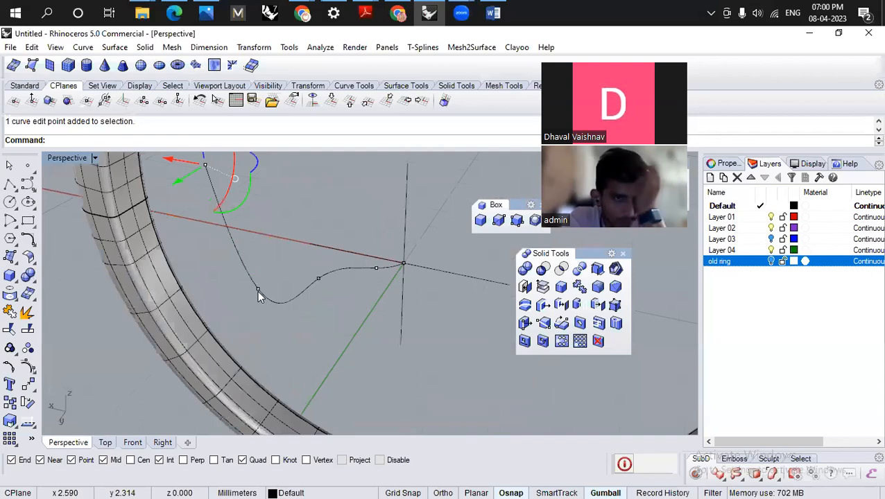
key("ctrl+z")
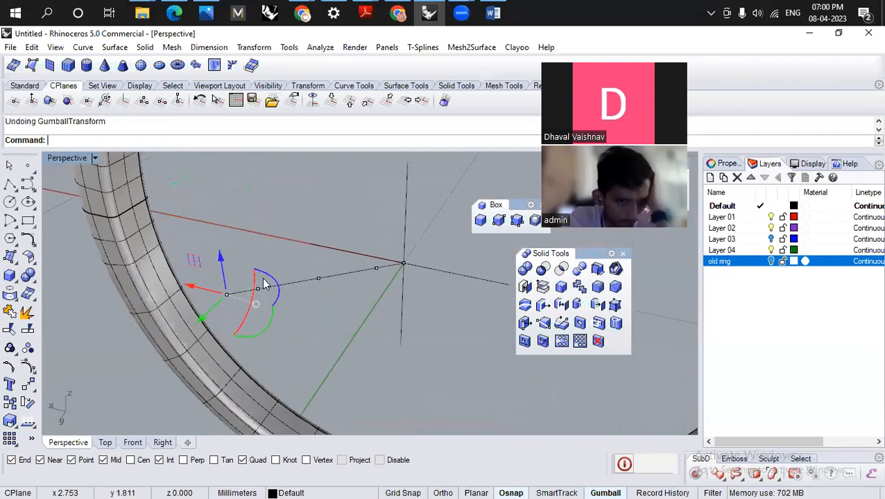
Raise the rebuilt line's outer end edit point 2 mm and the adjacent edit point 1.2 mm along Z.
left_click(222, 270)
type("2")
key("Return")
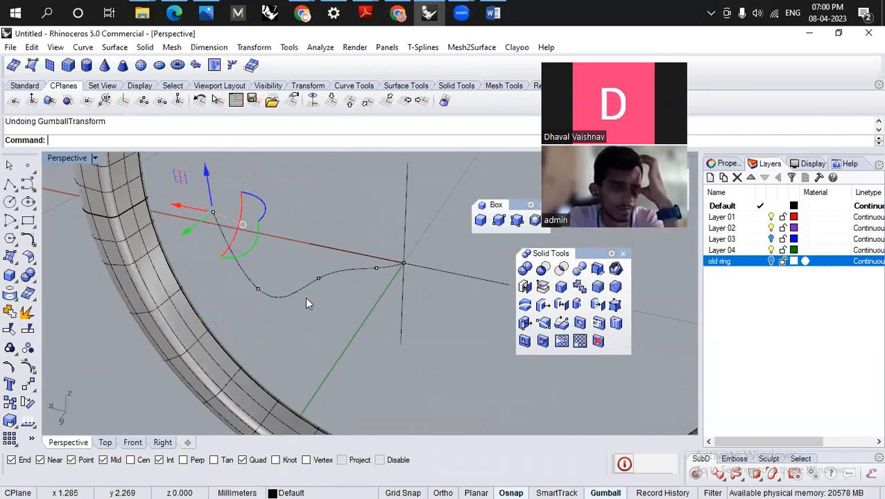
left_click(257, 289)
left_click(255, 271)
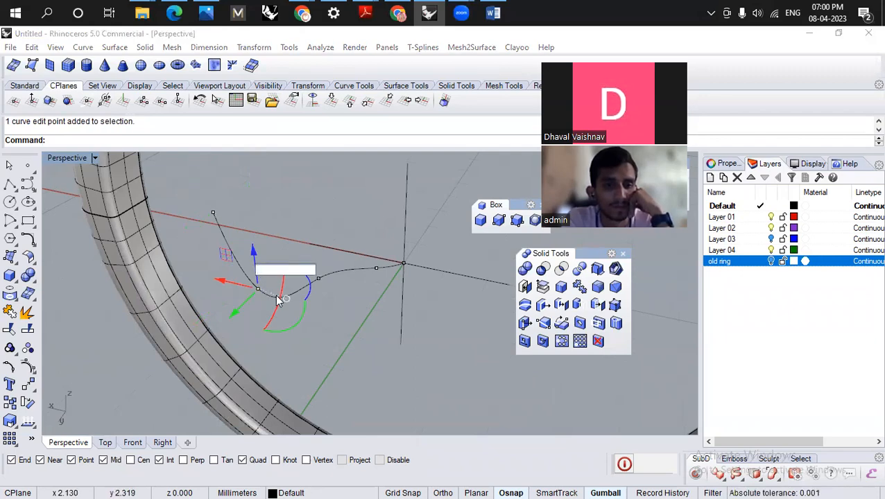
type("1.2")
key("Return")
Raise the curve's middle edit point and the one next to the origin end by 0.7 mm each along Z.
left_click(318, 278)
left_click(319, 264)
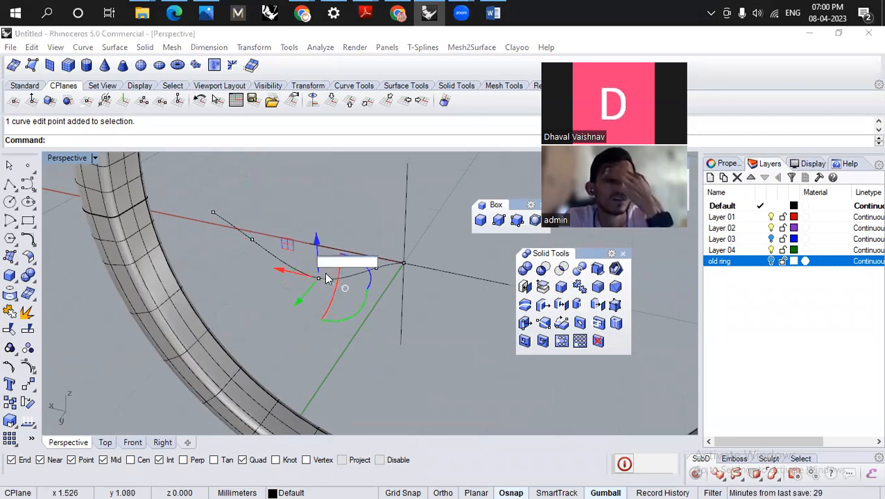
type(".7")
key("Return")
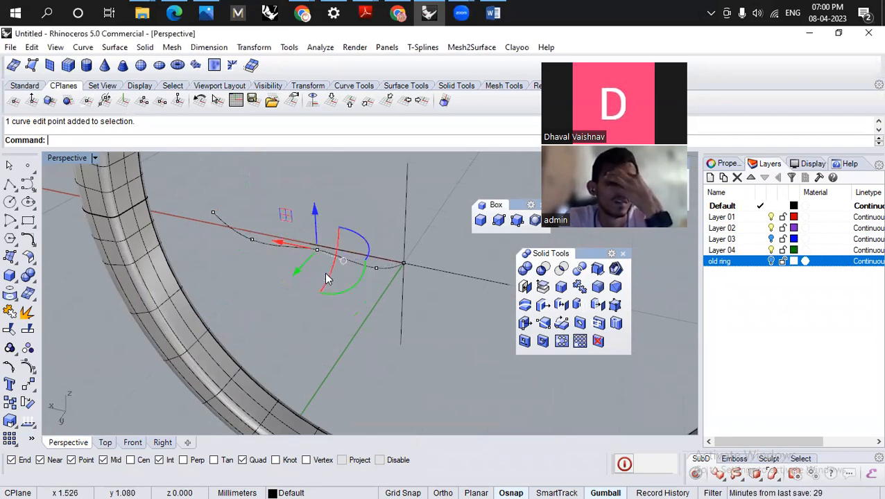
left_click(375, 268)
left_click(375, 249)
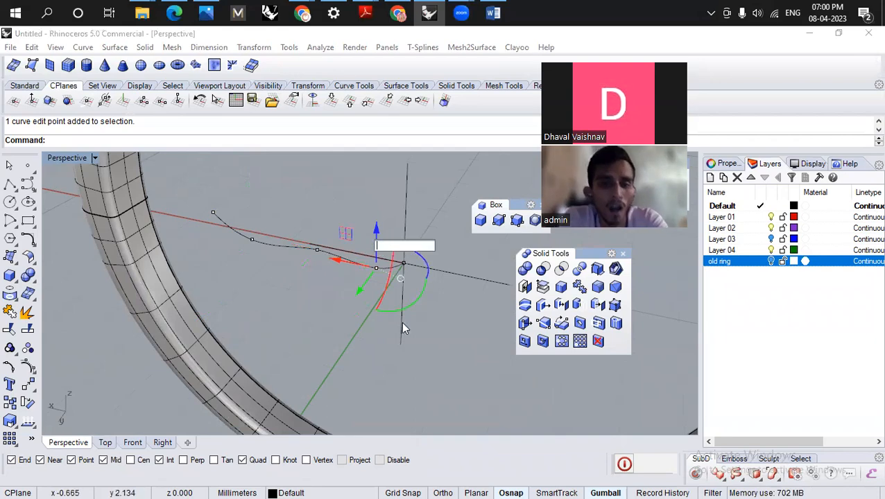
type(".7")
key("Return")
key("Escape")
right_click_drag(319, 293, 230, 284)
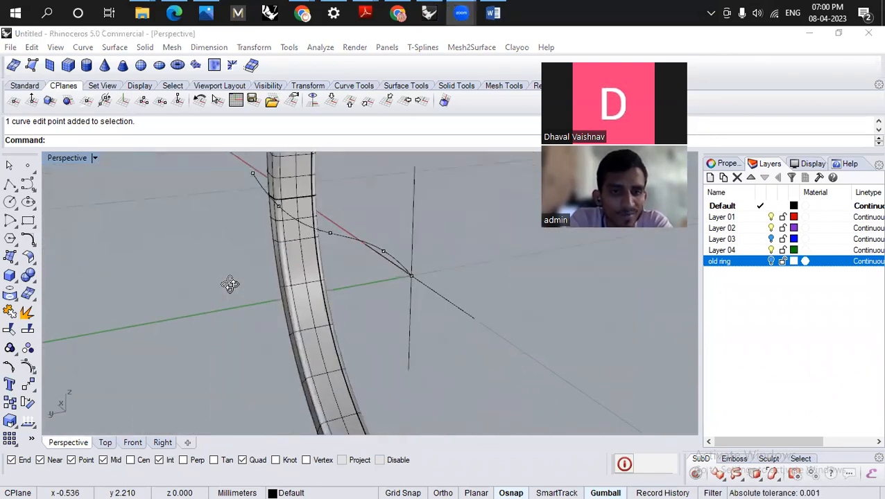
left_click(356, 308)
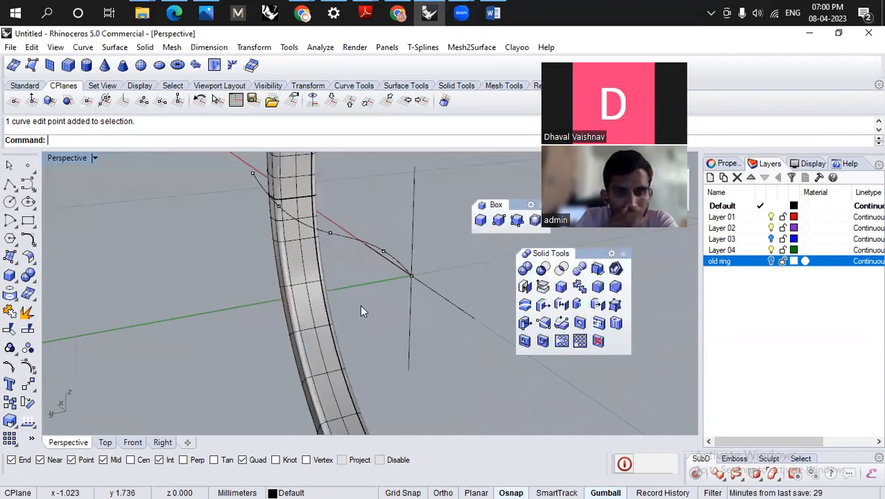
Try piping the reshaped curve with a 0.75 mm start and end radius and flat caps.
right_click_drag(368, 293, 337, 266)
left_click(337, 266)
type("ipe")
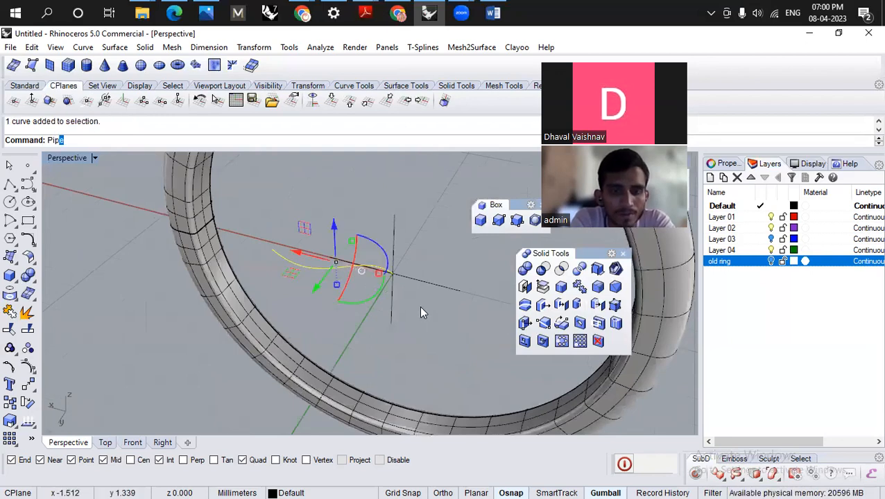
key("Return")
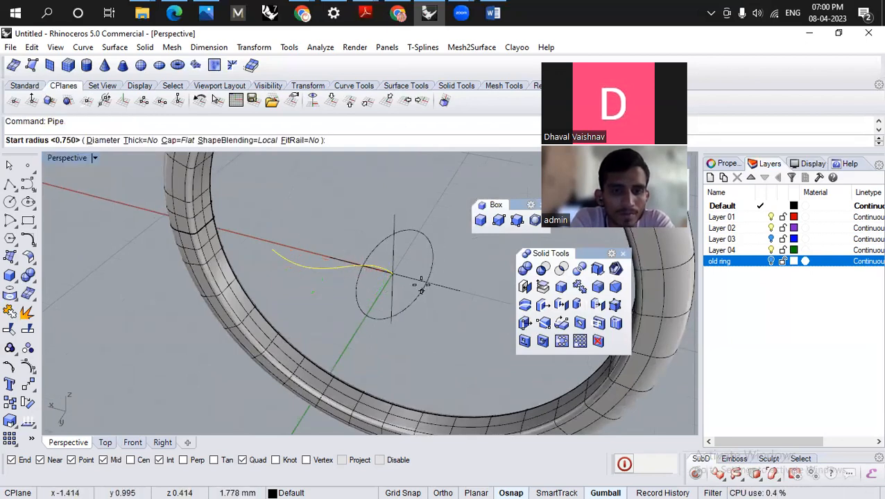
key("Return")
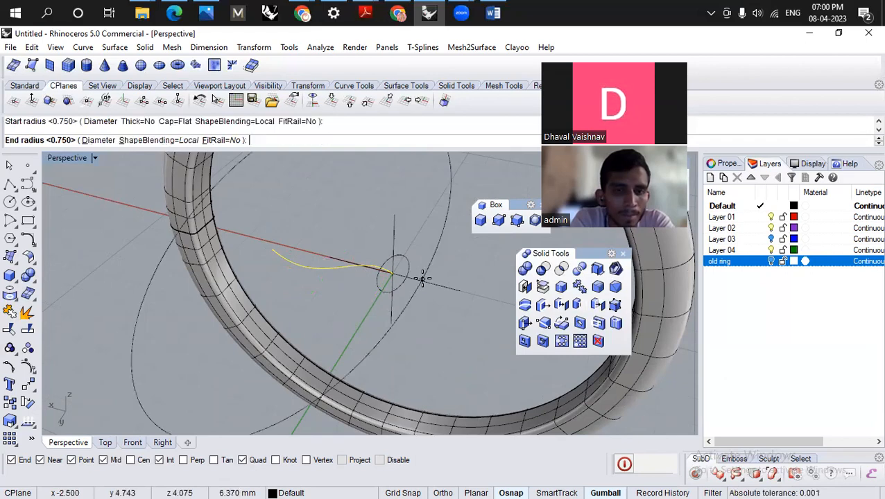
key("Return")
key("Return")
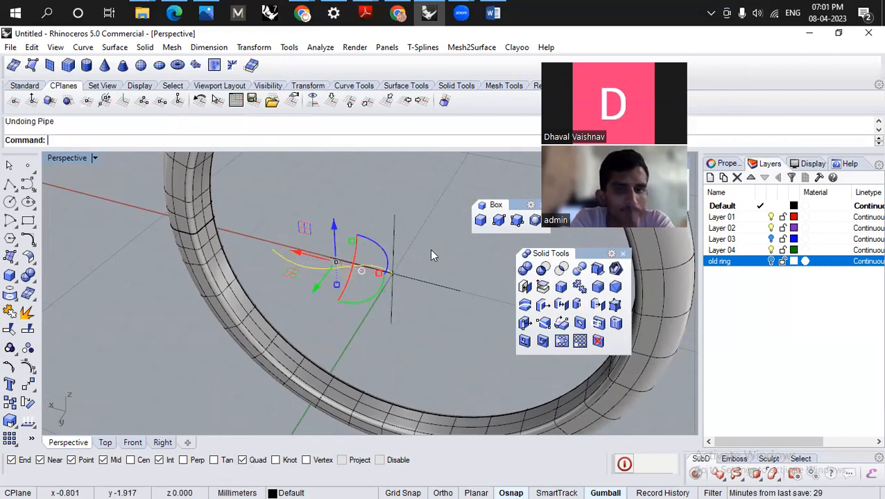
Pipe the reshaped curve with a 0.3 mm radius and flat caps.
right_click(420, 307)
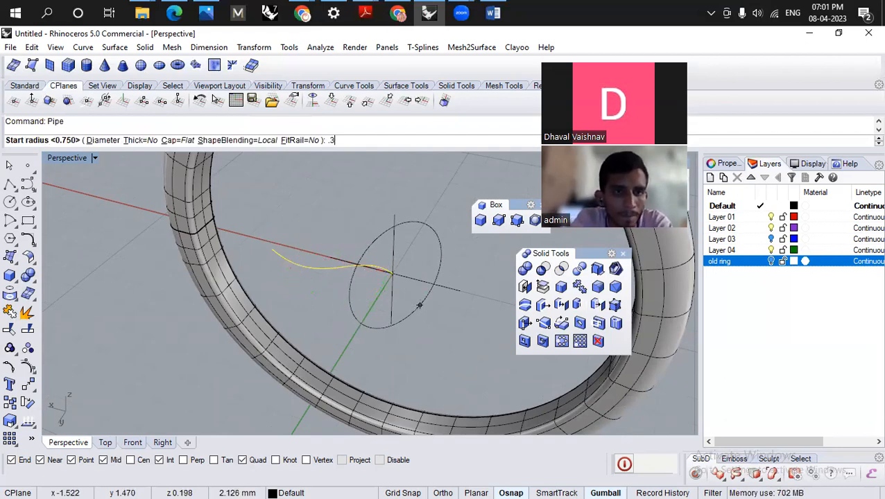
type(".3")
key("Return")
right_click(419, 303)
right_click(419, 305)
key("Escape")
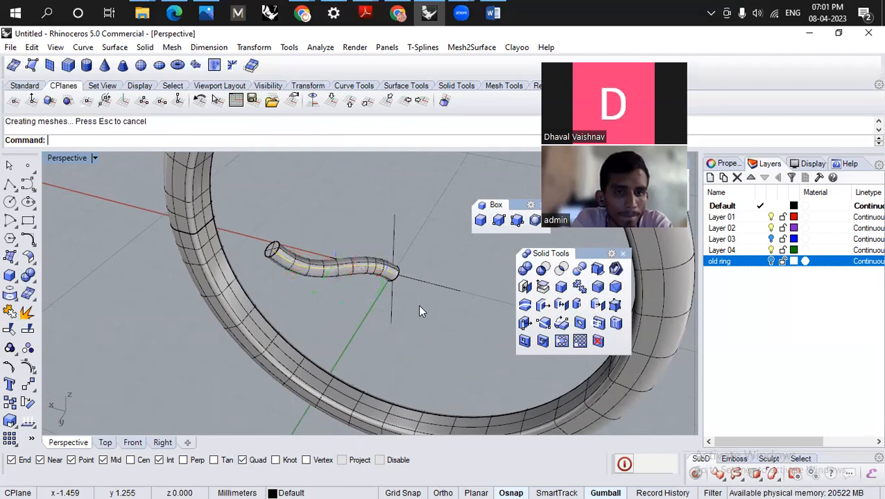
Try filleting the pipe's outer end edge with a 1 mm radius.
left_click(28, 276)
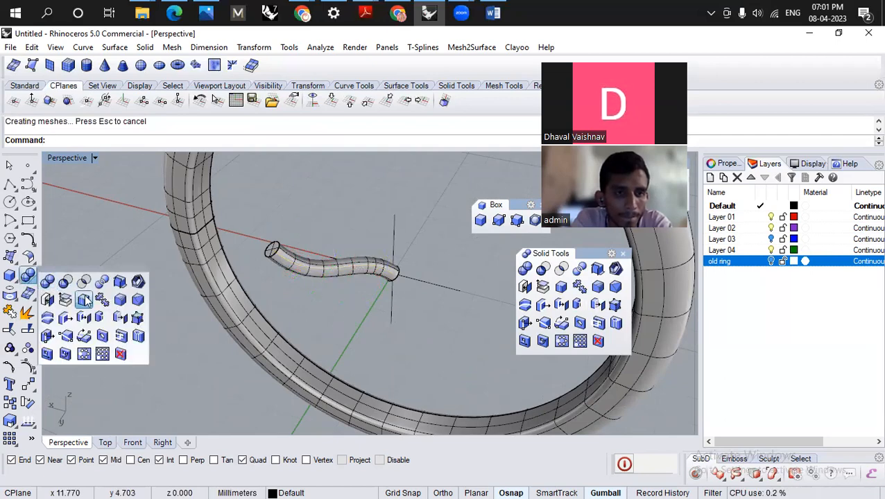
left_click(120, 300)
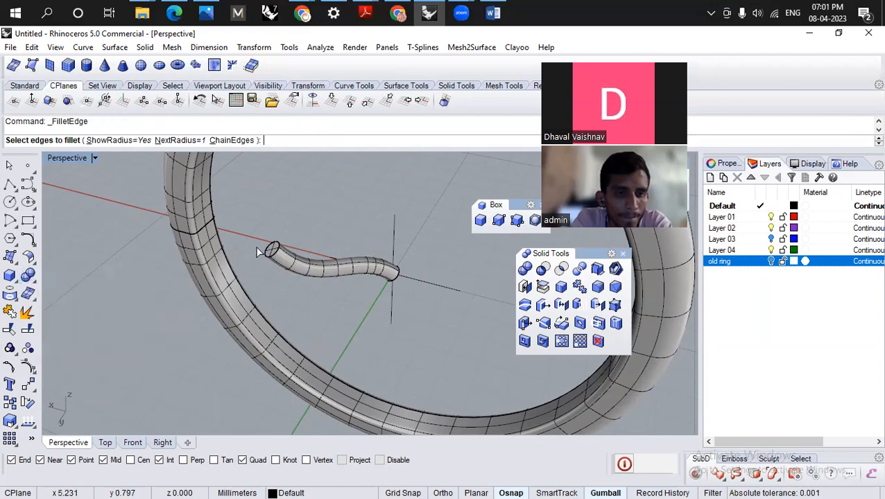
left_click(274, 251)
key("Return")
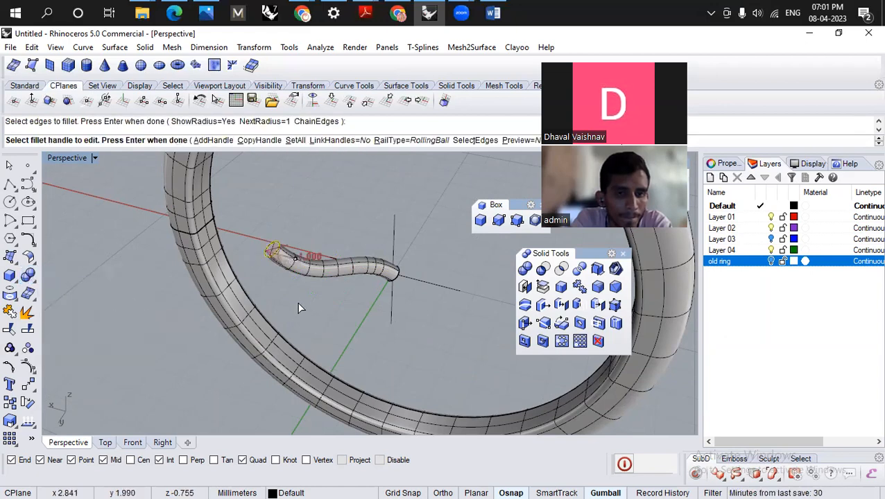
key("Return")
Fillet the pipe's outer end edge with a 0.12 mm radius.
key("Return")
left_click(196, 141)
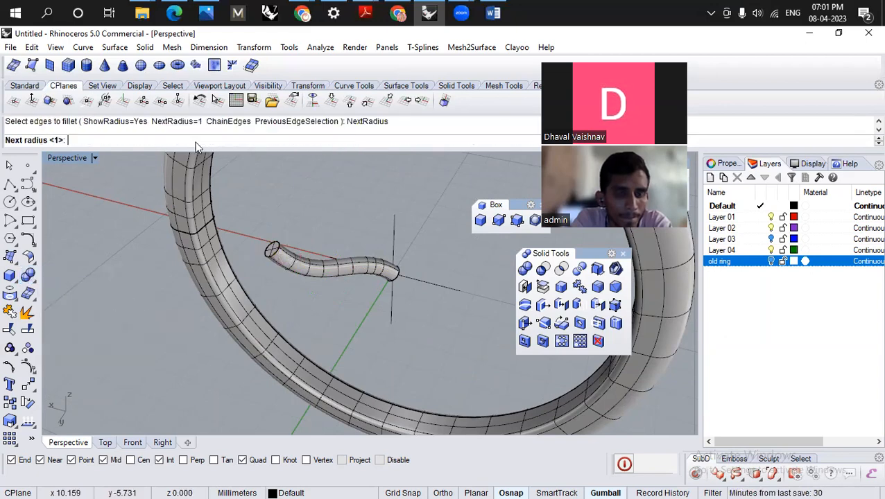
type(".12")
key("Return")
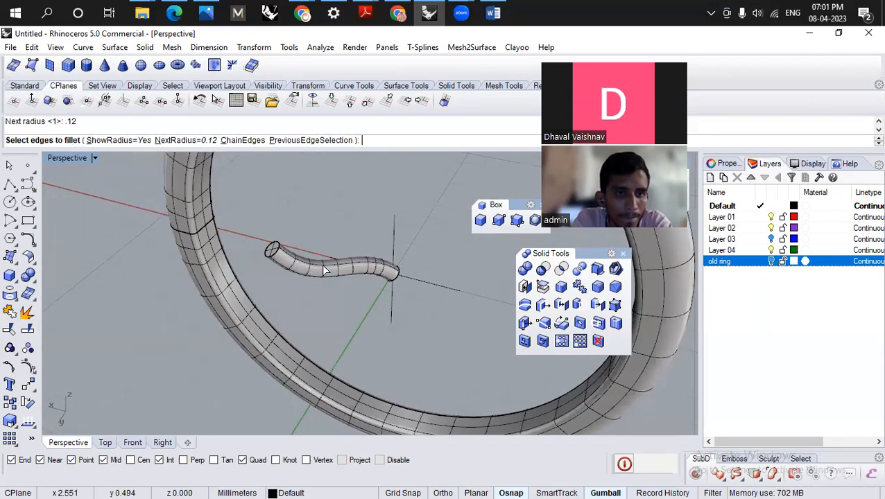
left_click(276, 252)
key("Return")
key("Return")
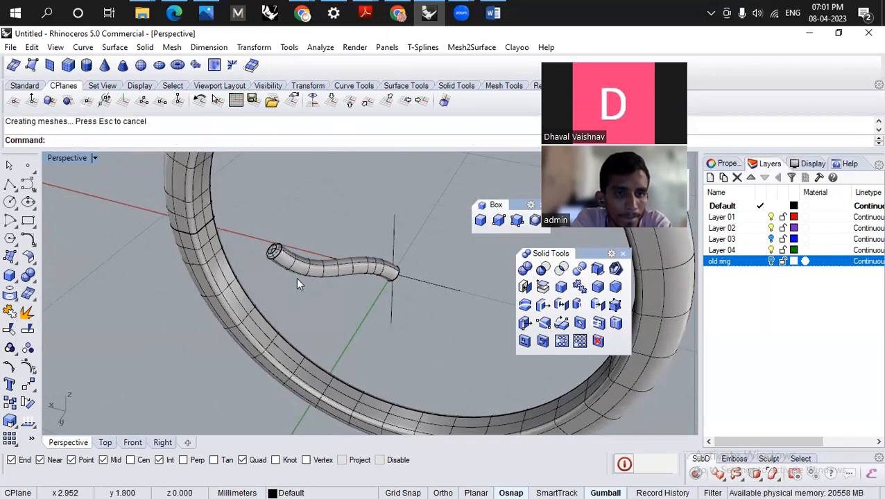
Polar array the filleted pipe around the origin in the Top view, with 7 items filling 360 degrees.
scroll(294, 270, "up", 3)
left_click(290, 256)
right_click_drag(272, 274, 263, 306)
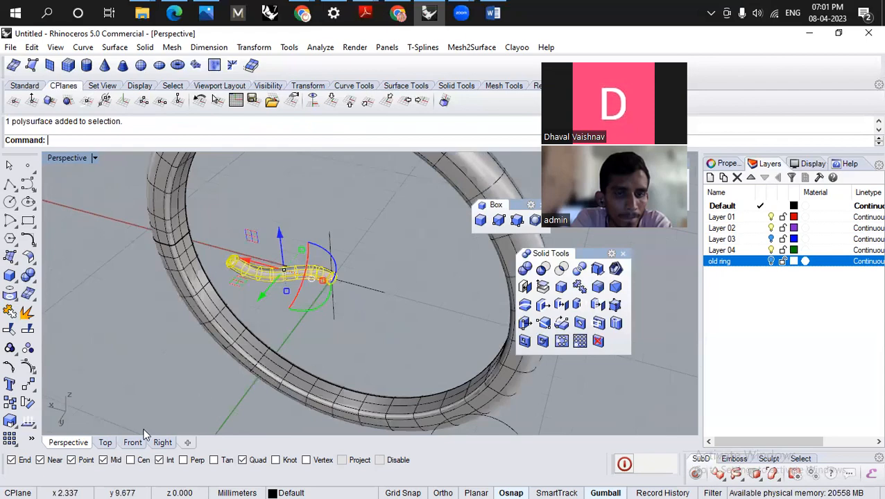
left_click(107, 443)
scroll(314, 261, "down", 5)
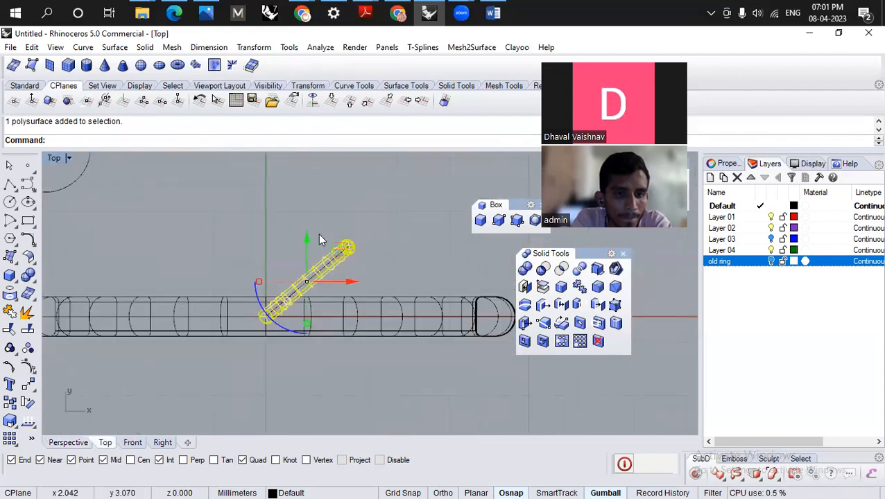
type("Arra")
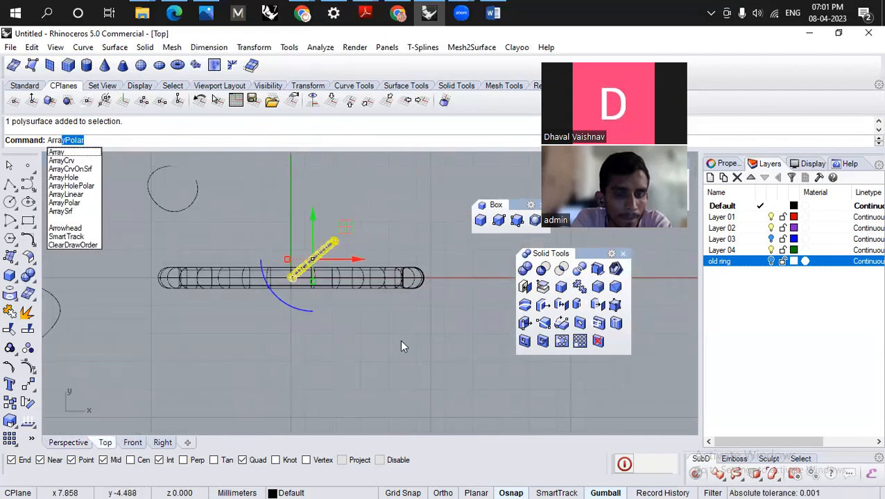
key("Return")
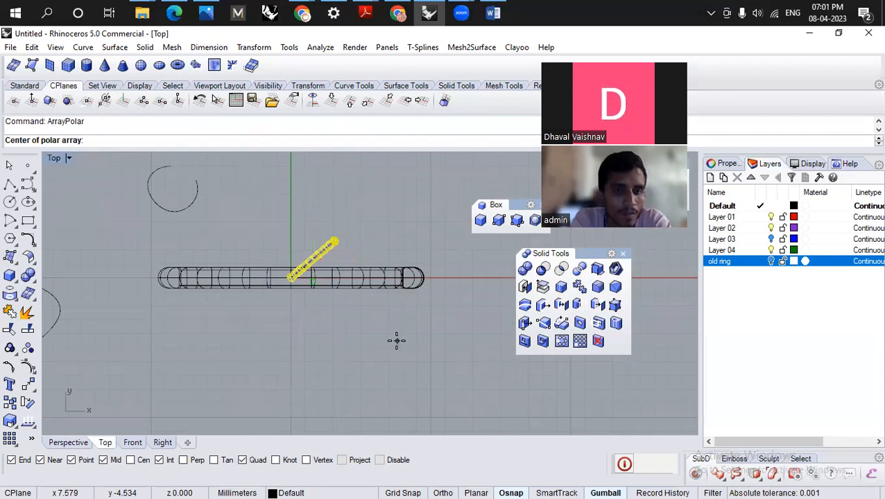
type("0")
key("Return")
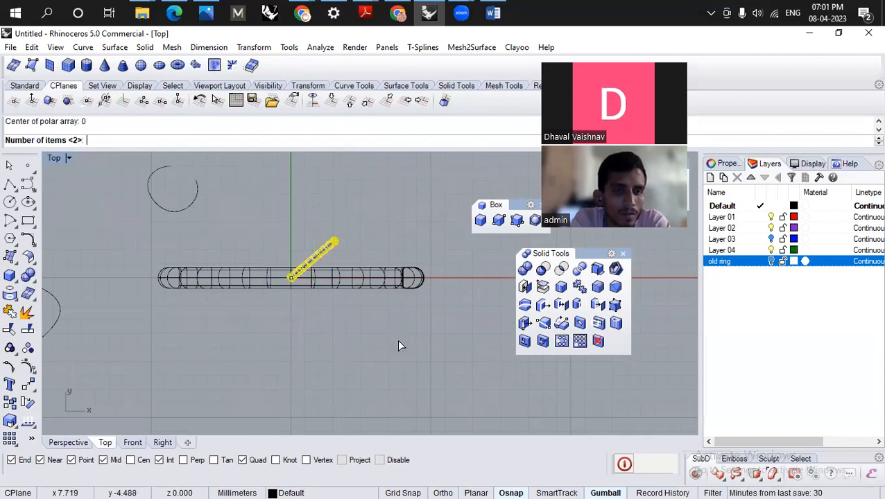
type("7")
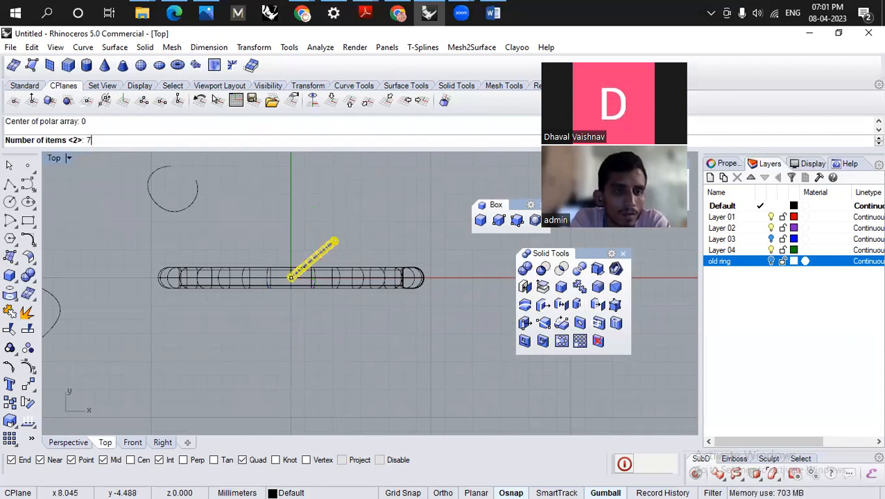
key("Return")
key("Return")
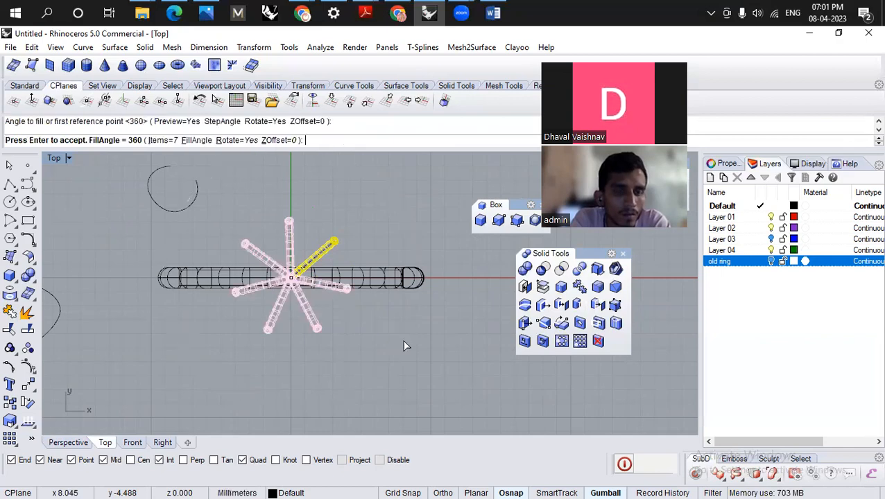
key("Return")
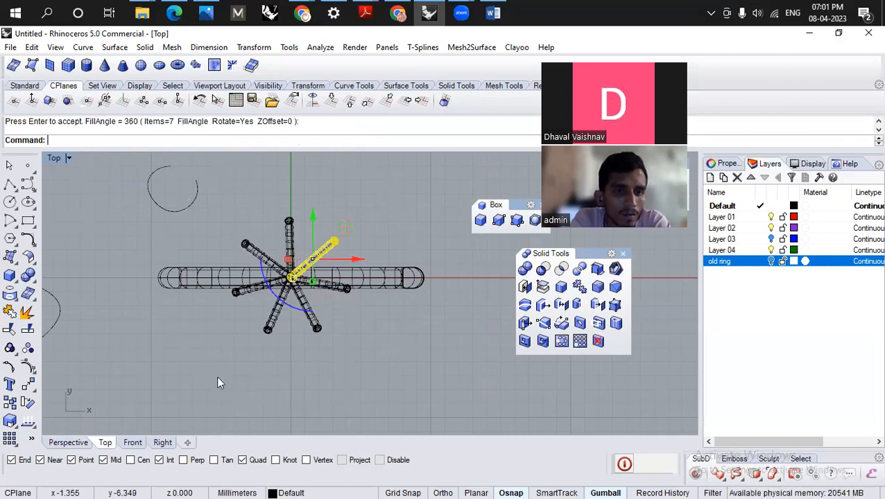
Move the seven arrayed pipes and their centre curve up along Z onto the top of the ring band, aligning them in the Front view.
left_click(78, 443)
right_click_drag(257, 370, 300, 315)
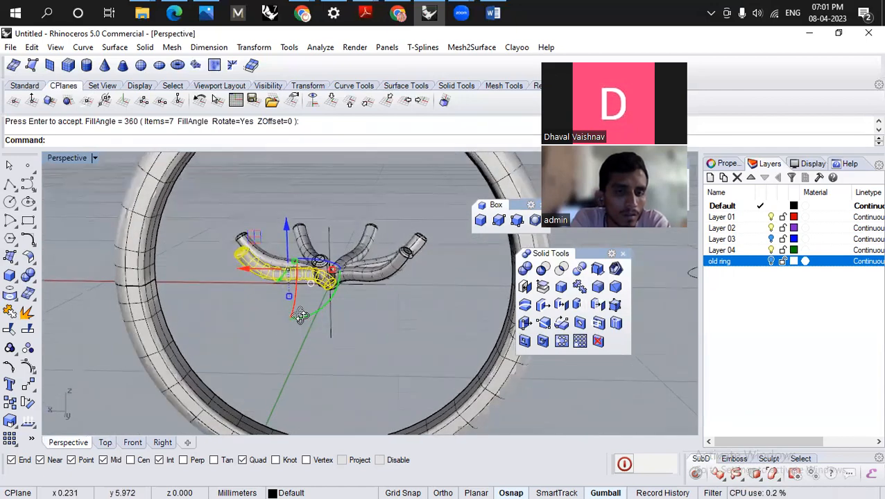
left_click(358, 347)
left_click_drag(208, 210, 437, 296)
left_click(131, 442)
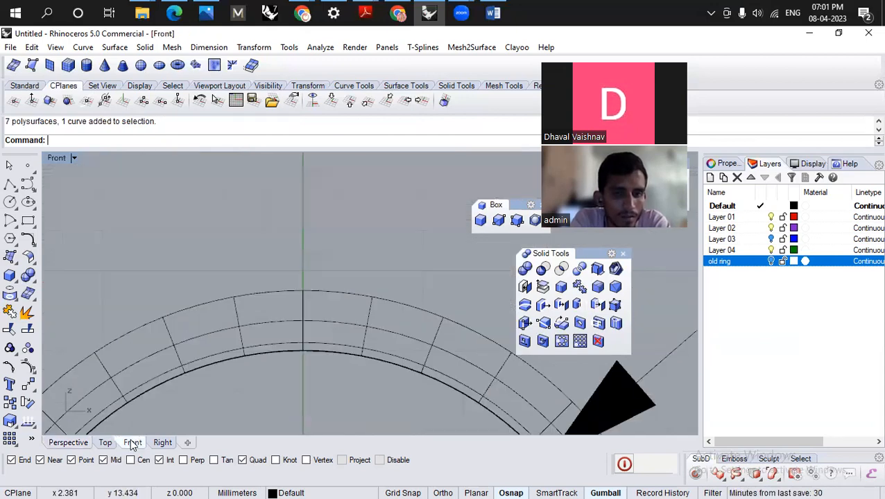
left_click_drag(316, 292, 343, 187)
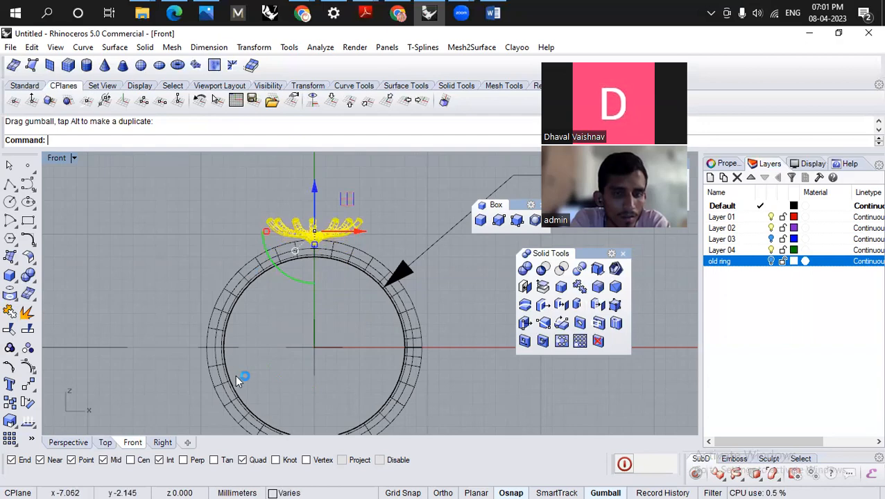
left_click(351, 315)
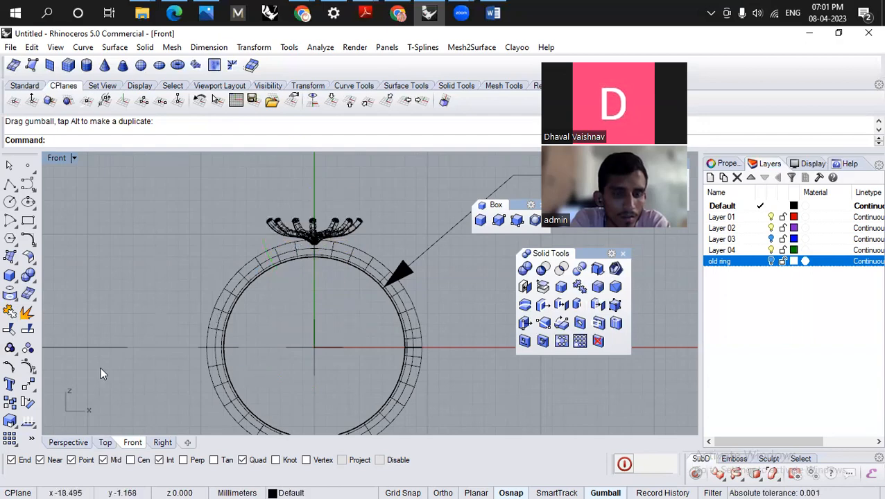
left_click(76, 444)
scroll(313, 294, "down", 5)
right_click_drag(313, 294, 247, 268)
scroll(247, 268, "up", 4)
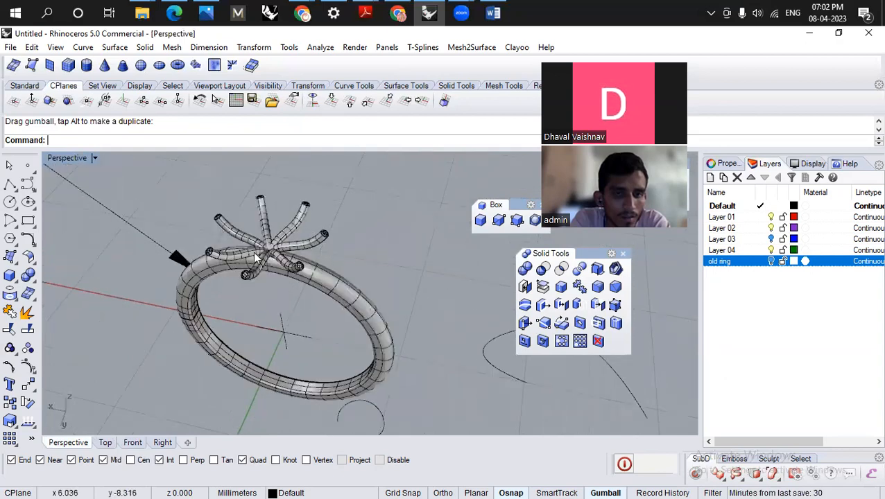
right_click_drag(418, 269, 391, 234)
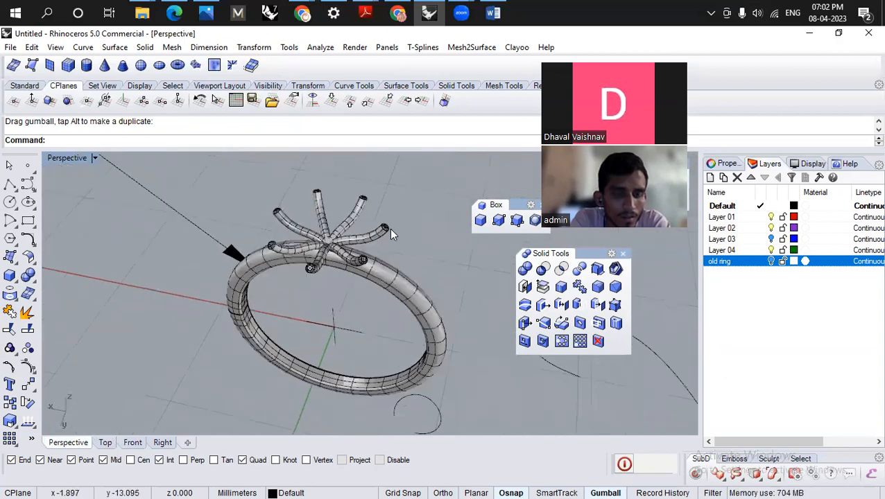